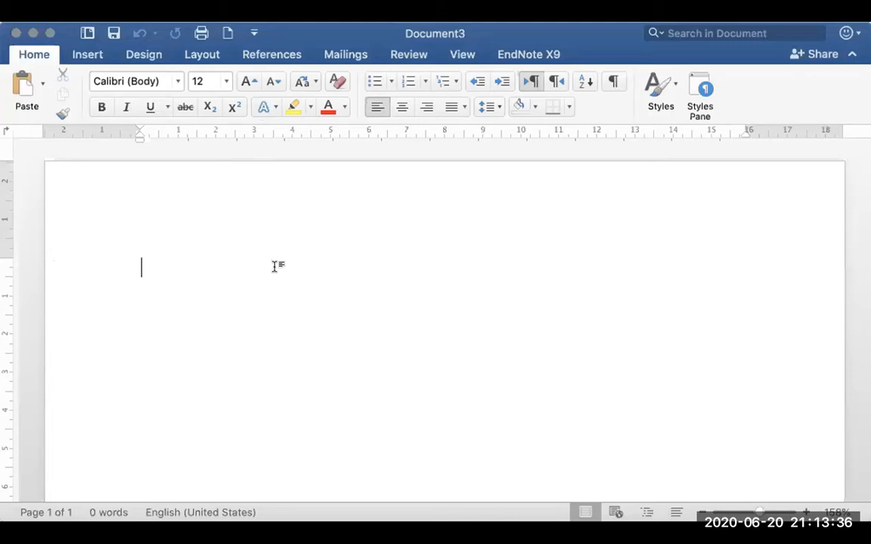
# Enlarge the document window to full screen and set the document's citation style to APA
pyautogui.click(50, 33)
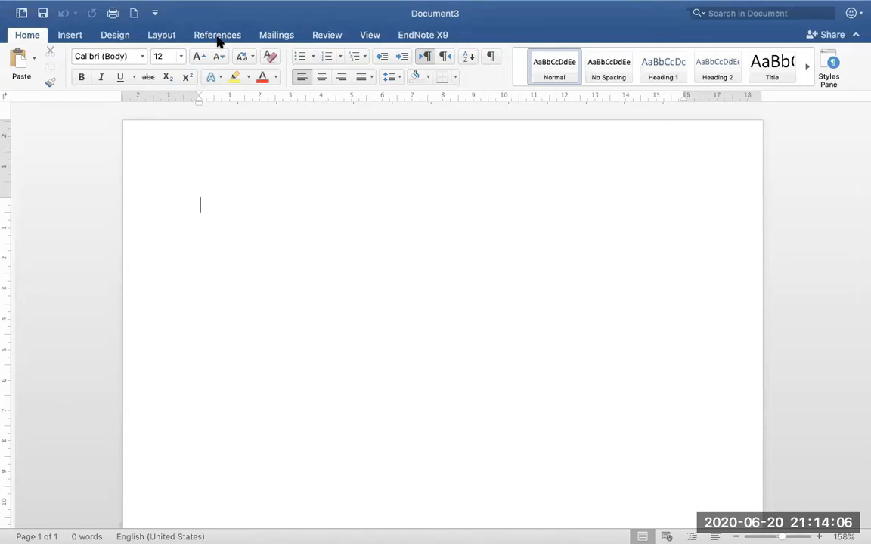
pyautogui.click(218, 38)
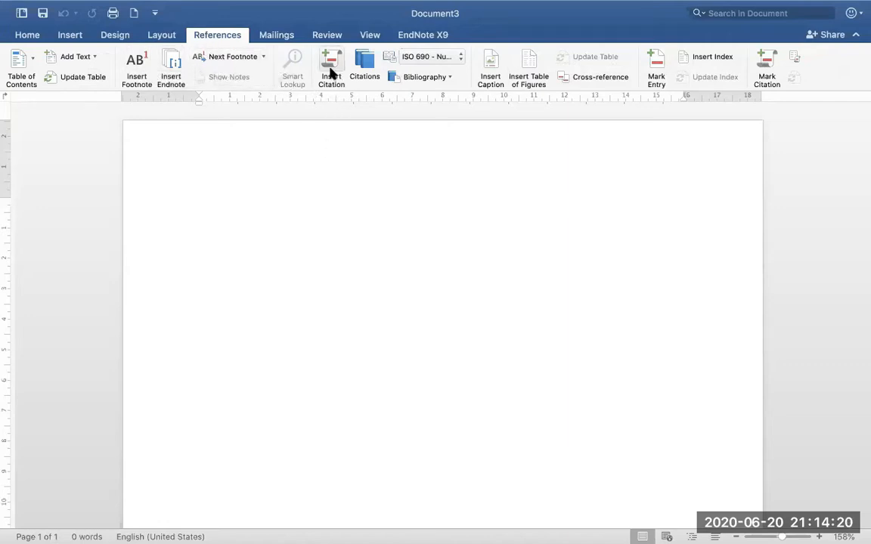
pyautogui.click(435, 62)
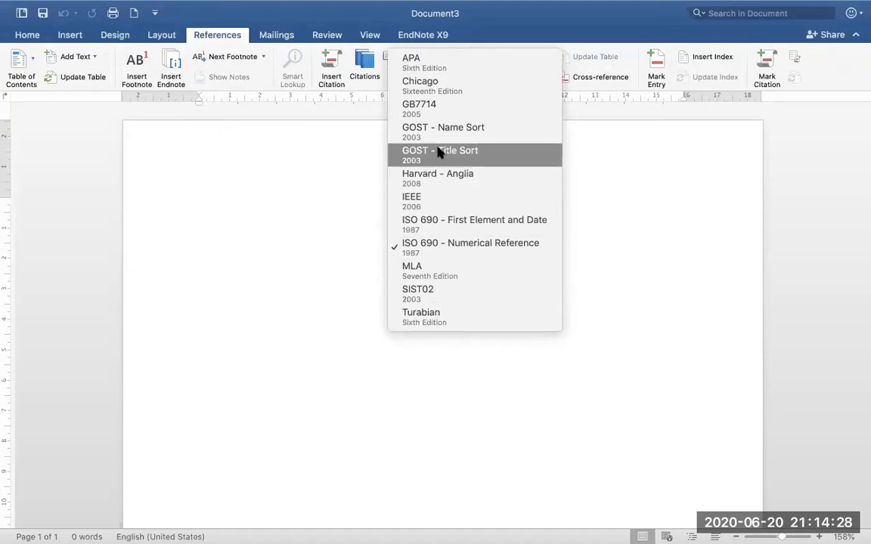
pyautogui.click(433, 68)
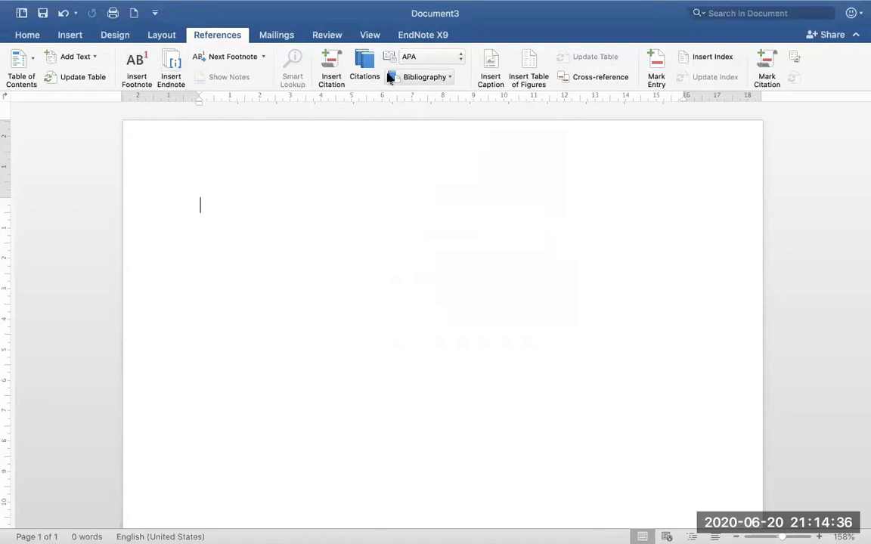
# Display the EndNote X9 commands inside Word and take the document out of full-screen mode
pyautogui.click(425, 36)
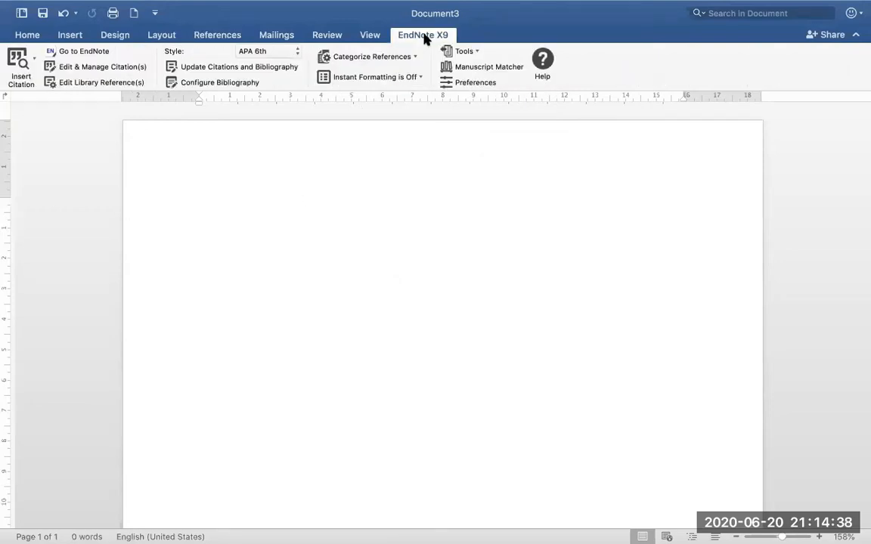
pyautogui.moveTo(39, 9)
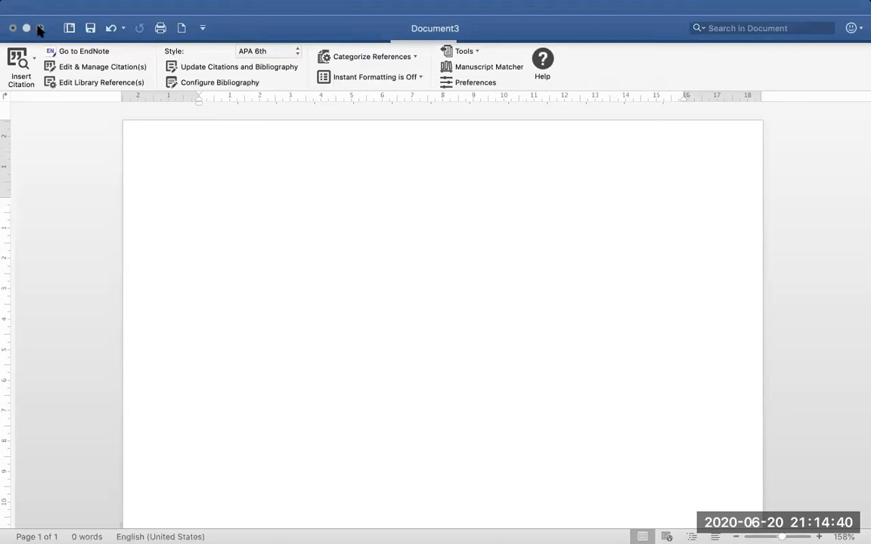
pyautogui.click(39, 29)
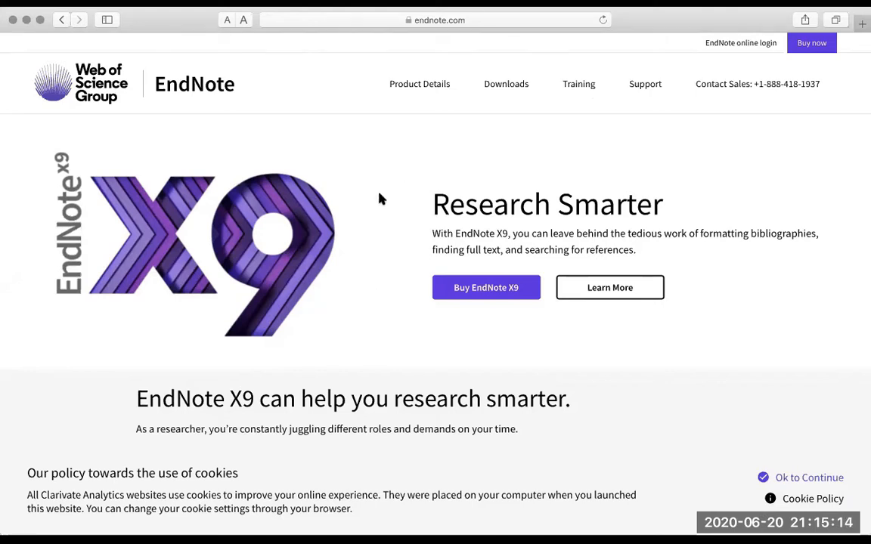
# Look over the EndNote X9 product overview on endnote.com and close the browser window
pyautogui.scroll(-2, 437, 185)
pyautogui.scroll(-10, 437, 185)
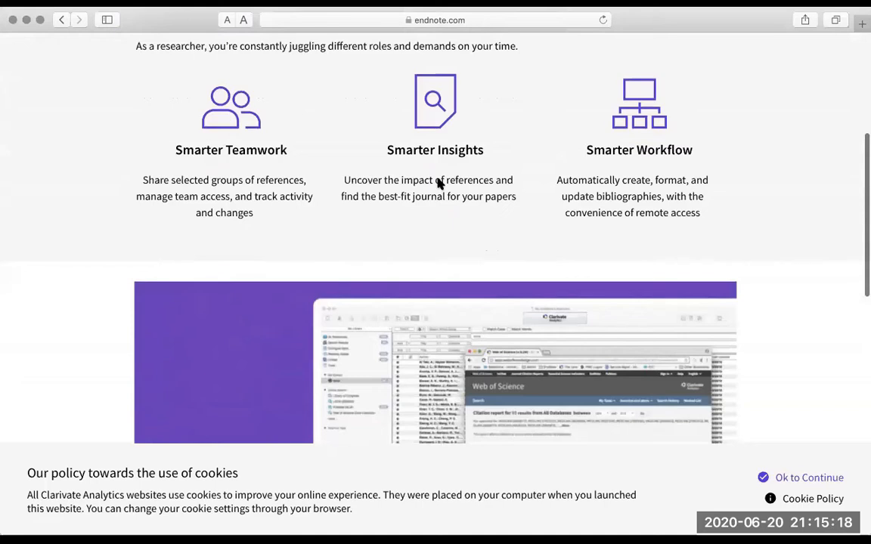
pyautogui.scroll(5, 438, 184)
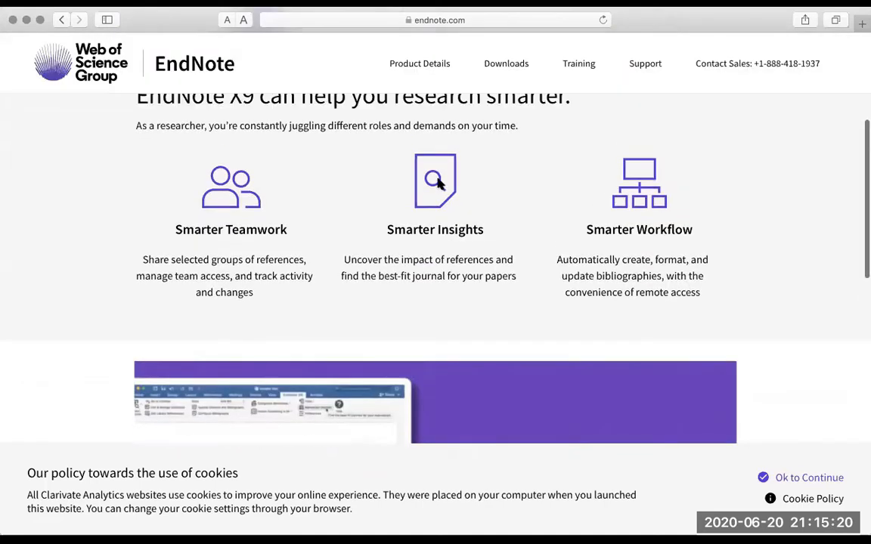
pyautogui.scroll(8, 438, 183)
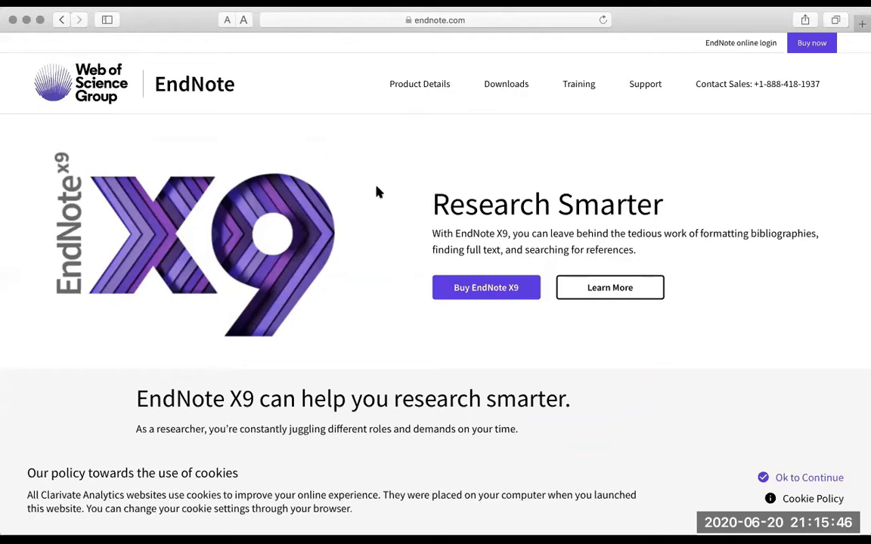
pyautogui.click(12, 23)
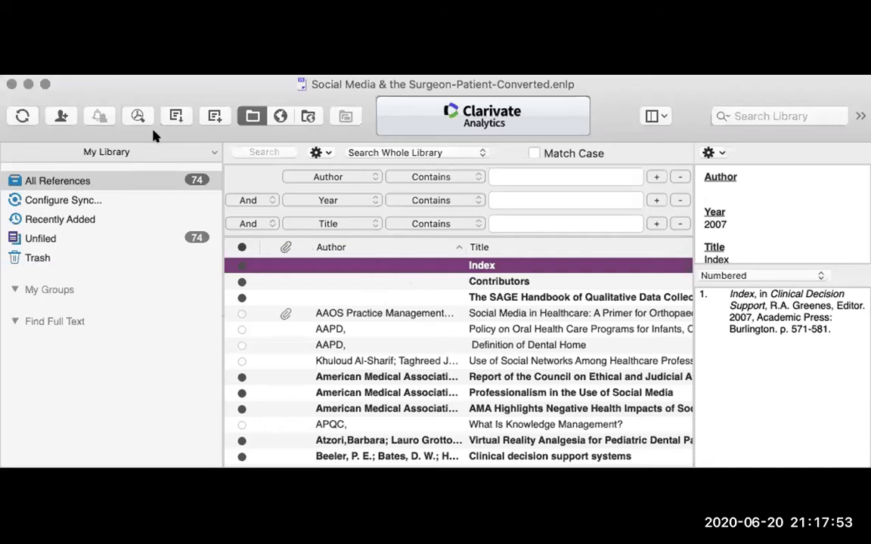
# Create a new EndNote library named "Test EndNote Library" on the Desktop and close the previously open library window
pyautogui.click(83, 67)
pyautogui.moveTo(137, 67)
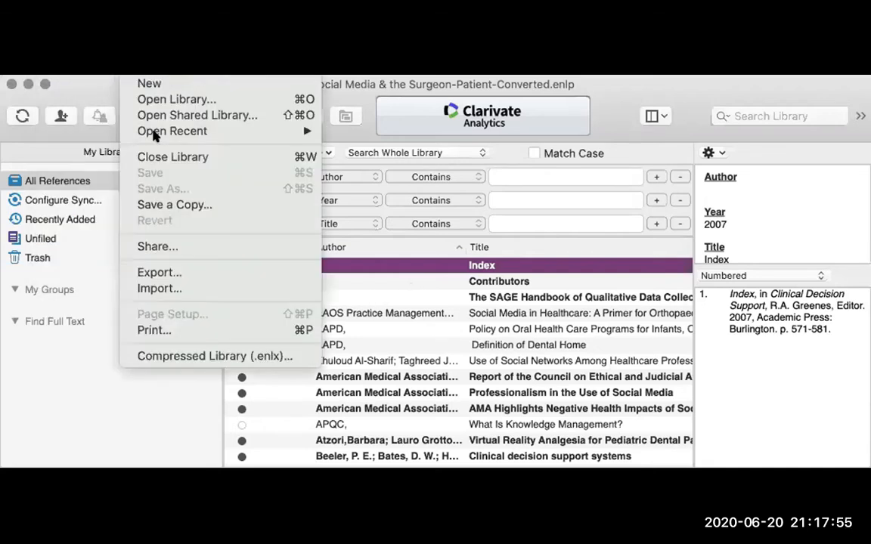
pyautogui.click(151, 84)
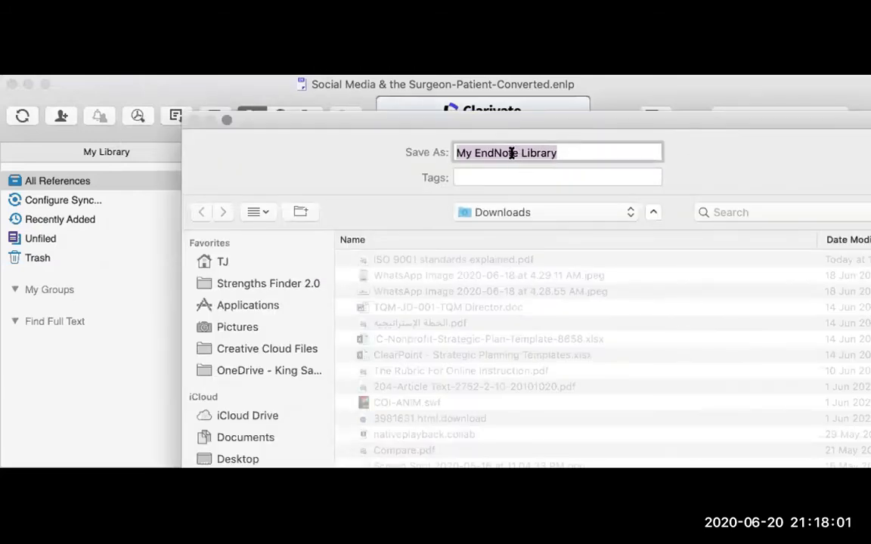
pyautogui.doubleClick(464, 151)
pyautogui.write('Test')
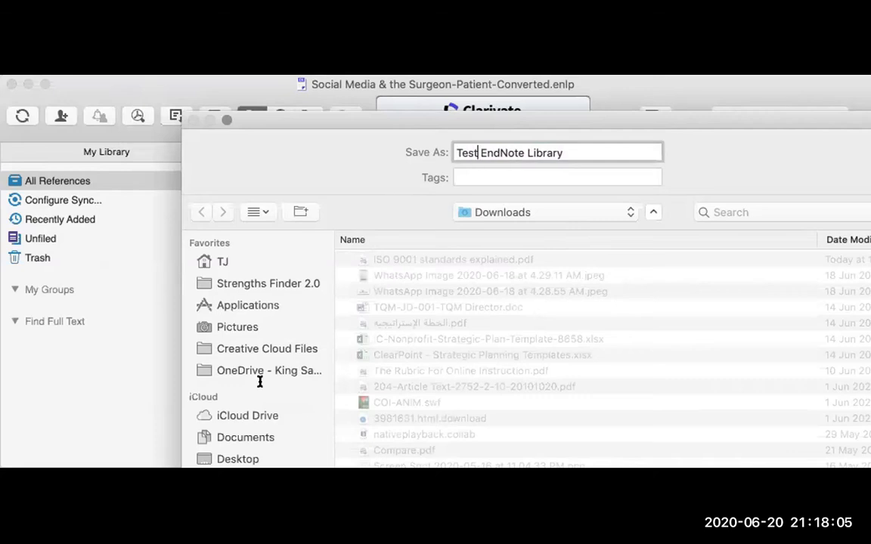
pyautogui.click(235, 456)
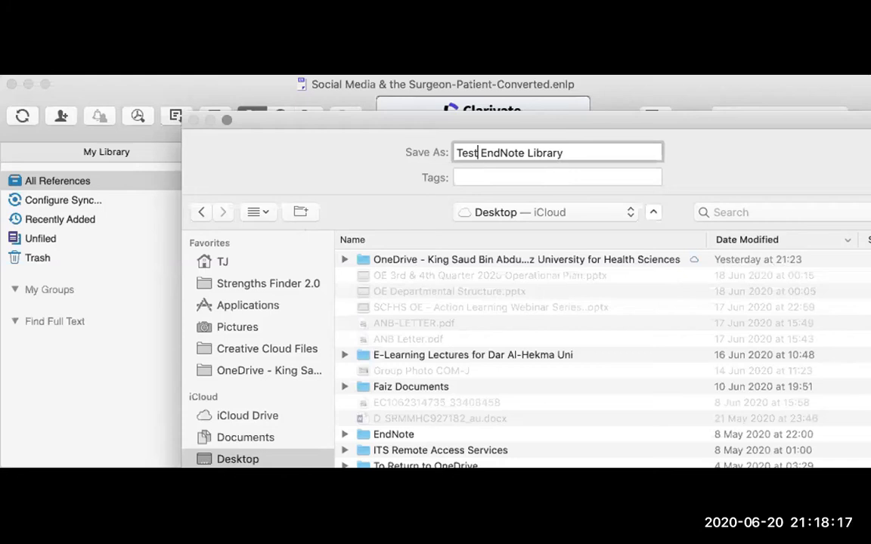
pyautogui.press('Escape')
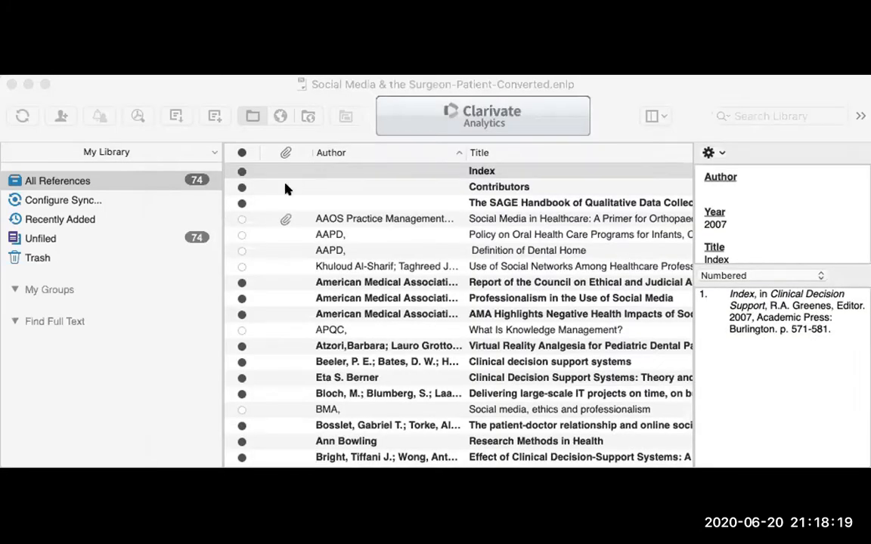
pyautogui.click(11, 84)
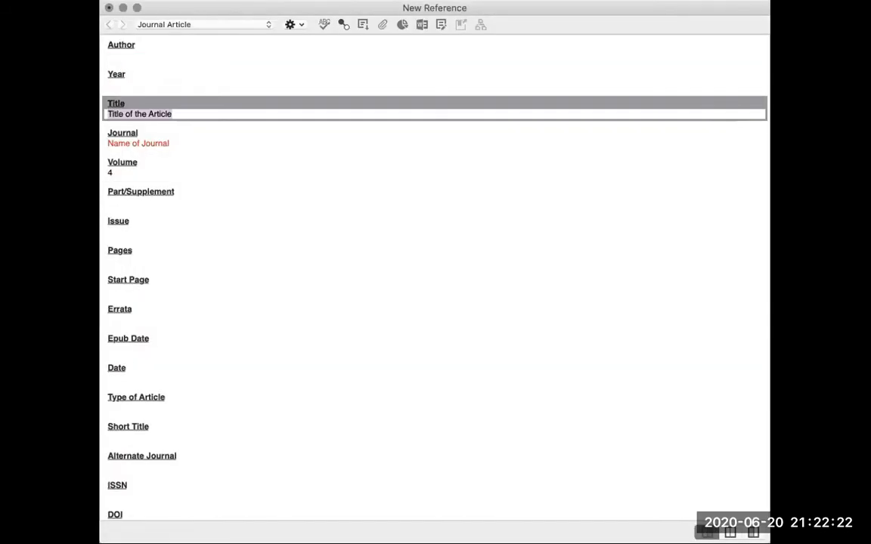
# Clear the contents of the Title, Journal and Volume fields in the new journal article reference
pyautogui.press('BackSpace')
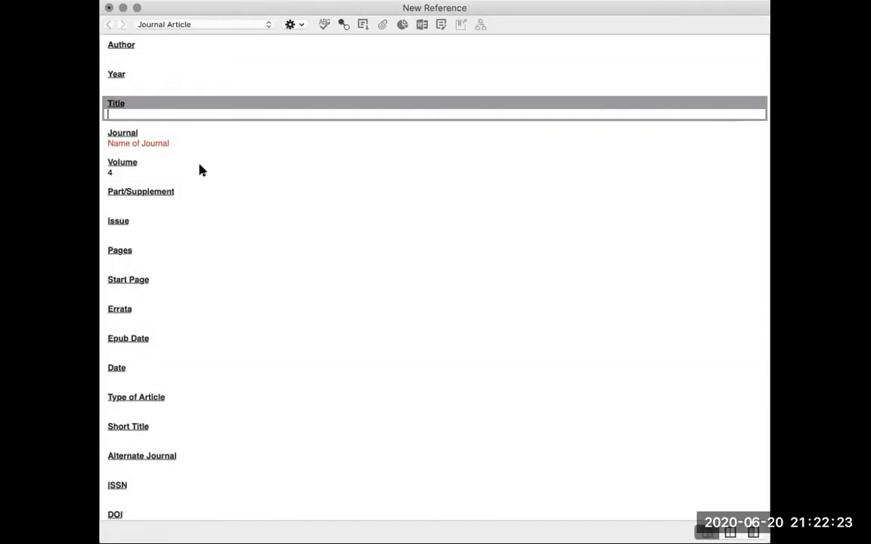
pyautogui.click(176, 143)
pyautogui.press('BackSpace')
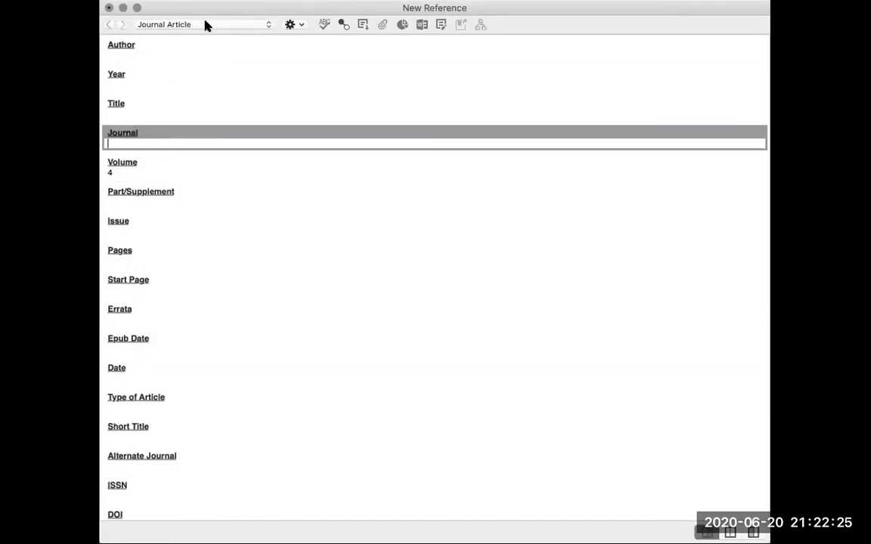
pyautogui.click(243, 6)
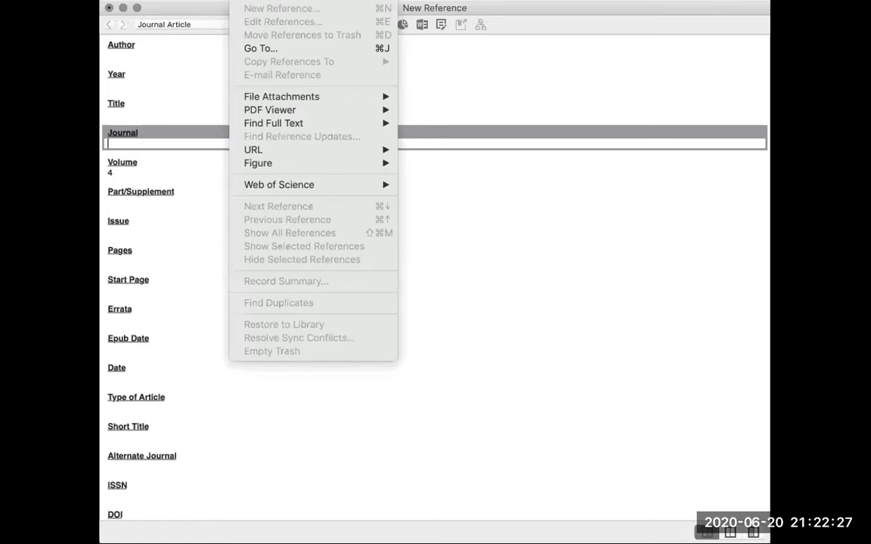
pyautogui.click(163, 40)
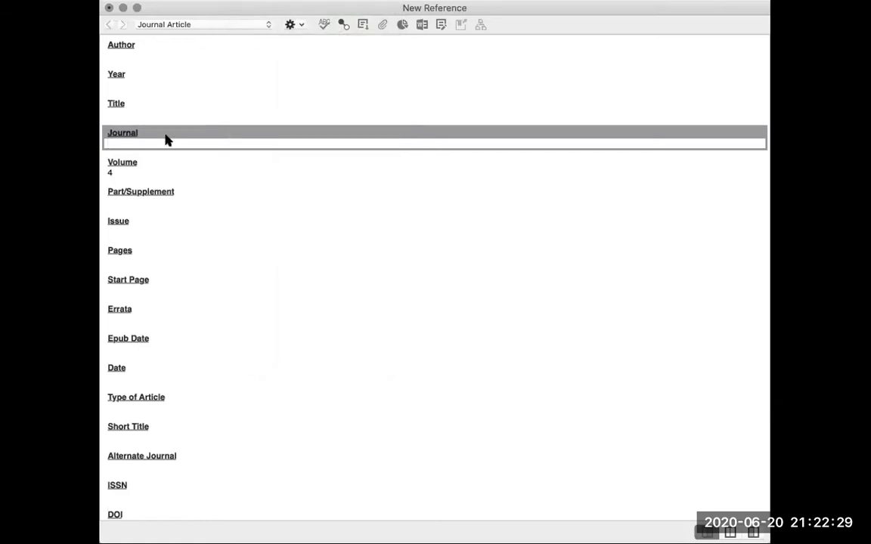
pyautogui.click(125, 171)
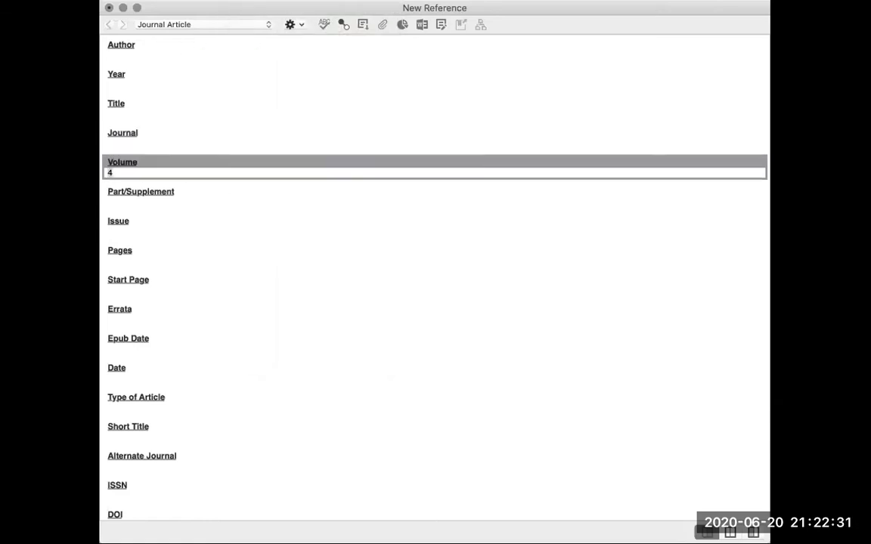
pyautogui.press('BackSpace')
# Look through the available reference types for the new reference, leaving Journal Article selected
pyautogui.click(258, 26)
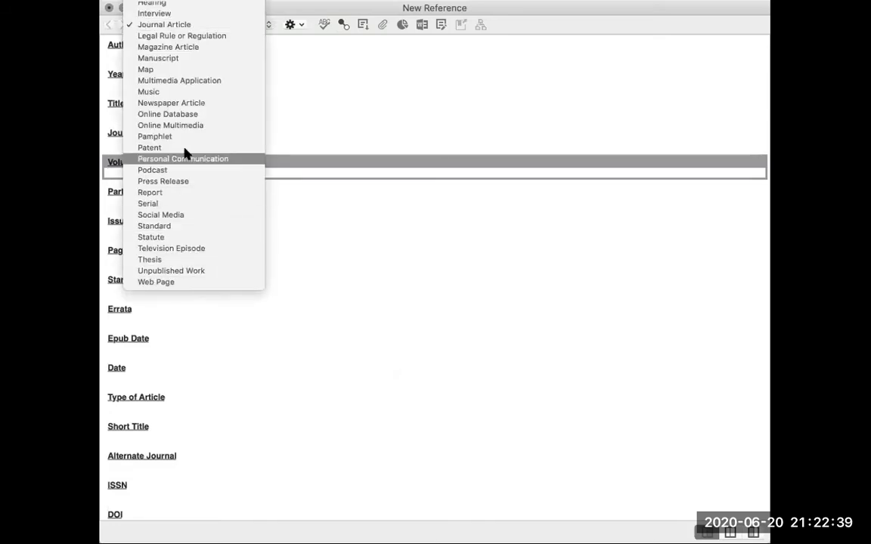
pyautogui.moveTo(180, 2)
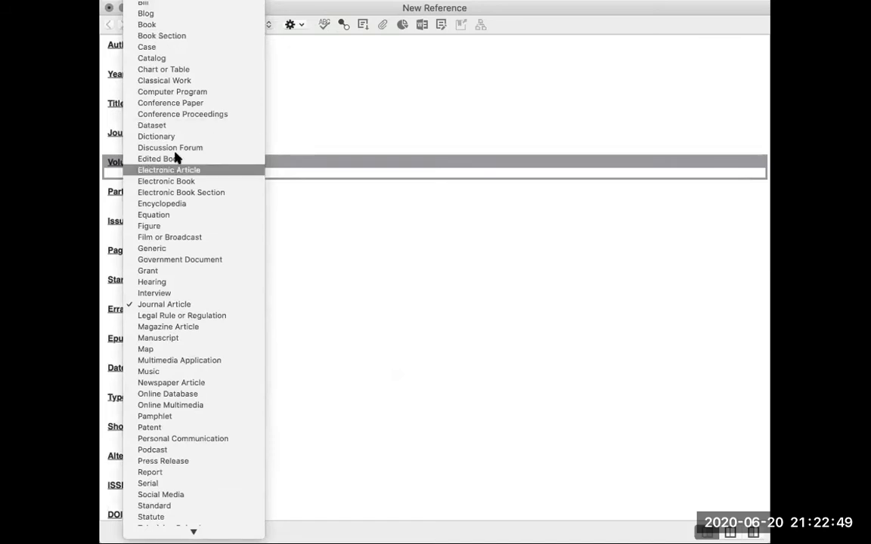
pyautogui.click(317, 106)
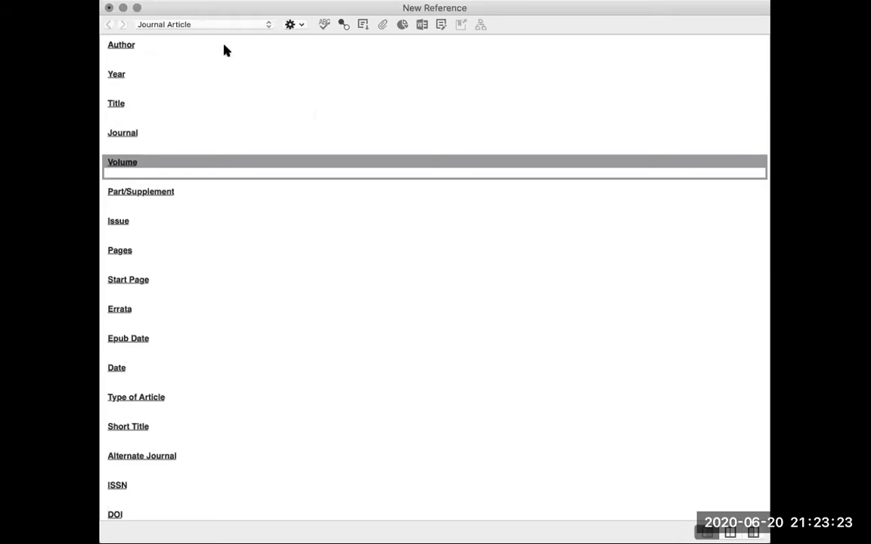
# Enter four authors' names on separate lines in the Author field, the second and fourth in surname, first name order
pyautogui.click(119, 55)
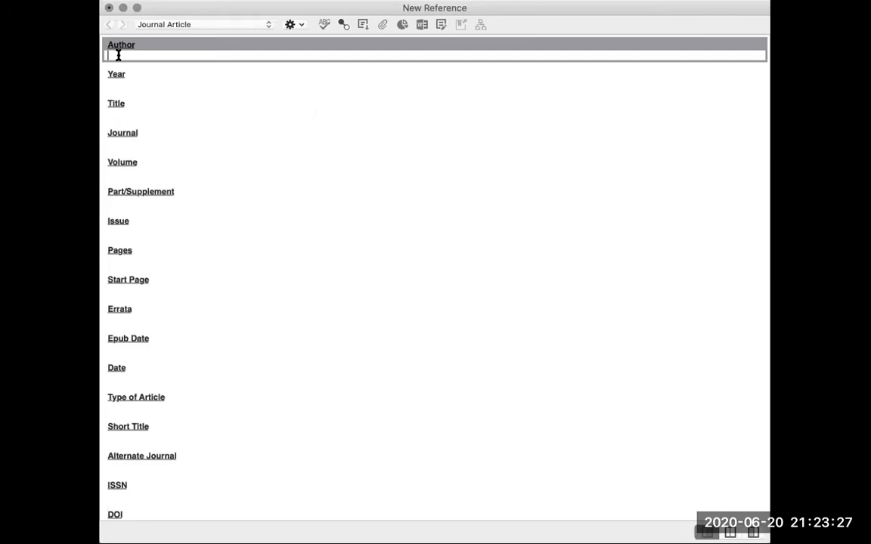
pyautogui.write('Taghreed Justinia')
pyautogui.press('Return')
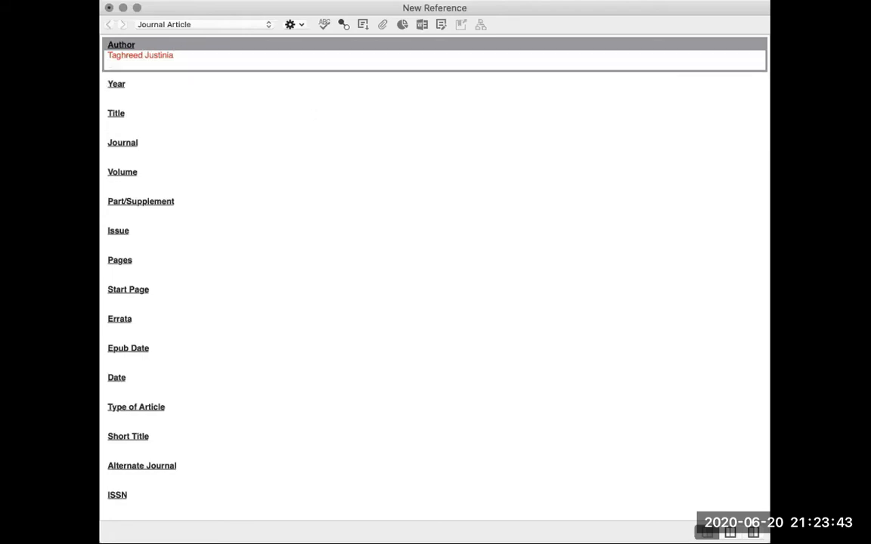
pyautogui.write('Alsaywid, Basim,,,,')
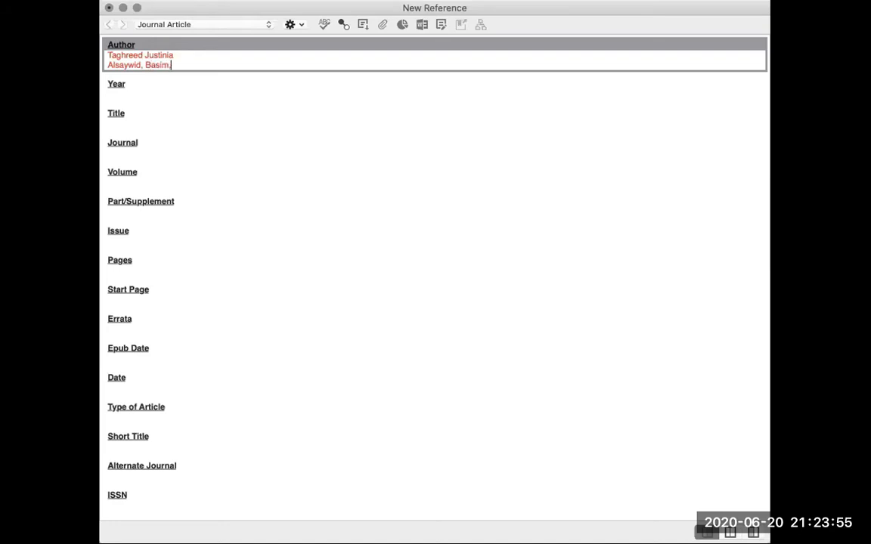
pyautogui.press('BackSpace')
pyautogui.press('BackSpace')
pyautogui.press('BackSpace')
pyautogui.press('BackSpace')
pyautogui.press('Return')
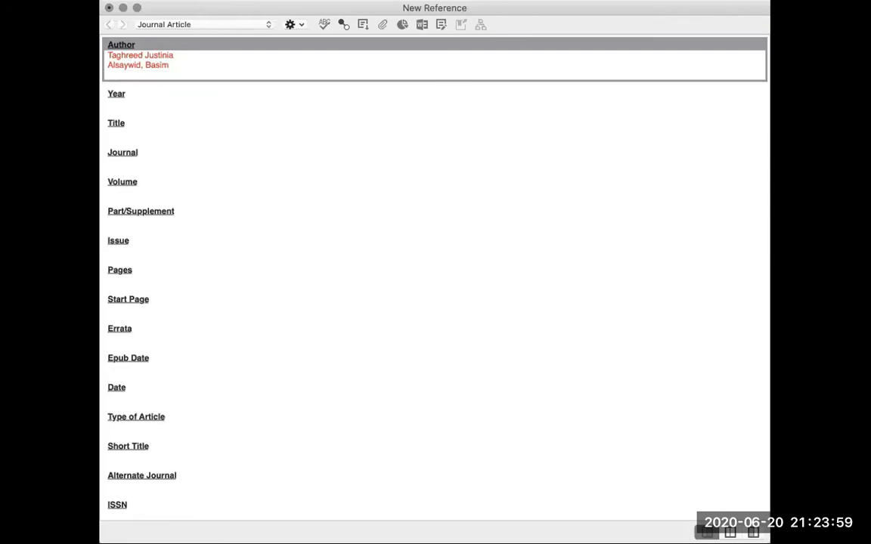
pyautogui.write('Adam Smith')
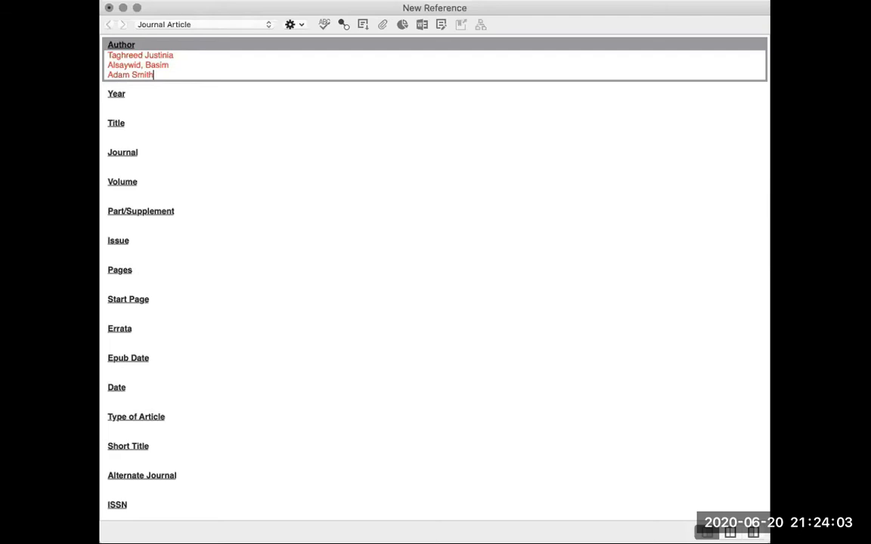
pyautogui.press('Return')
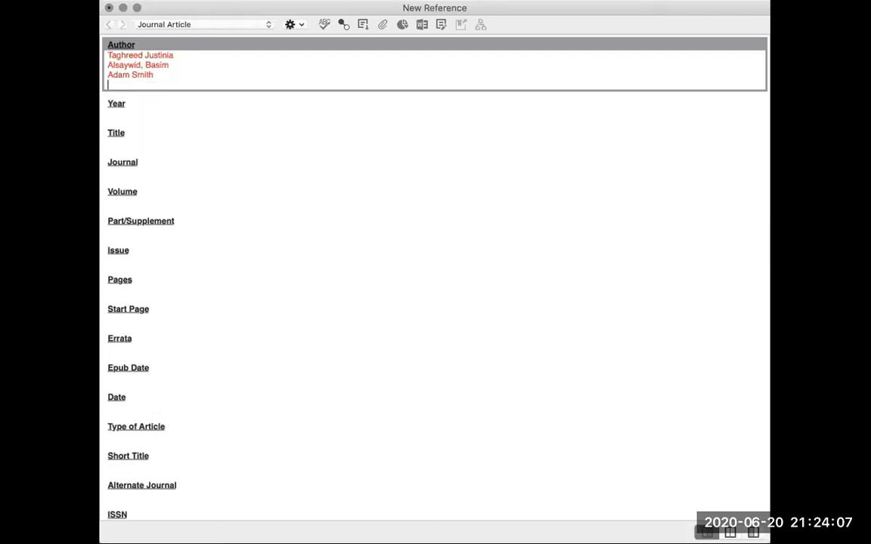
pyautogui.write('Jones, Anna')
# Set the reference's year to 202 and its title to "Title of Article"
pyautogui.click(117, 115)
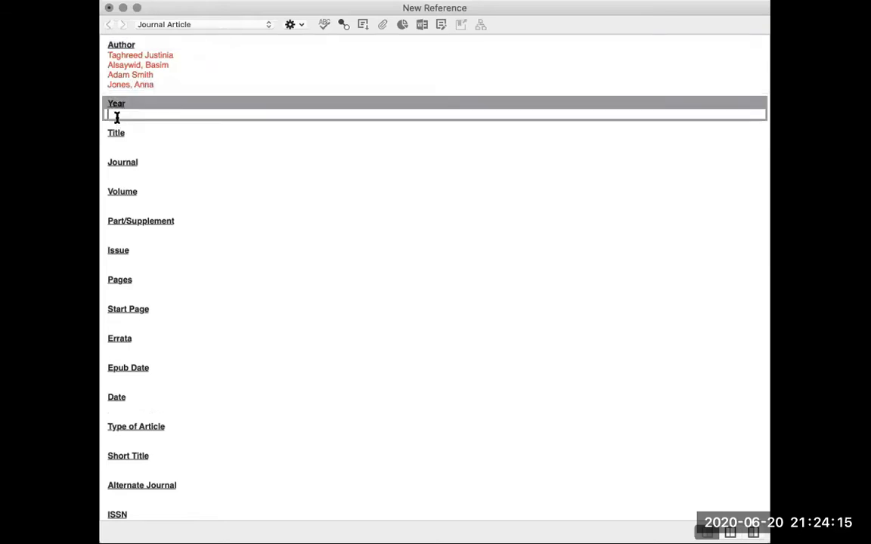
pyautogui.write('202')
pyautogui.click(118, 143)
pyautogui.write('Title of ')
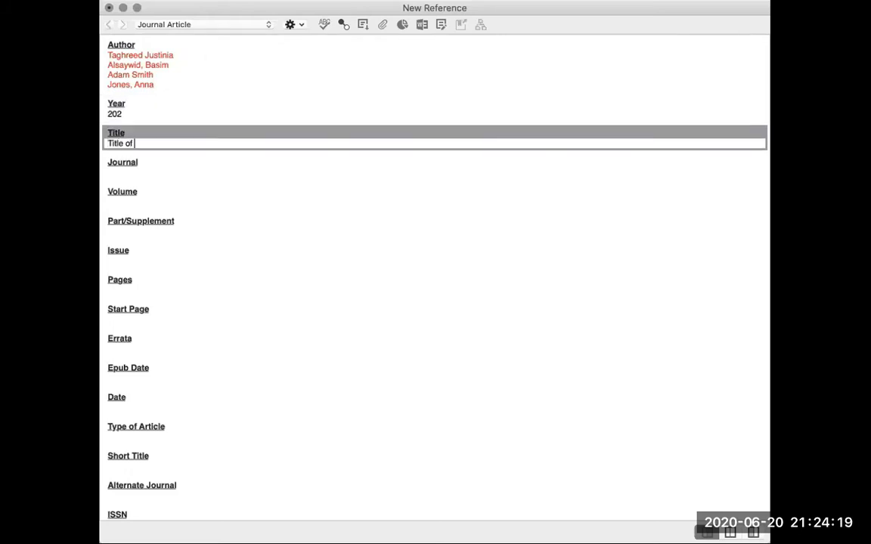
pyautogui.write('Article')
# Set the reference's journal to "Journal of Test" and its volume to 4
pyautogui.click(121, 177)
pyautogui.write('Name')
pyautogui.press('BackSpace')
pyautogui.press('BackSpace')
pyautogui.press('BackSpace')
pyautogui.press('BackSpace')
pyautogui.press('BackSpace')
pyautogui.write('Jo')
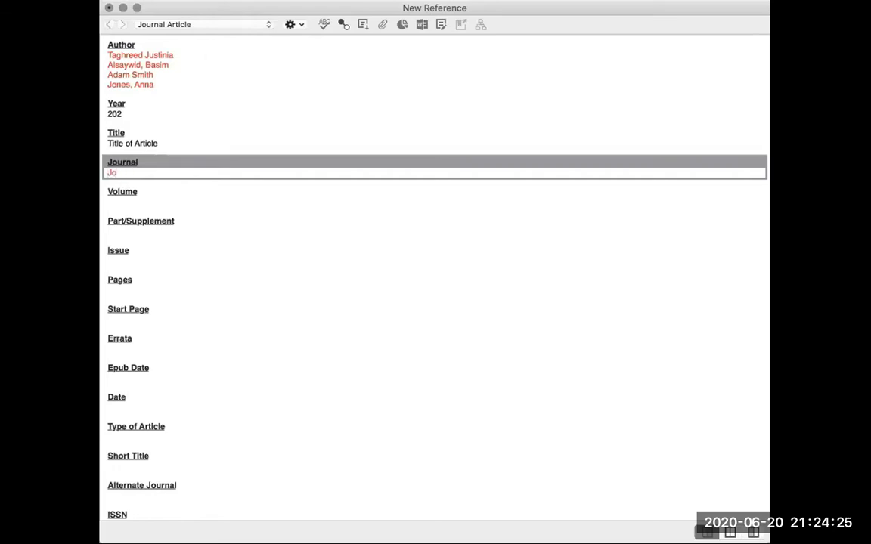
pyautogui.write('urnal of Test')
pyautogui.click(120, 194)
pyautogui.write('4')
# Set the reference's issue to 10 and its pages to 12-16
pyautogui.click(116, 267)
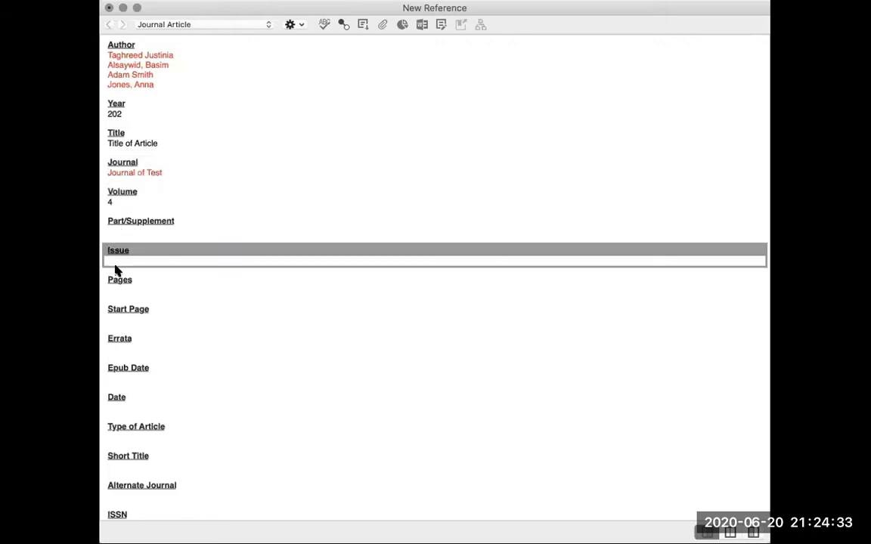
pyautogui.write('10')
pyautogui.click(121, 289)
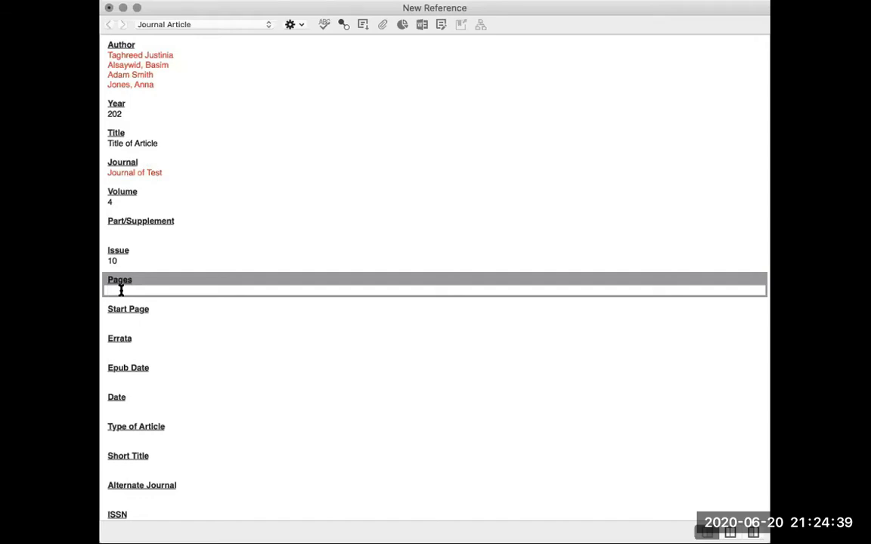
pyautogui.write('12-16')
# Close the new journal article reference and save its changes to the library
pyautogui.scroll(-3, 130, 354)
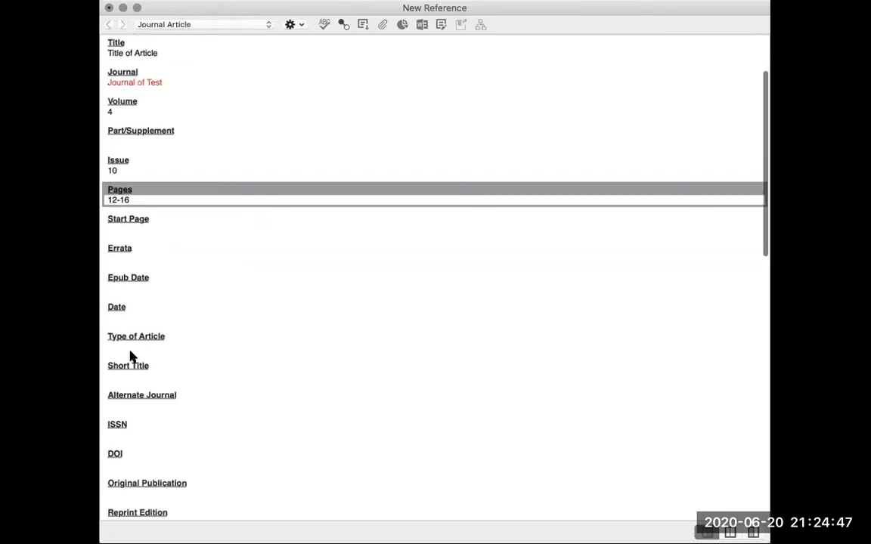
pyautogui.scroll(-10, 111, 314)
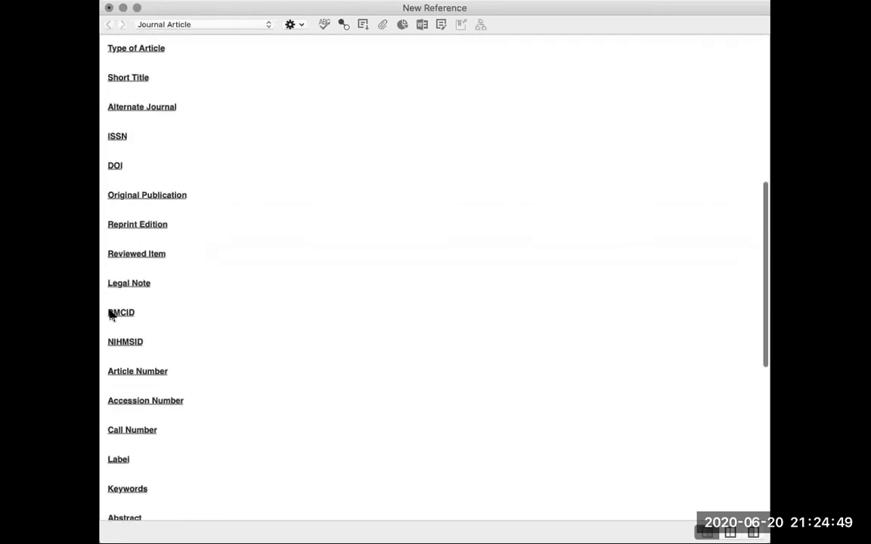
pyautogui.scroll(-2, 118, 340)
pyautogui.scroll(3, 117, 340)
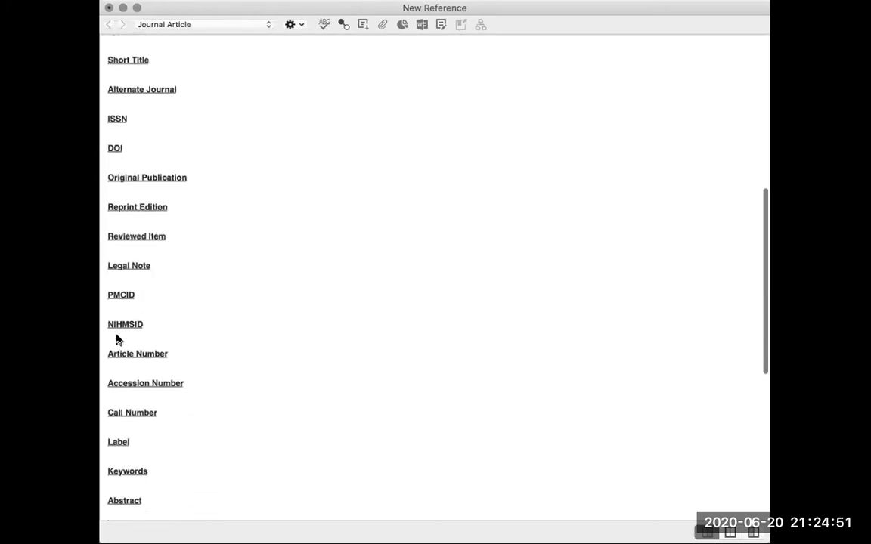
pyautogui.scroll(-5, 118, 340)
pyautogui.scroll(-3, 117, 339)
pyautogui.scroll(20, 117, 338)
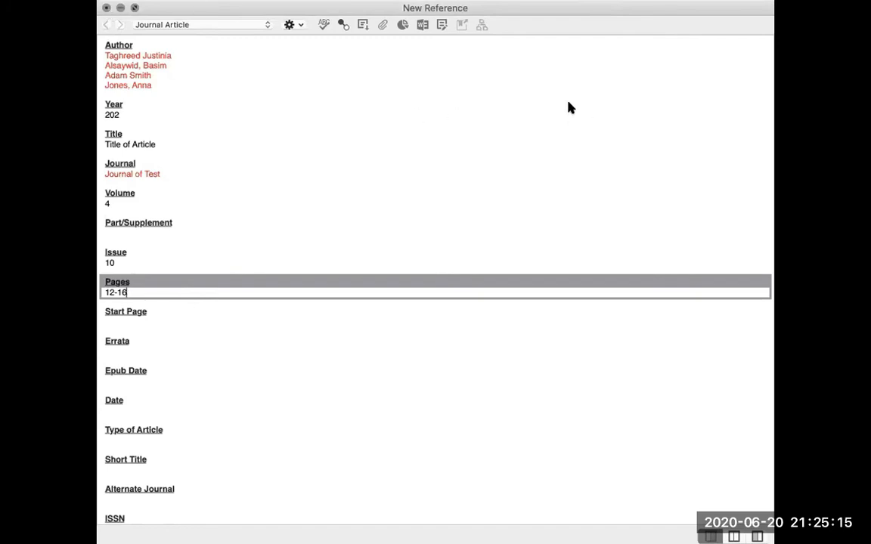
pyautogui.press('super+w')
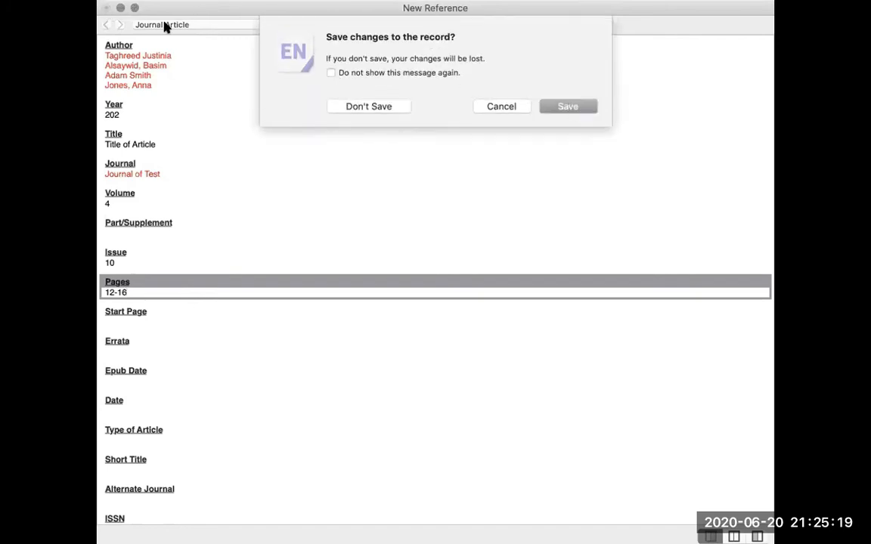
pyautogui.click(569, 107)
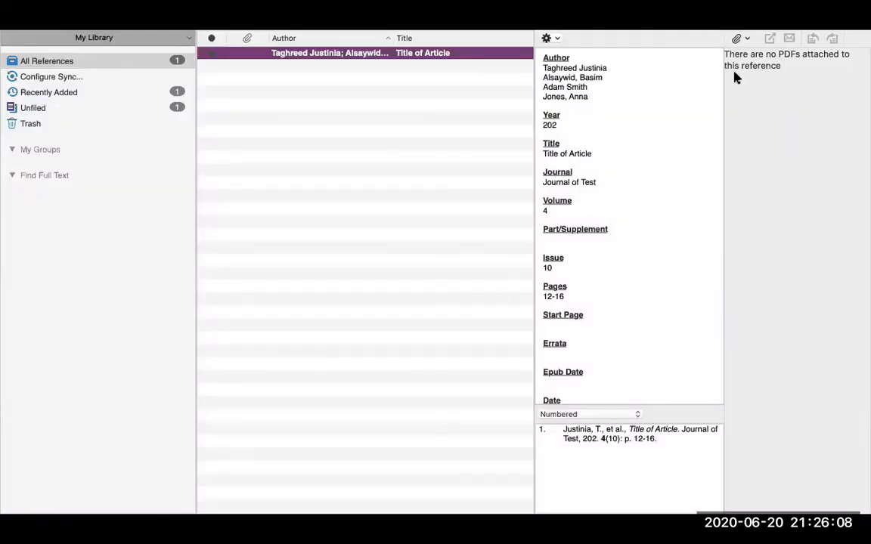
# Try different widths for the reference list, details and PDF panes, and widen the list's Author column
pyautogui.moveTo(723, 82); pyautogui.dragTo(829, 82)
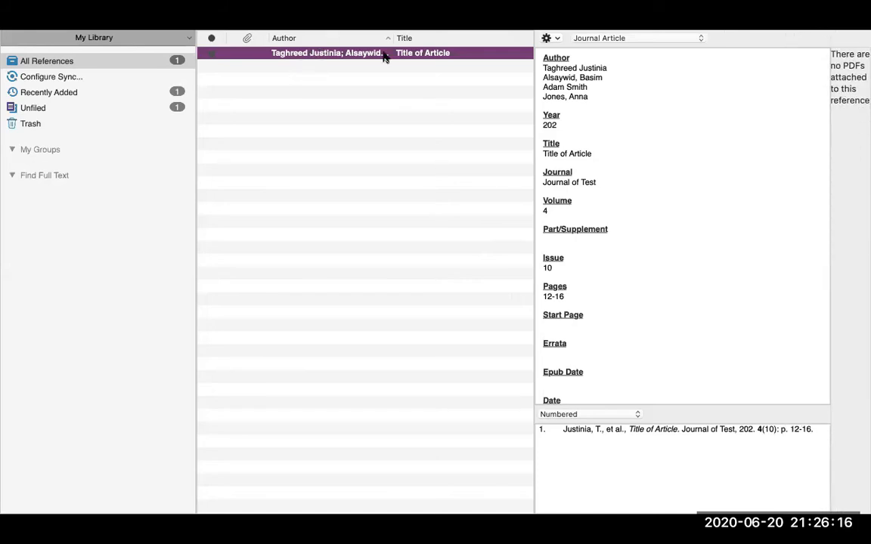
pyautogui.moveTo(535, 81); pyautogui.dragTo(473, 82)
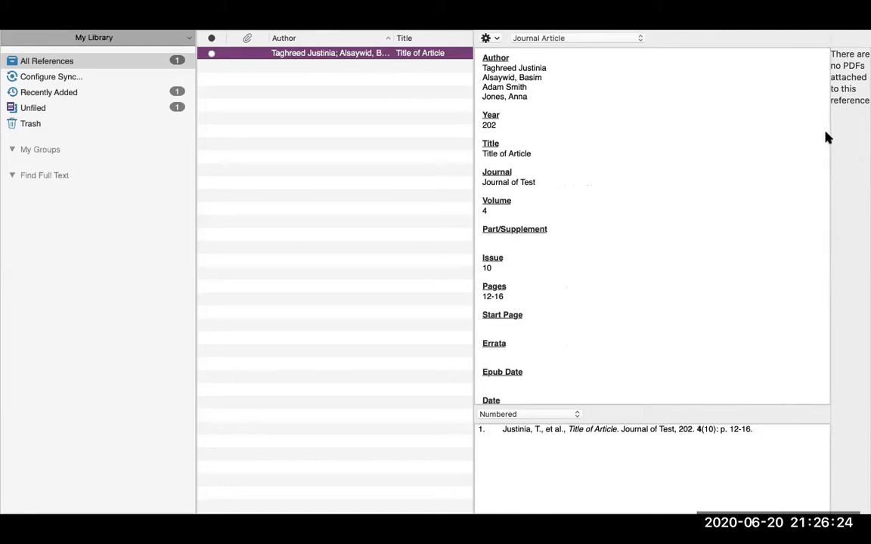
pyautogui.moveTo(830, 134); pyautogui.dragTo(622, 121)
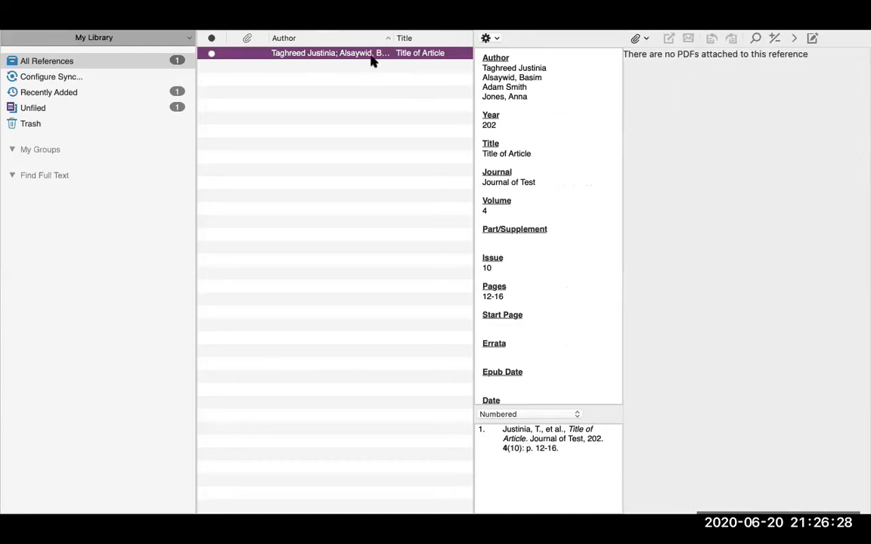
pyautogui.moveTo(393, 39); pyautogui.dragTo(589, 40)
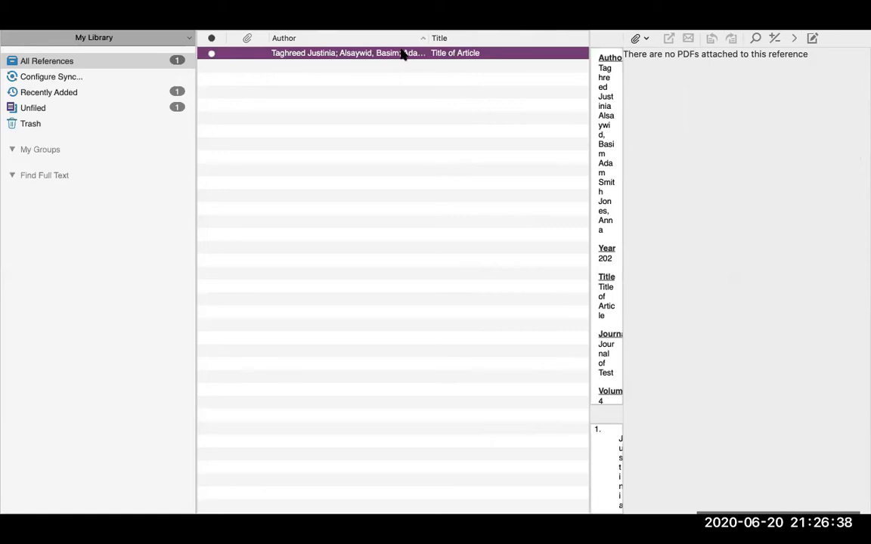
# Widen the reference details pane, select the journal article, and enlarge the citation preview below its fields
pyautogui.click(303, 181)
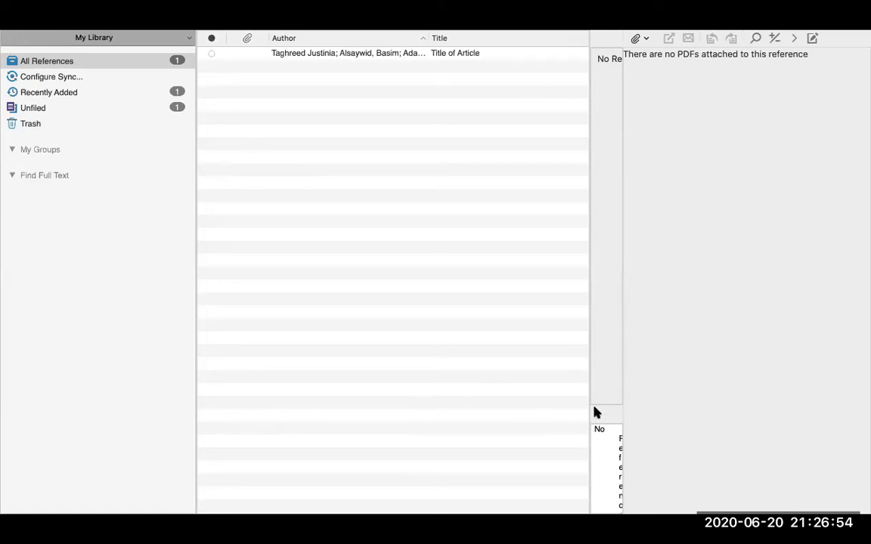
pyautogui.moveTo(587, 409); pyautogui.dragTo(460, 392)
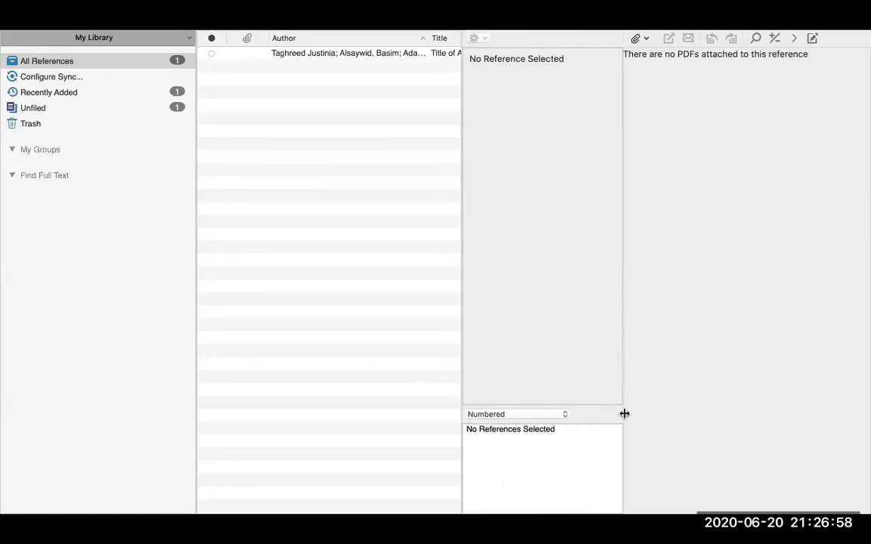
pyautogui.moveTo(622, 412); pyautogui.dragTo(739, 391)
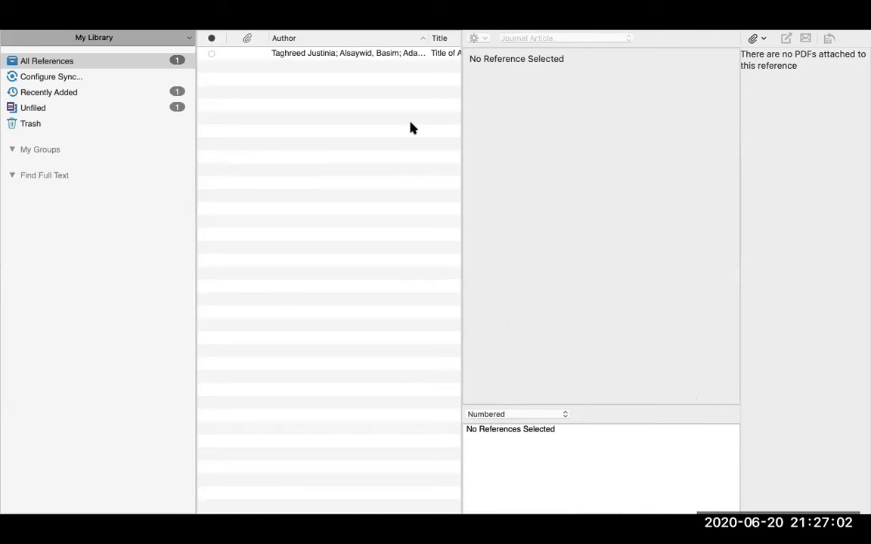
pyautogui.click(398, 55)
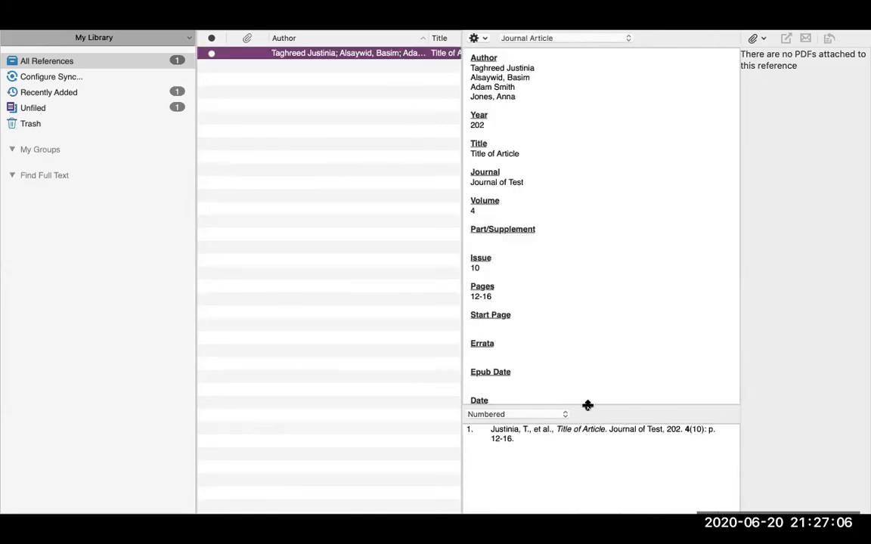
pyautogui.moveTo(588, 403); pyautogui.dragTo(587, 270)
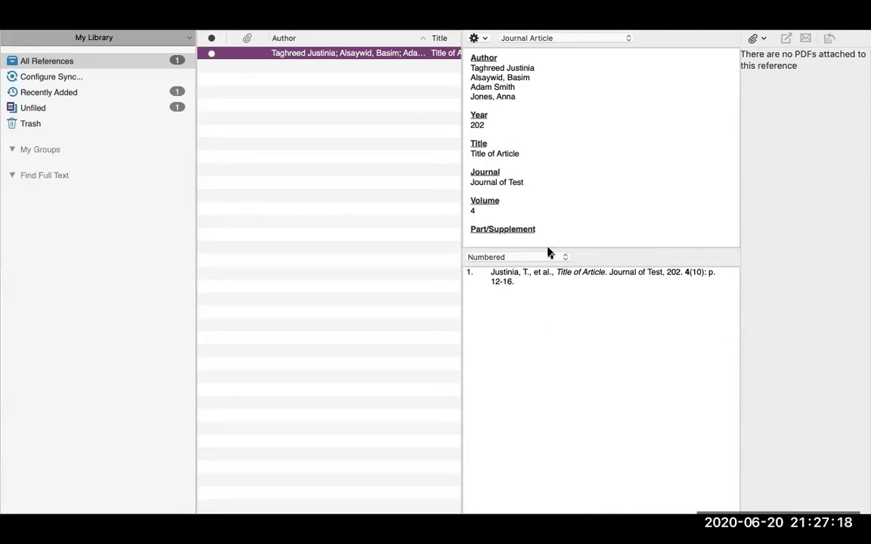
# Correct the journal article's year to 2020 and reselect the reference in the list
pyautogui.click(489, 124)
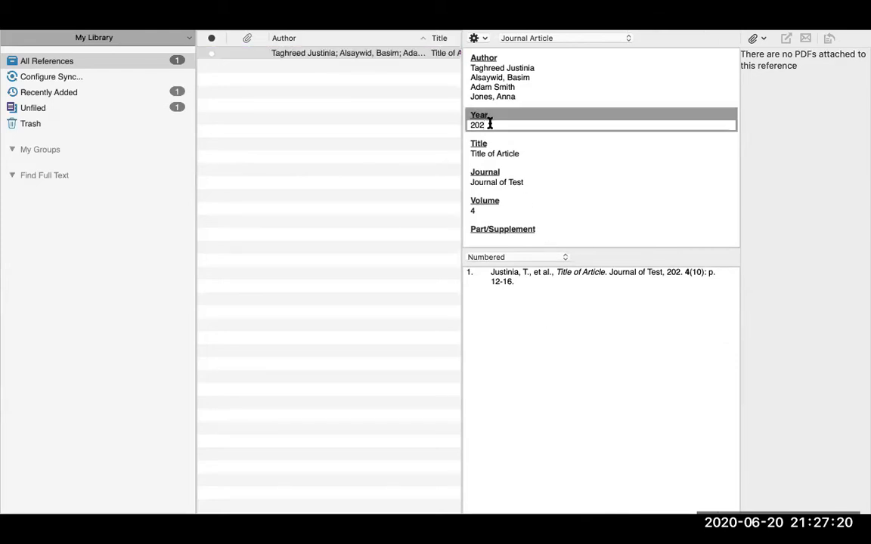
pyautogui.write('0')
pyautogui.click(501, 334)
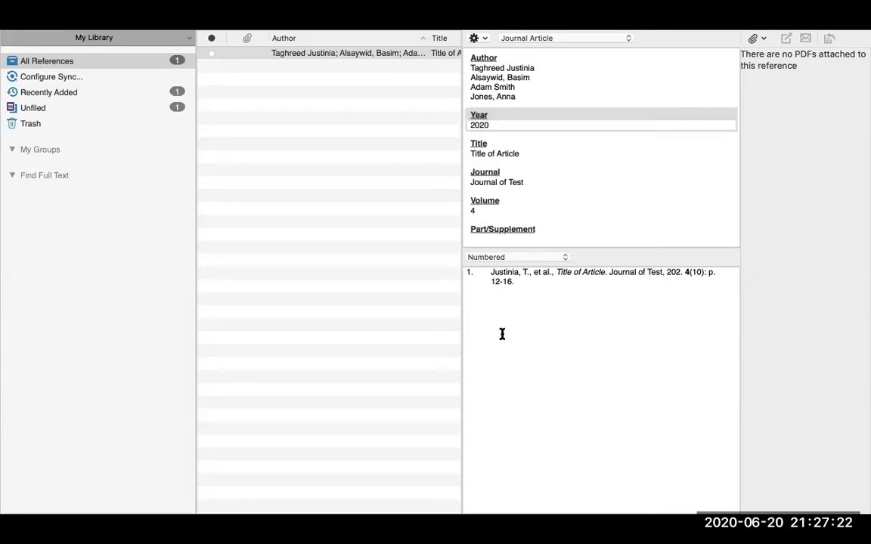
pyautogui.click(369, 51)
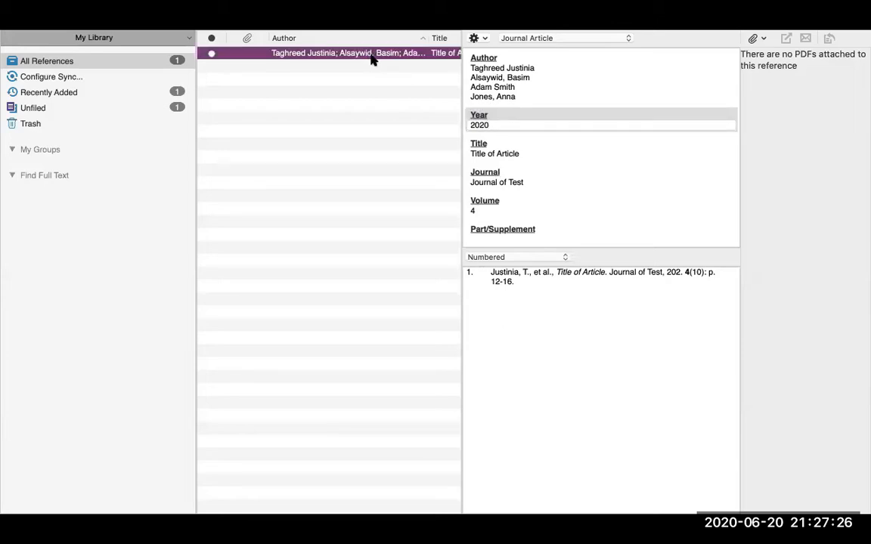
pyautogui.doubleClick(372, 58)
# Narrow the groups pane and slightly widen the reference details pane
pyautogui.moveTo(196, 214); pyautogui.dragTo(97, 207)
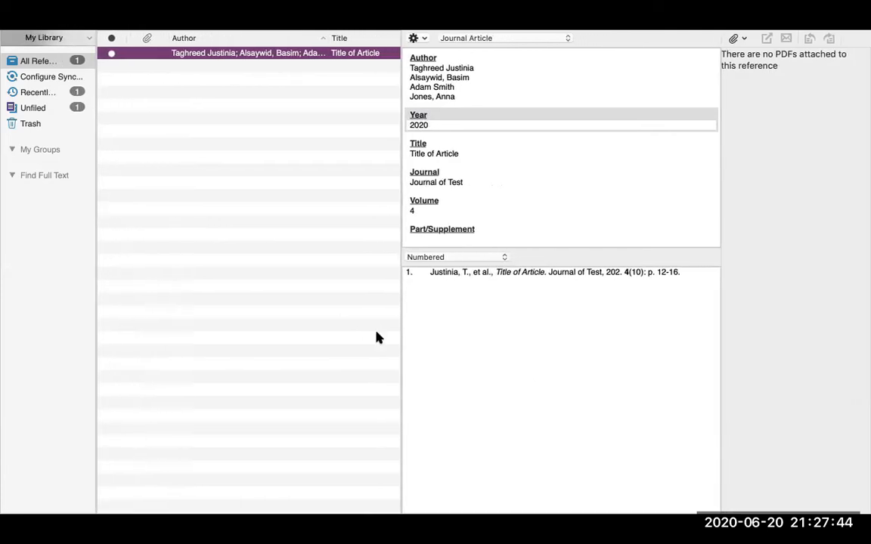
pyautogui.moveTo(398, 338)
pyautogui.mouseDown()
pyautogui.moveTo(352, 340)
pyautogui.moveTo(387, 338)
pyautogui.mouseUp()
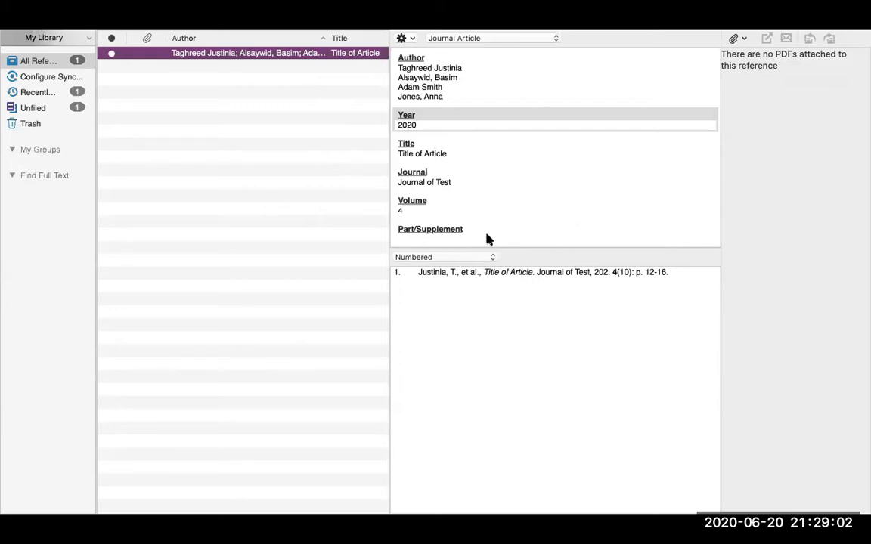
# Highlight the Numbered citation in the preview, then change the preview's output style to APA 6th
pyautogui.click(492, 274)
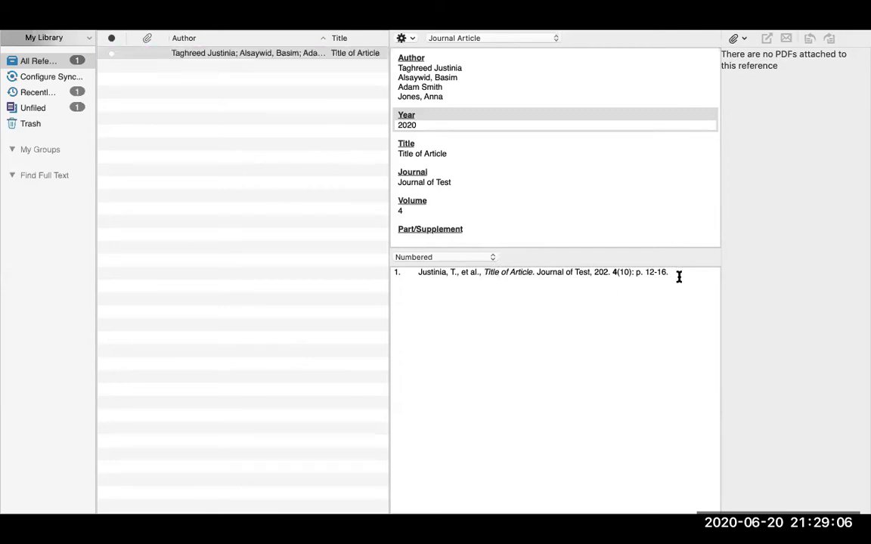
pyautogui.tripleClick(466, 272)
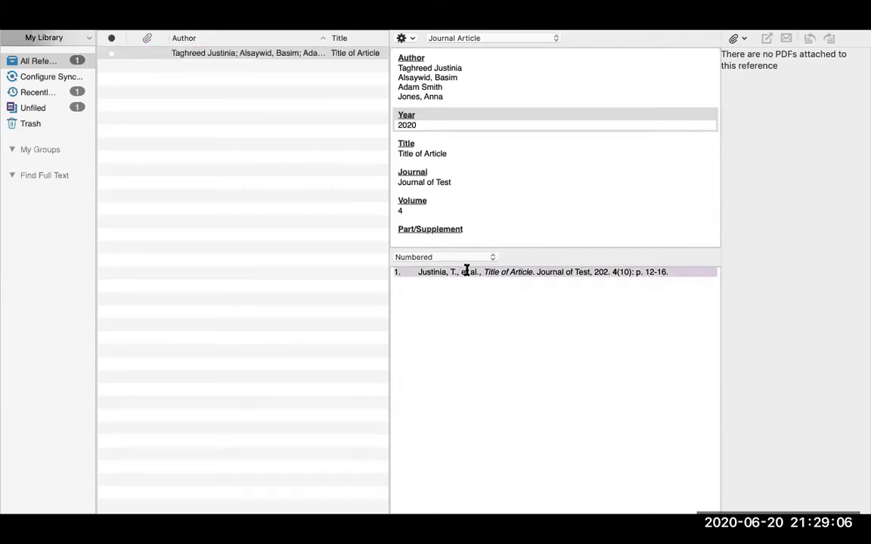
pyautogui.click(435, 297)
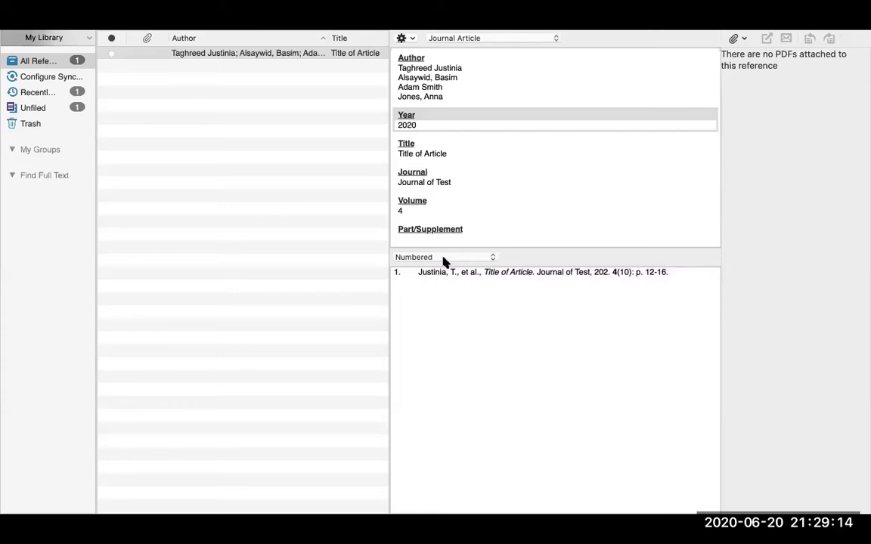
pyautogui.click(445, 260)
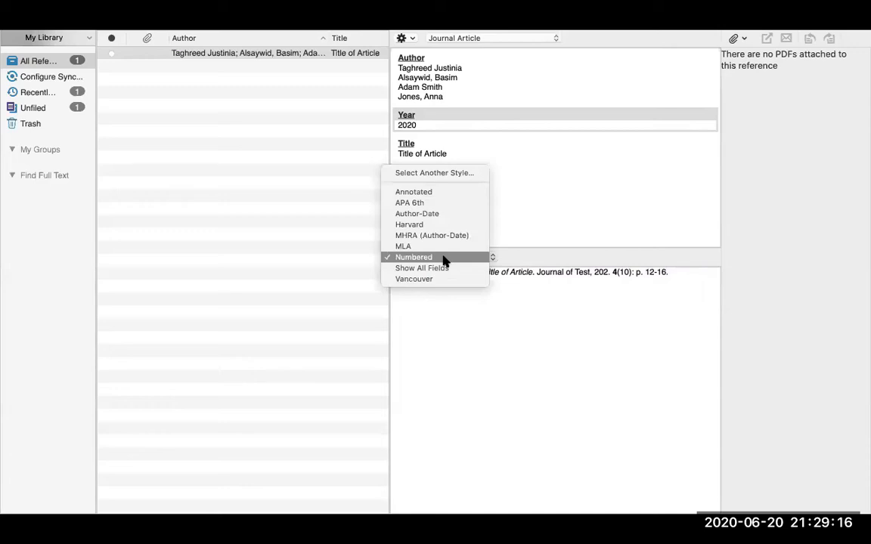
pyautogui.click(441, 202)
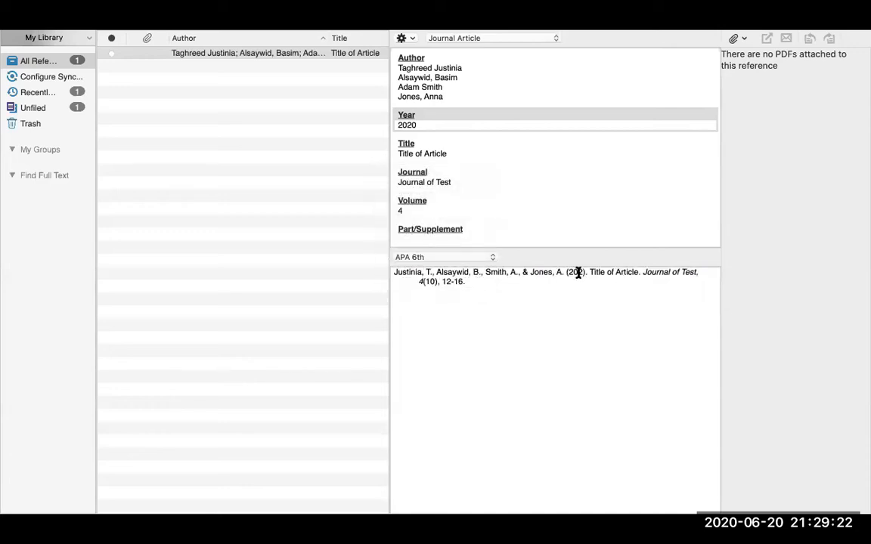
# Re-enter the last digit of the reference's year so that it reads 2020
pyautogui.click(417, 121)
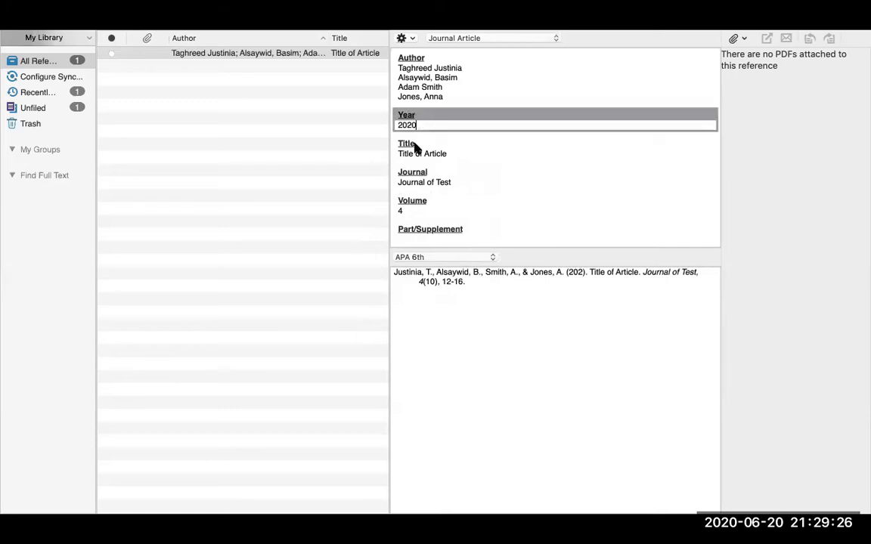
pyautogui.press('BackSpace')
pyautogui.write('0')
pyautogui.press('Return')
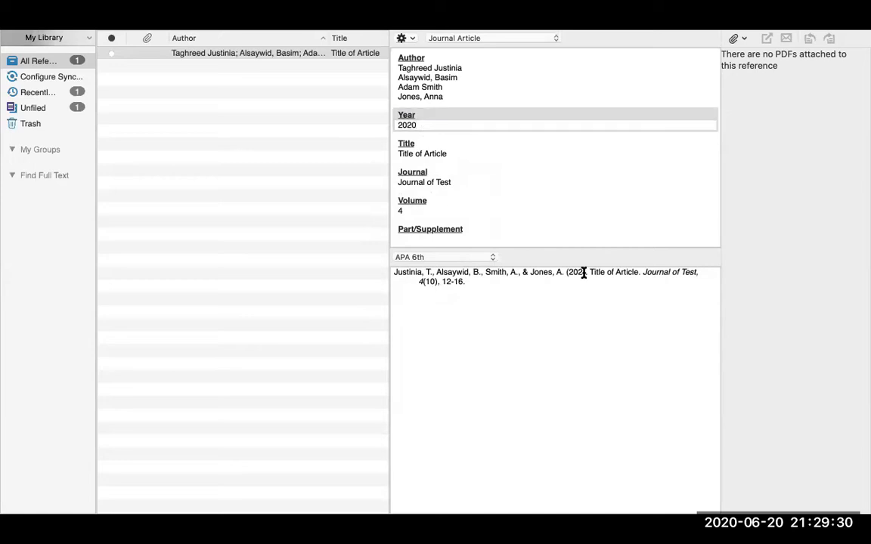
# Change the citation preview's output style to Vancouver and save the changes to the record
pyautogui.click(423, 257)
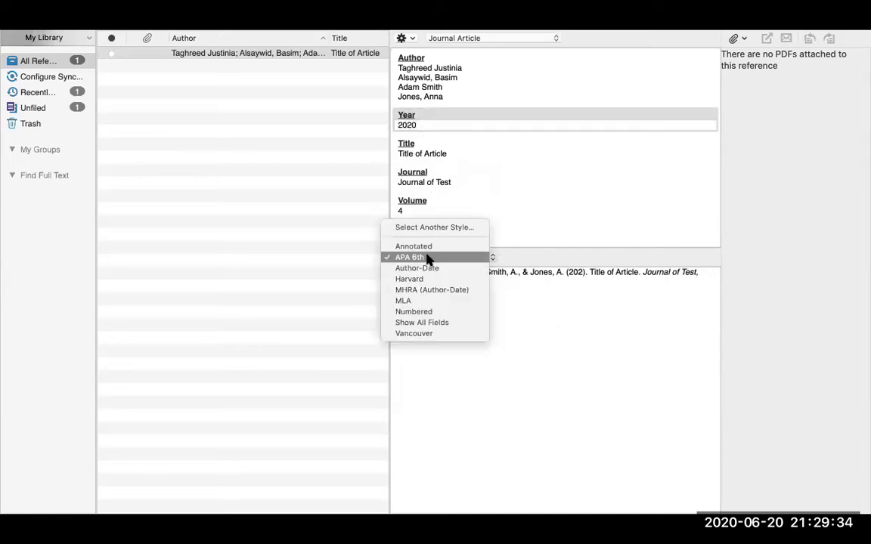
pyautogui.click(424, 335)
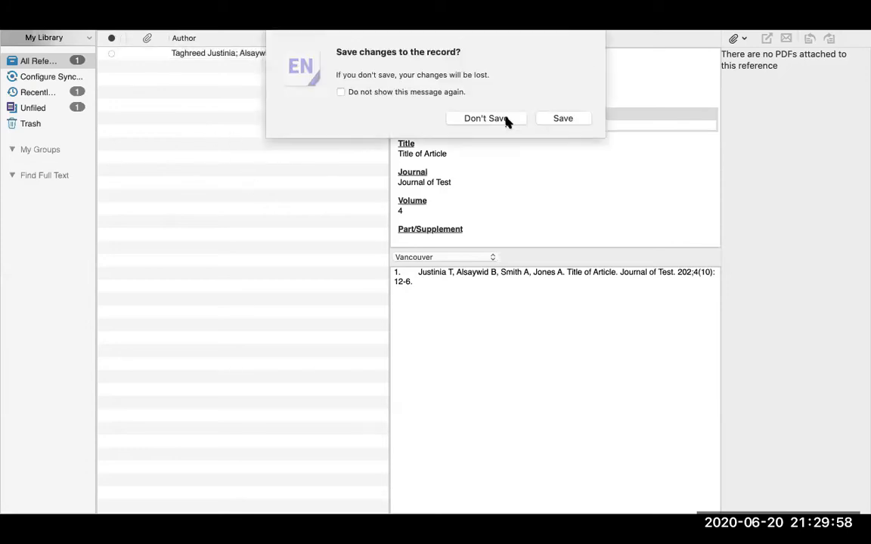
pyautogui.click(562, 120)
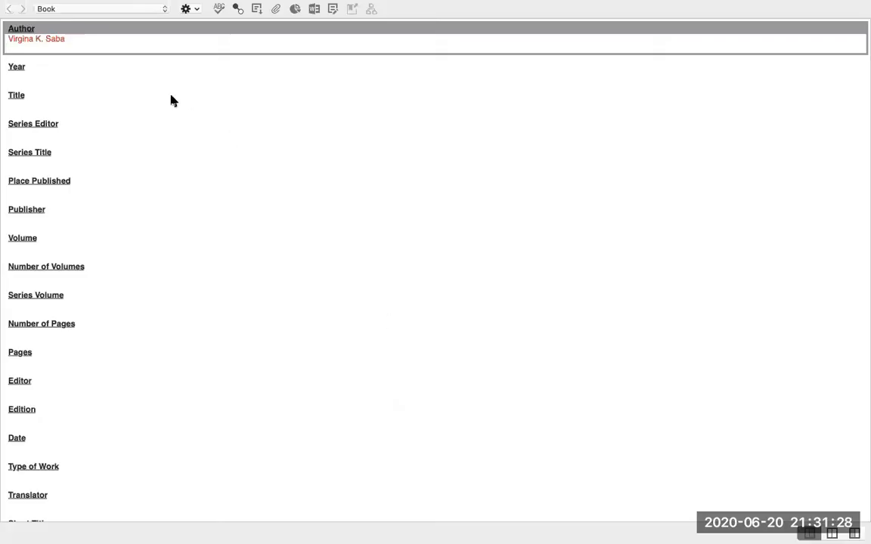
pyautogui.press('Tab')
pyautogui.press('Tab')
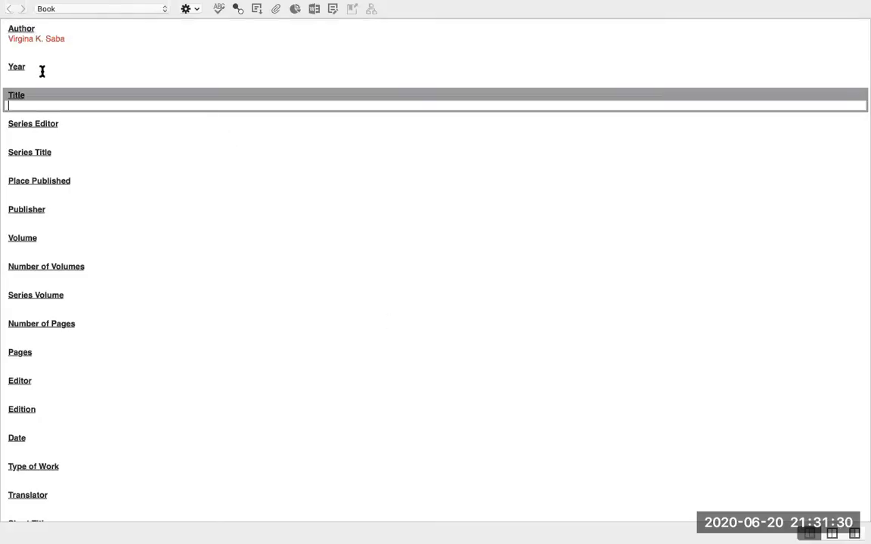
pyautogui.hotkey('shift', 'Tab')
pyautogui.hotkey('shift', 'Tab')
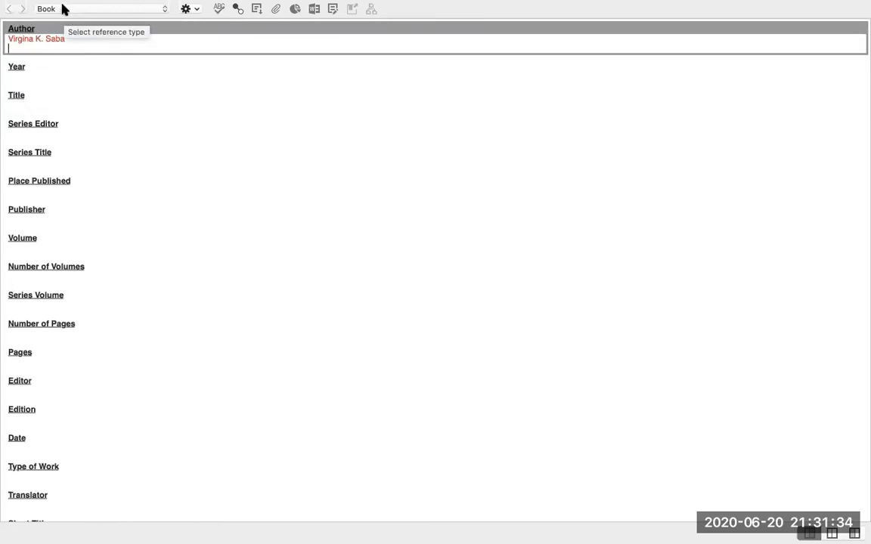
# Keep the reference type as Book and enter the second author's full name on its own line in the Author field
pyautogui.click(63, 9)
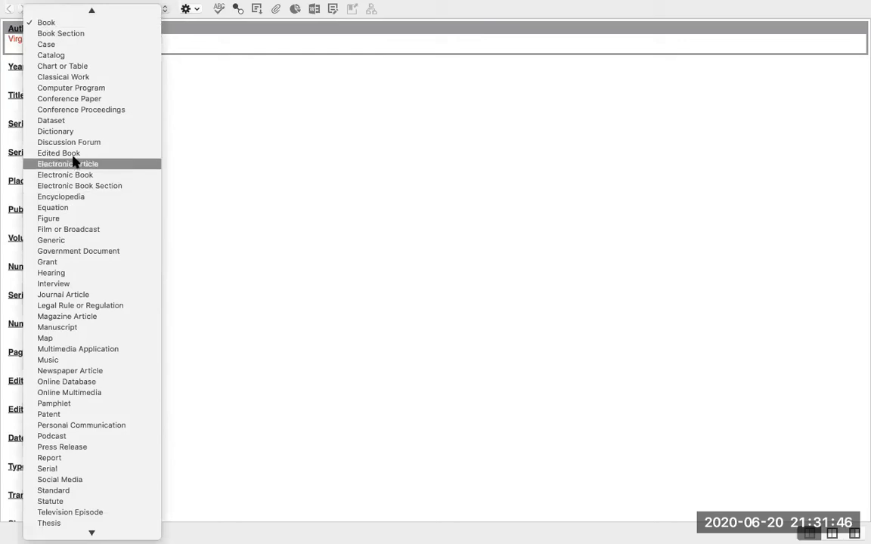
pyautogui.click(52, 22)
pyautogui.click(37, 45)
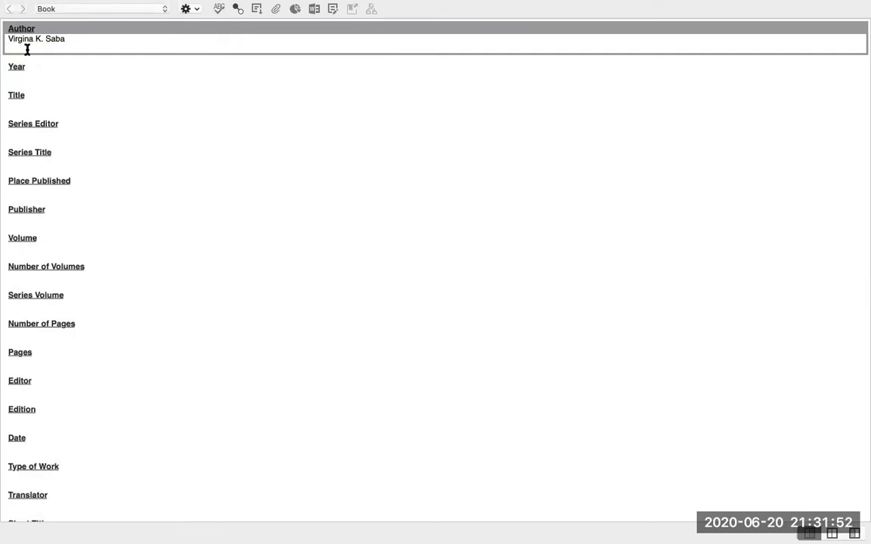
pyautogui.write('/kathleen A. McCormick')
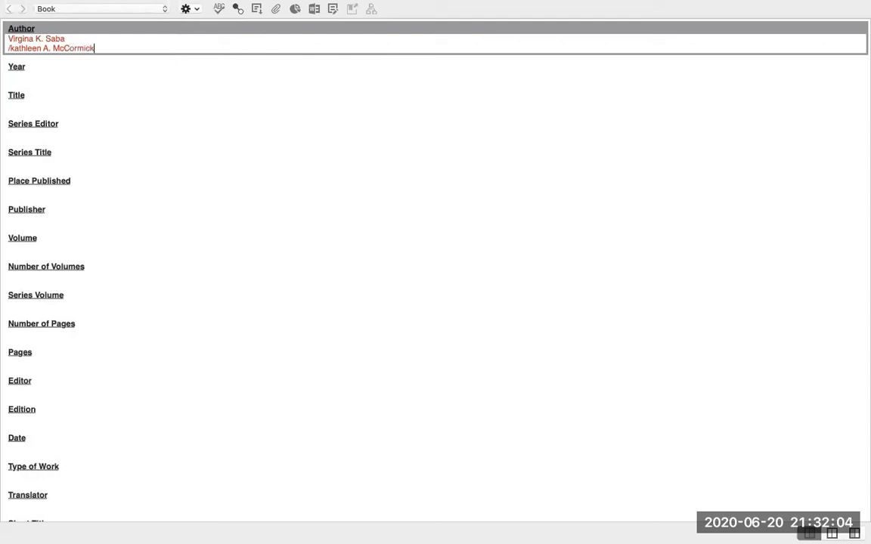
# Enter 2010 as the book's year and "Essentials of Nursing Informatics" as its title
pyautogui.click(19, 78)
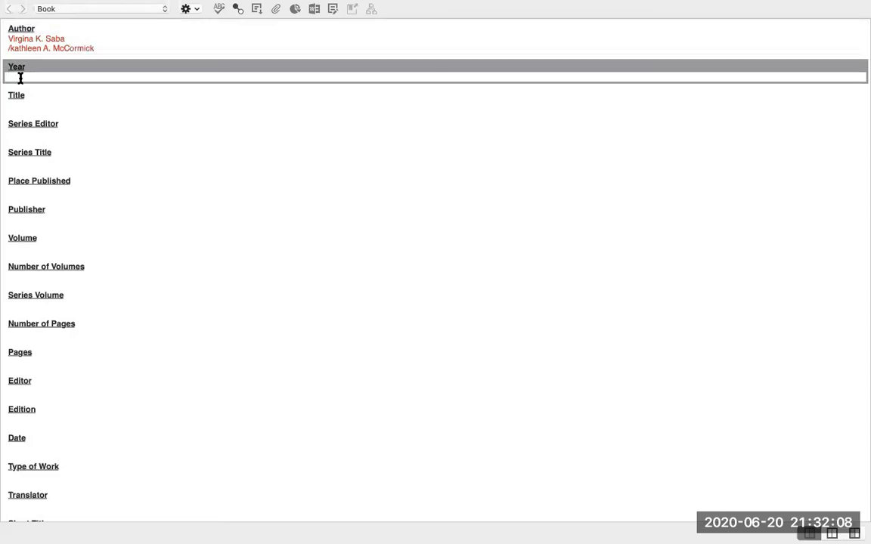
pyautogui.write('2010010')
pyautogui.click(17, 102)
pyautogui.write('E')
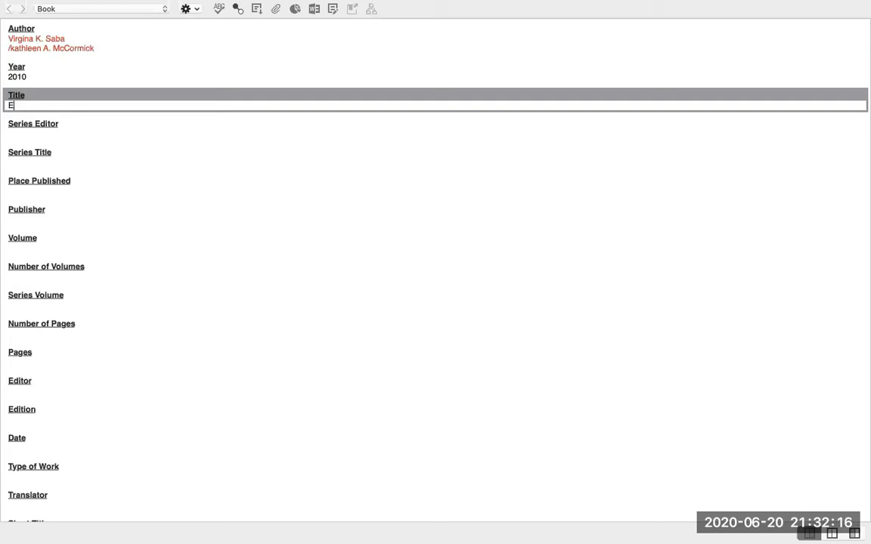
pyautogui.write('ssentials of Nursing Informatics')
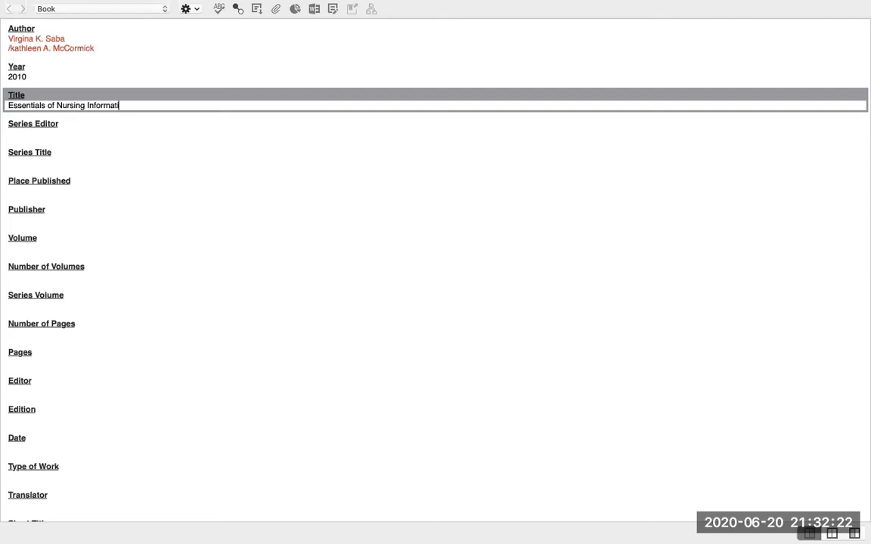
# Correct the start of the second author's name by removing the stray slash and capitalising the first letter
pyautogui.click(13, 47)
pyautogui.press('BackSpace')
pyautogui.write('K')
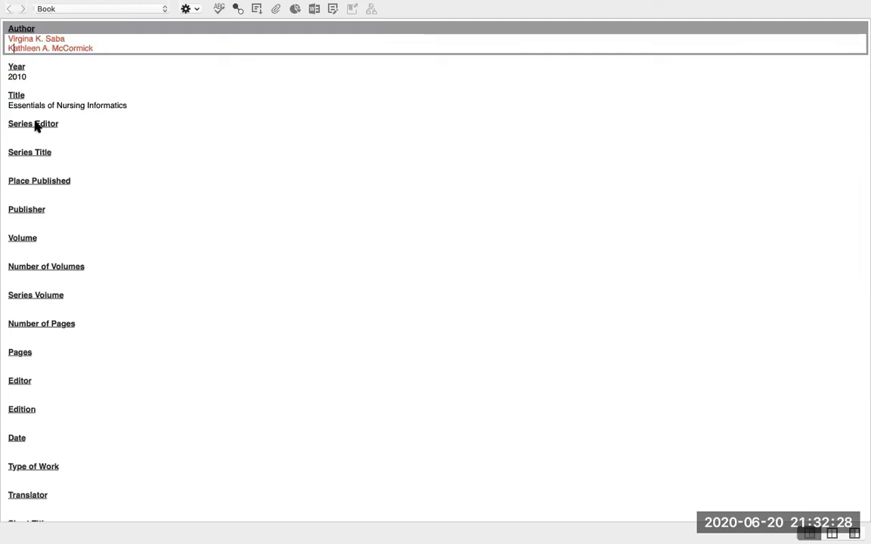
# Enter London directly followed by McGraw-Hill in the book's Place Published field
pyautogui.click(22, 195)
pyautogui.write('London')
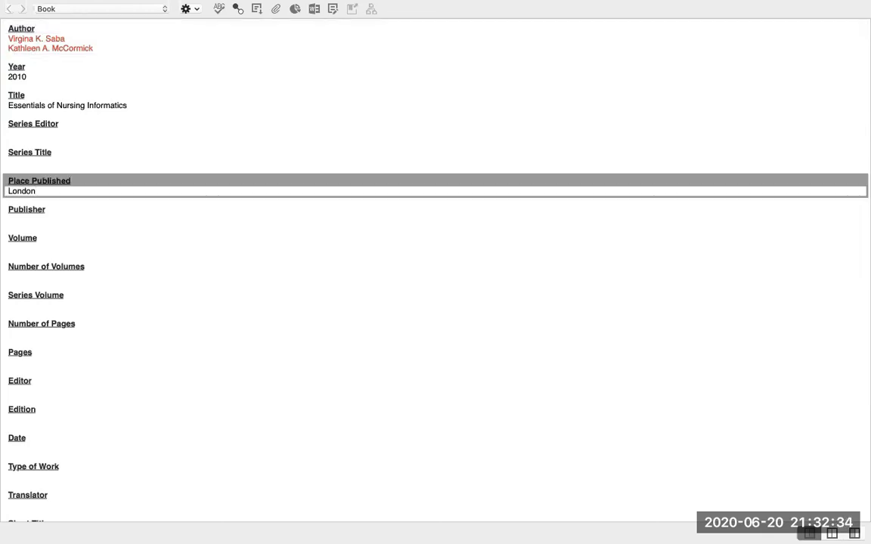
pyautogui.scroll(-2, 22, 193)
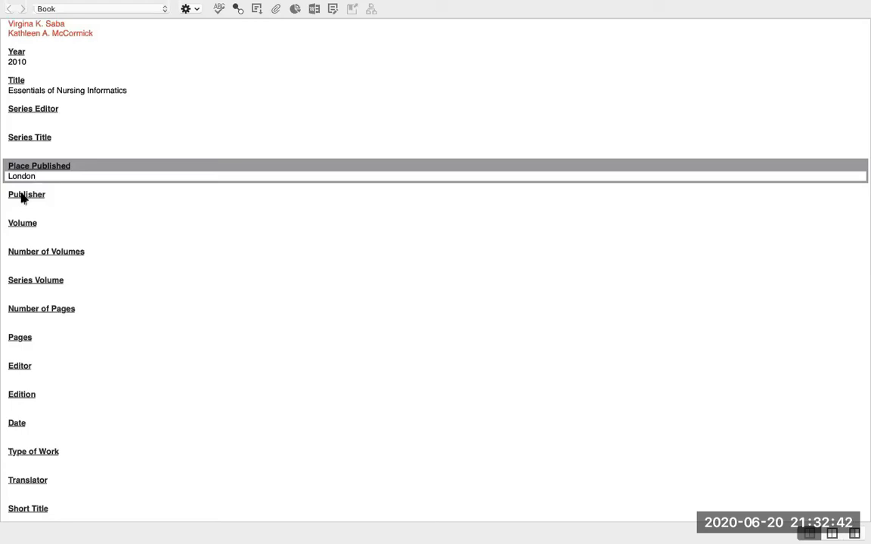
pyautogui.write('McGraw-Hill')
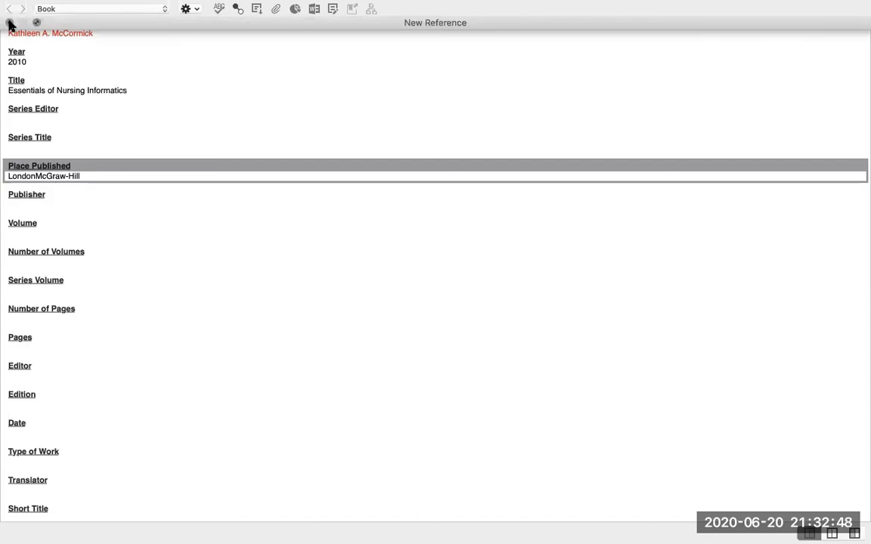
# Save the new book reference to the library and close its window
pyautogui.click(9, 21)
pyautogui.click(563, 90)
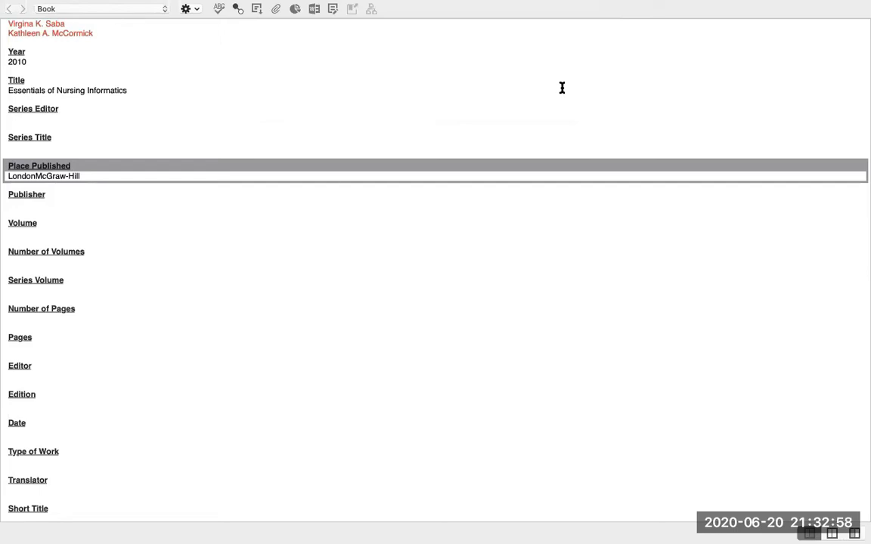
pyautogui.press('super+w')
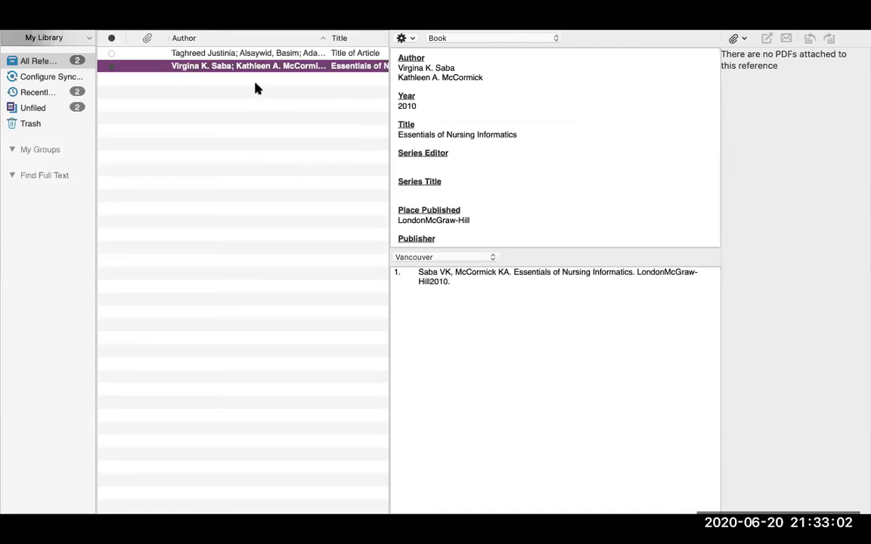
# Preview the book's citation in APA 6th, highlight it, and switch the preview back to Vancouver
pyautogui.click(445, 259)
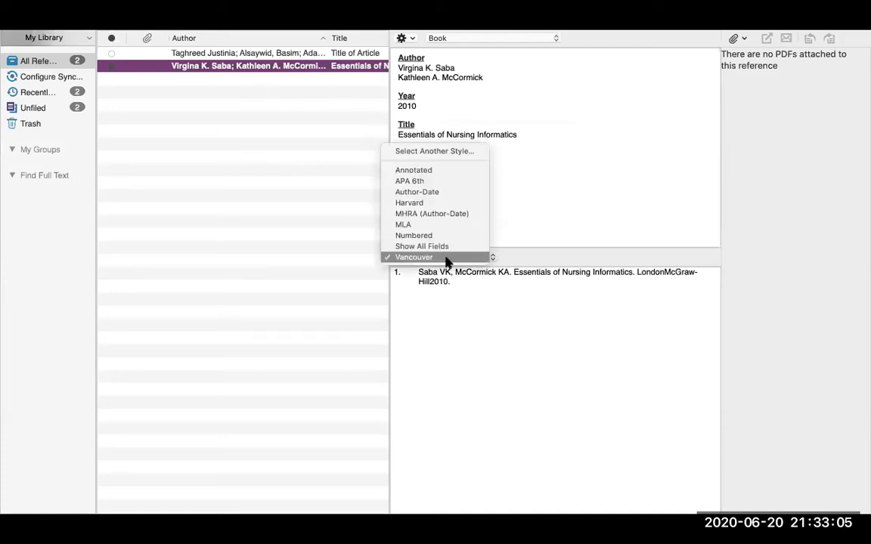
pyautogui.click(438, 183)
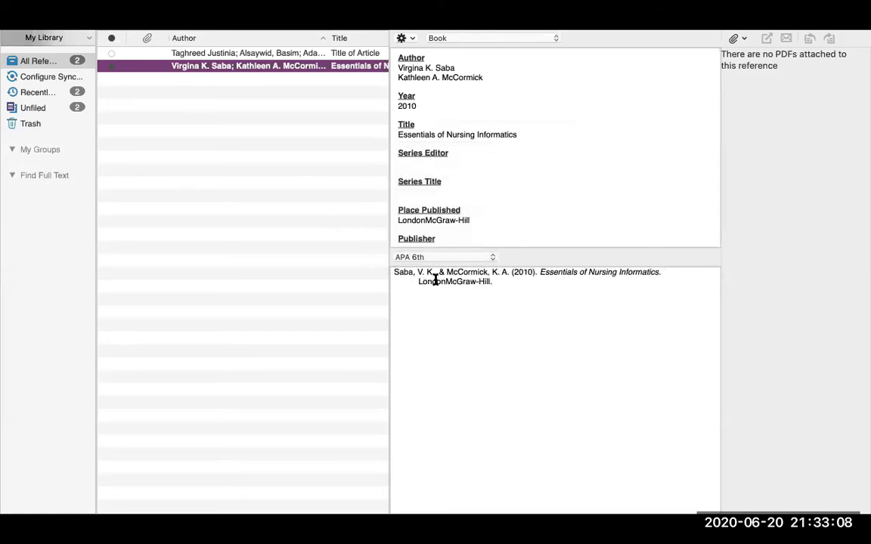
pyautogui.moveTo(512, 284); pyautogui.dragTo(404, 266)
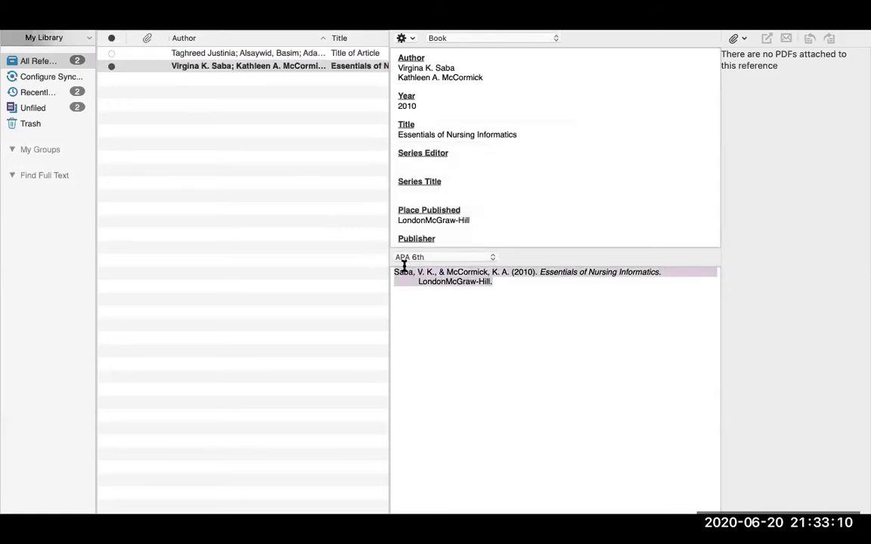
pyautogui.click(443, 258)
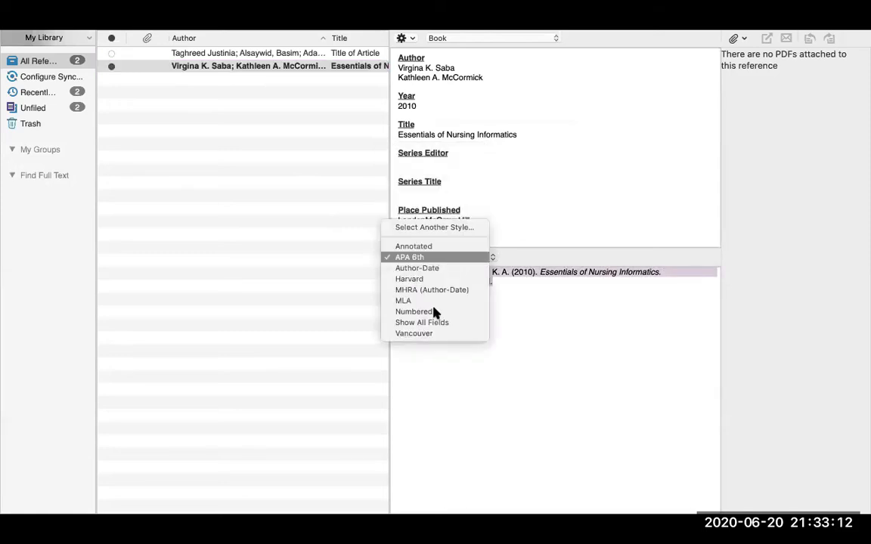
pyautogui.click(431, 334)
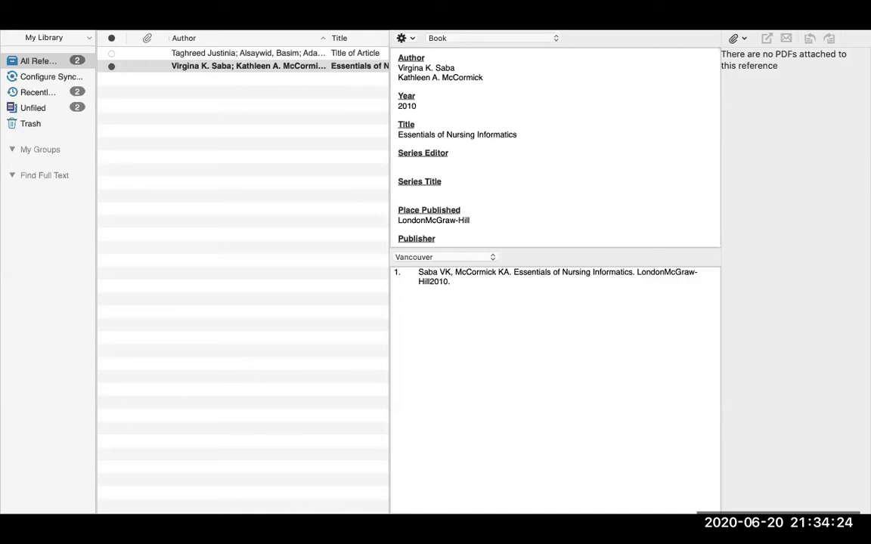
# Switch to PubMed in Safari and open the article "The UK's National Programme for IT: Why was it dismantled?" from the search results
pyautogui.press('super+Tab')
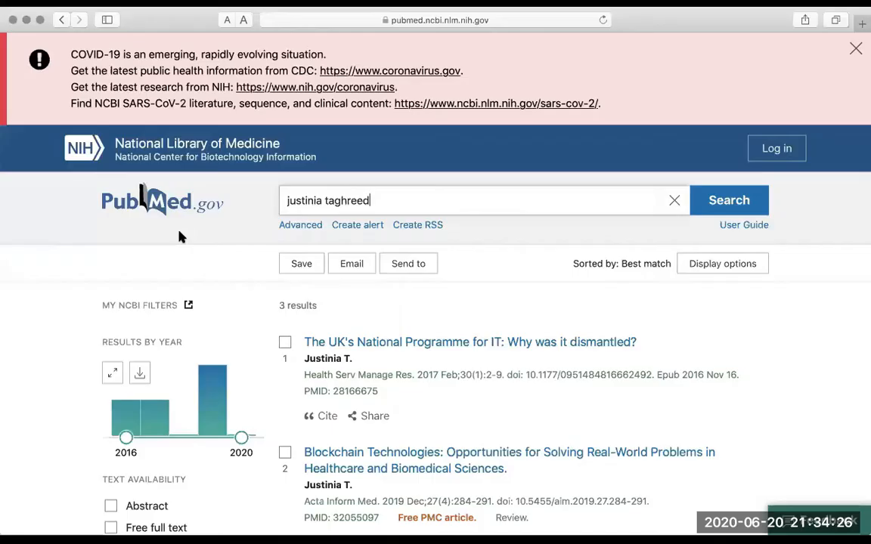
pyautogui.scroll(-2, 581, 338)
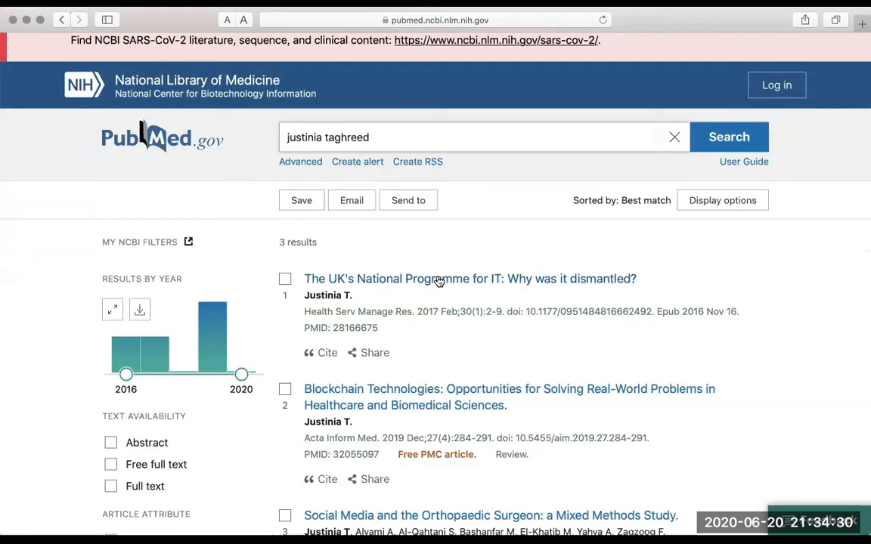
pyautogui.scroll(-1, 437, 280)
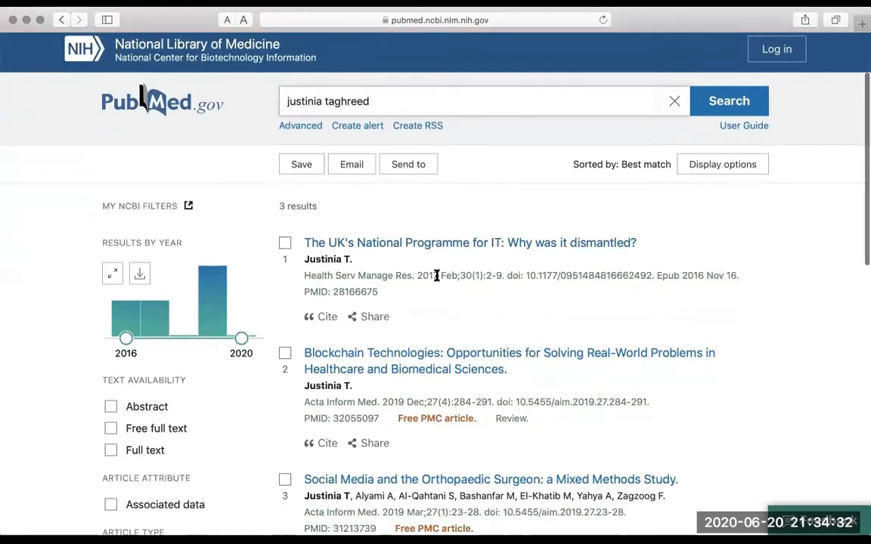
pyautogui.scroll(-2, 437, 281)
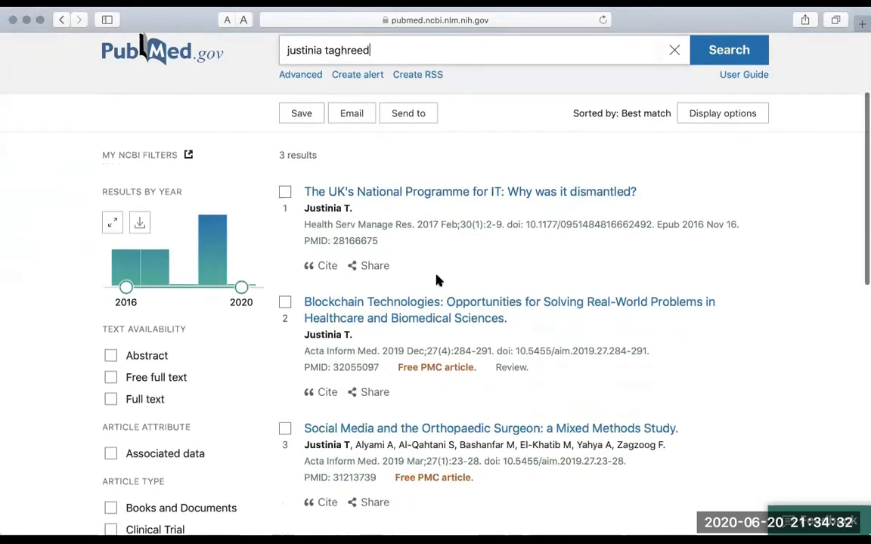
pyautogui.click(412, 191)
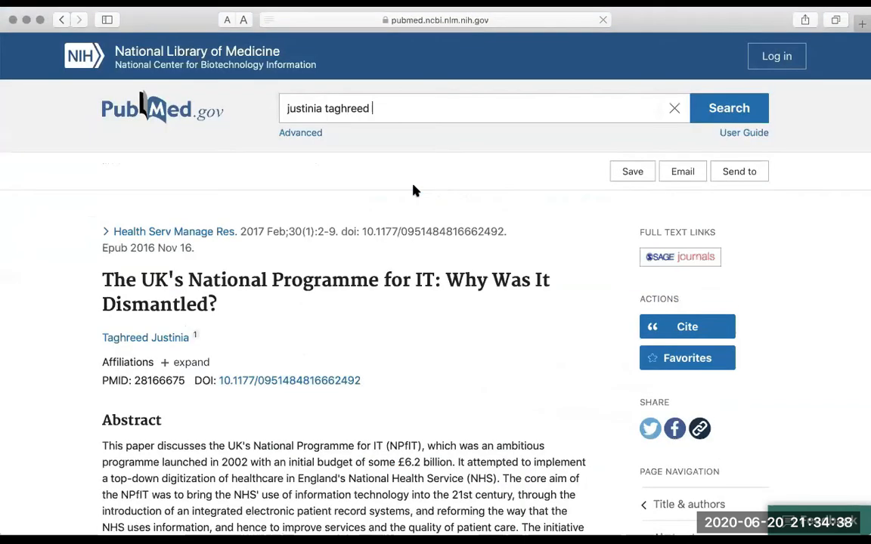
# Send the PubMed article to a citation manager by creating a citation file, and allow the site's download
pyautogui.scroll(-3, 450, 329)
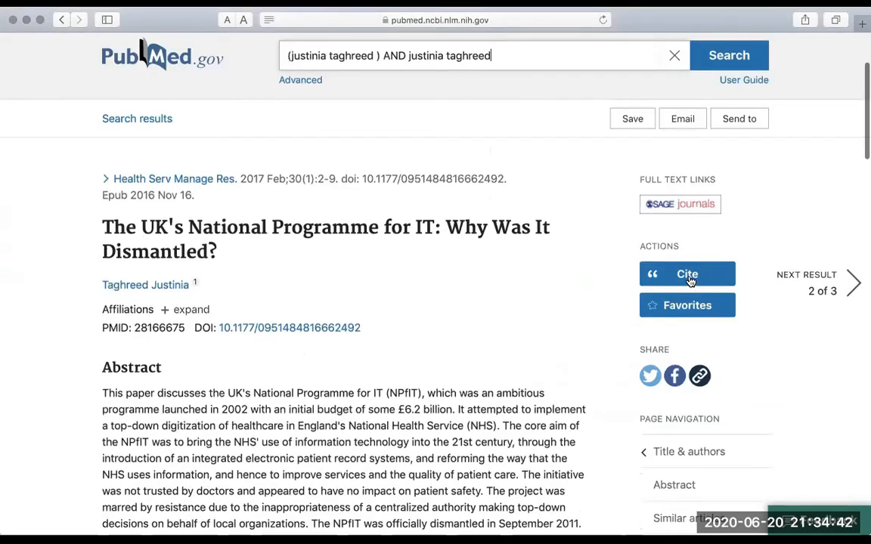
pyautogui.click(735, 121)
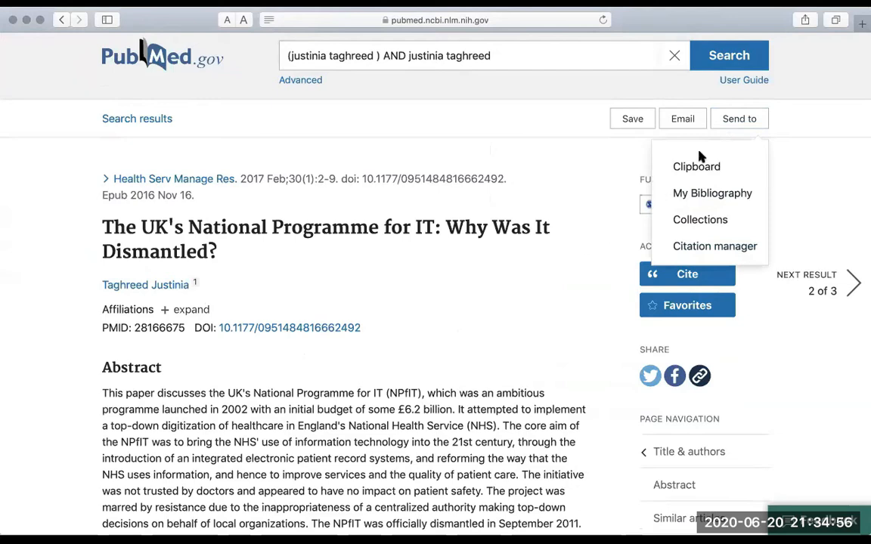
pyautogui.click(685, 250)
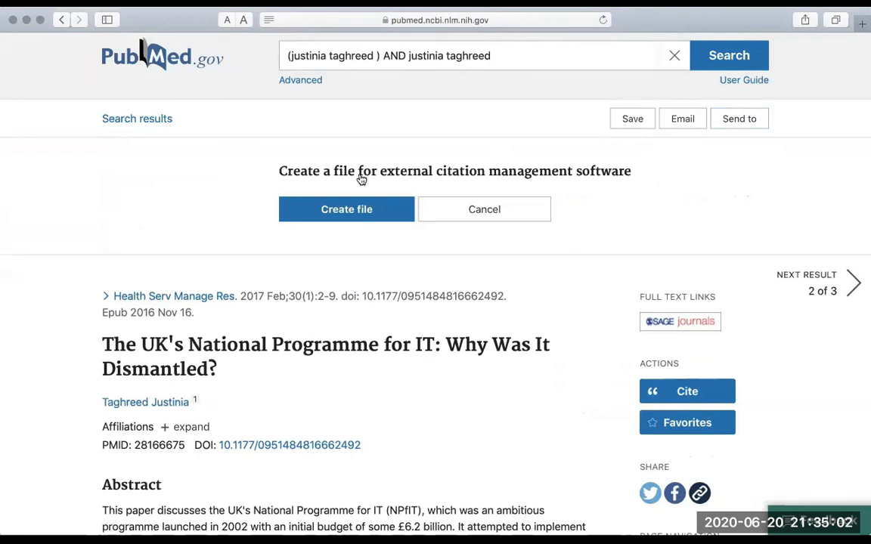
pyautogui.click(340, 211)
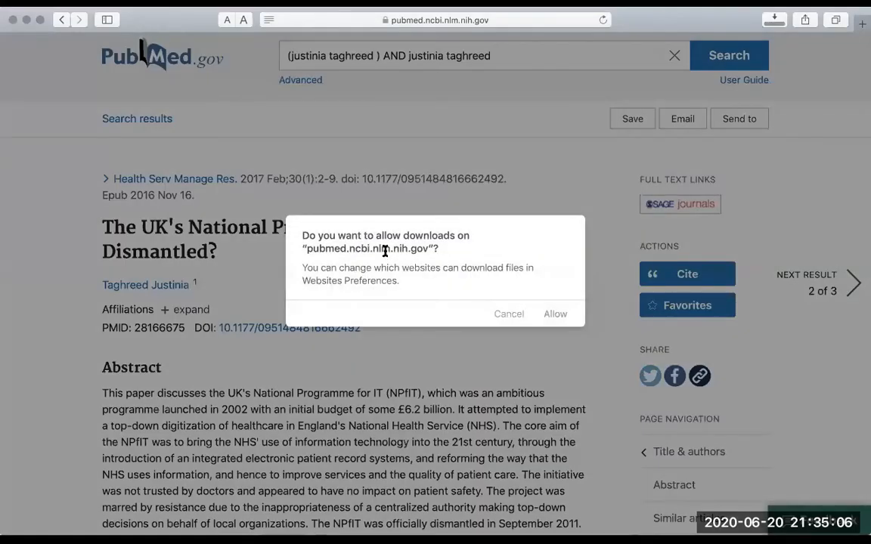
pyautogui.click(554, 315)
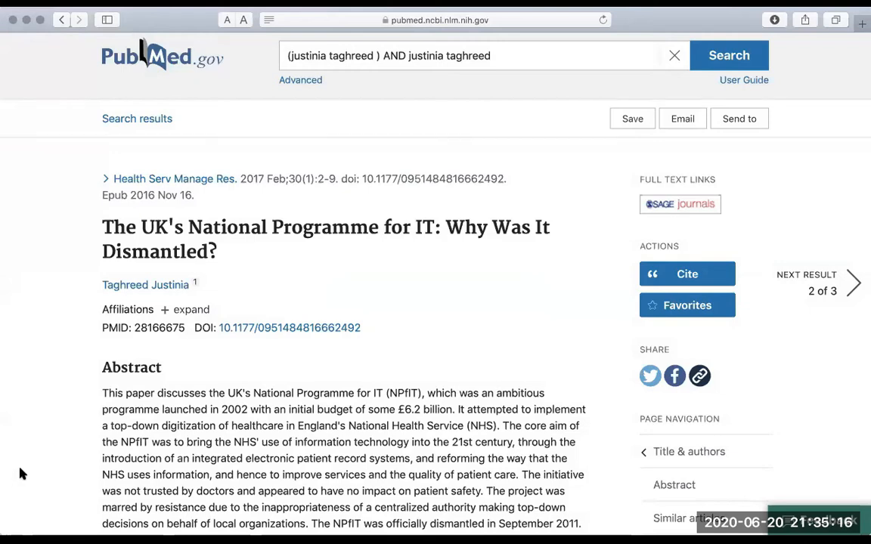
pyautogui.click(123, 183)
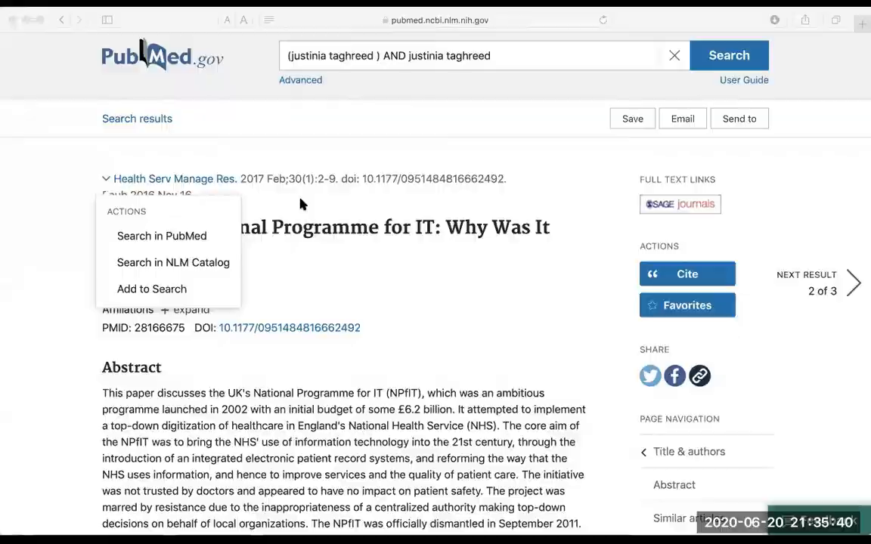
# Switch to EndNote, highlight the imported article's Vancouver citation, and examine the fields of its record
pyautogui.press('super+Tab')
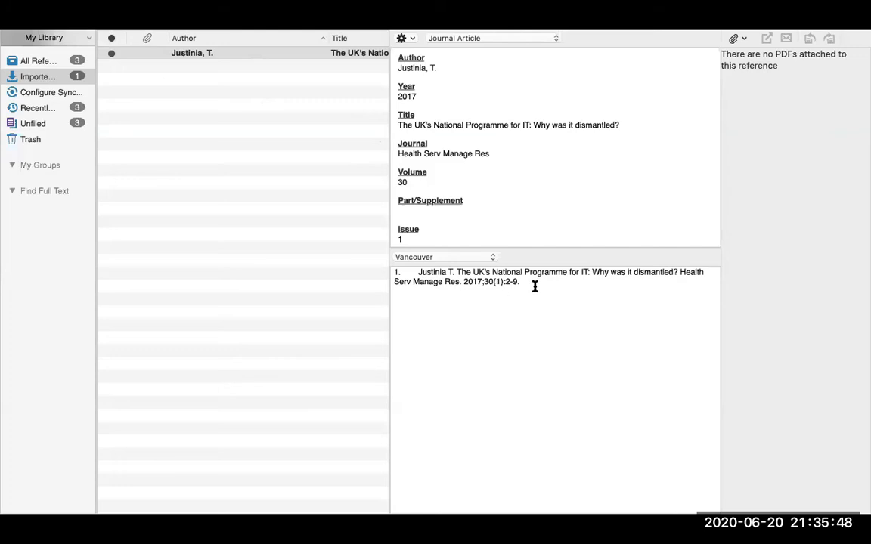
pyautogui.moveTo(534, 286); pyautogui.dragTo(370, 266)
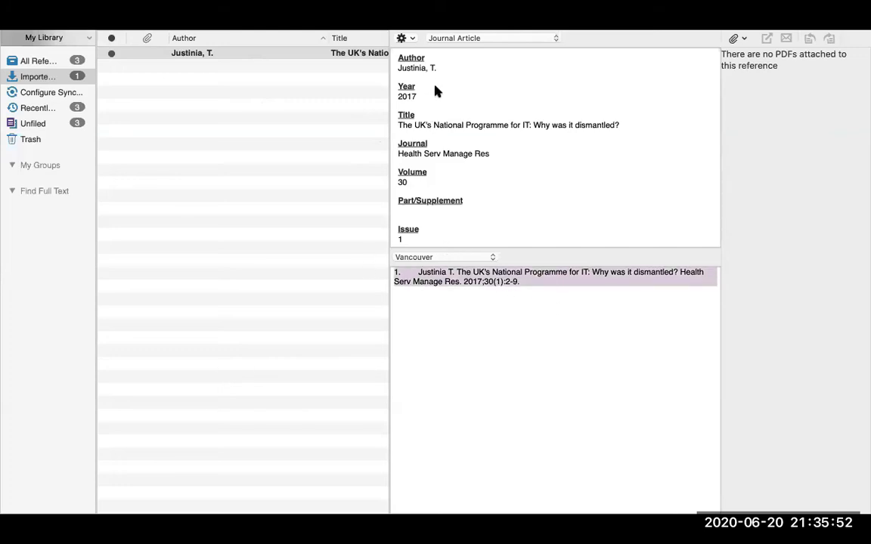
pyautogui.scroll(-5, 438, 84)
pyautogui.scroll(-2, 436, 83)
pyautogui.scroll(1, 437, 83)
pyautogui.scroll(-4, 437, 83)
pyautogui.scroll(-6, 436, 79)
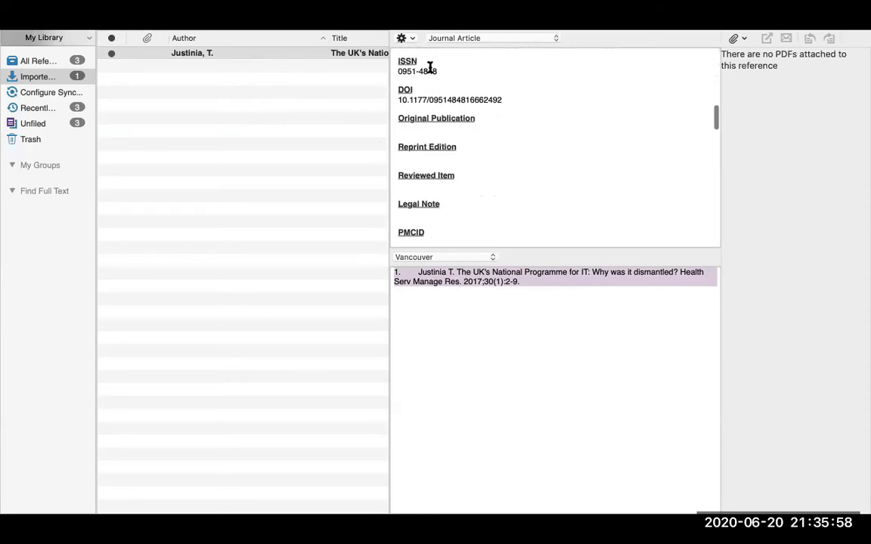
pyautogui.scroll(-1, 495, 136)
pyautogui.scroll(10, 490, 149)
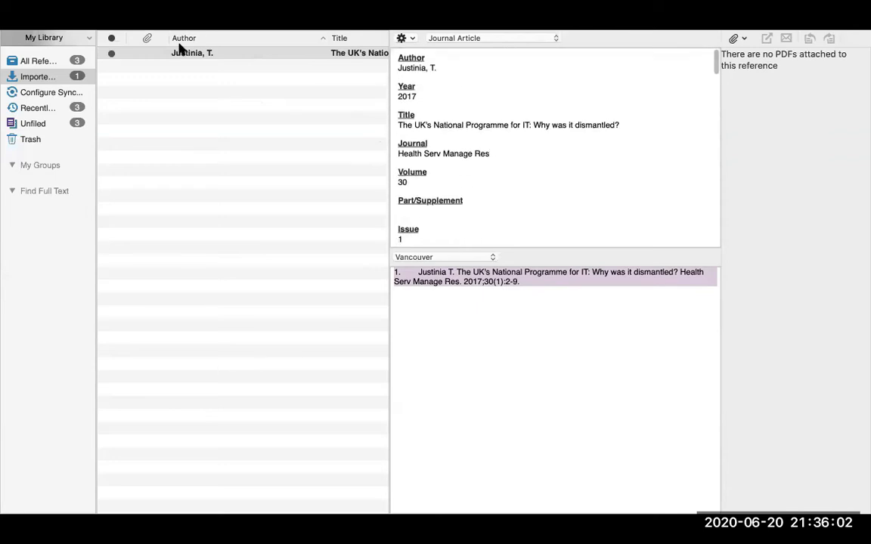
# Examine the locations offered for importing a reference file into the library, and close the file chooser without importing
pyautogui.moveTo(180, 44)
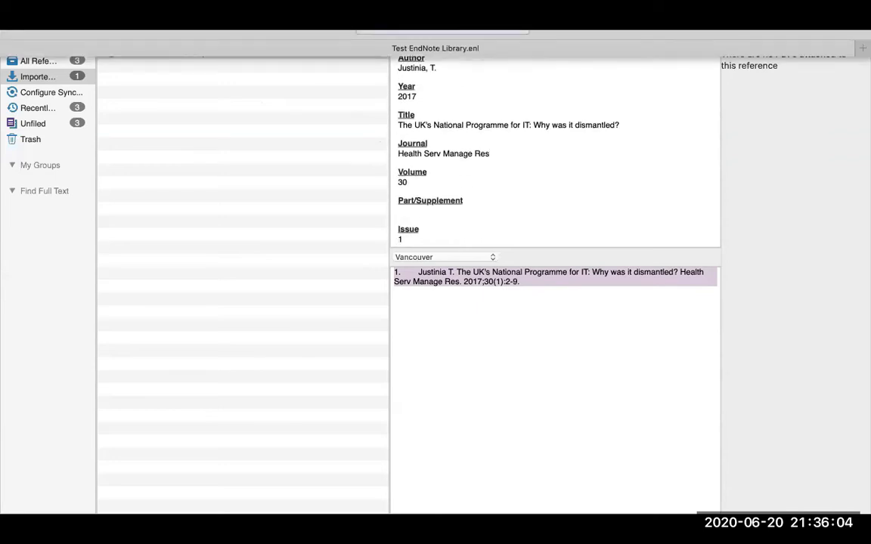
pyautogui.click(111, 30)
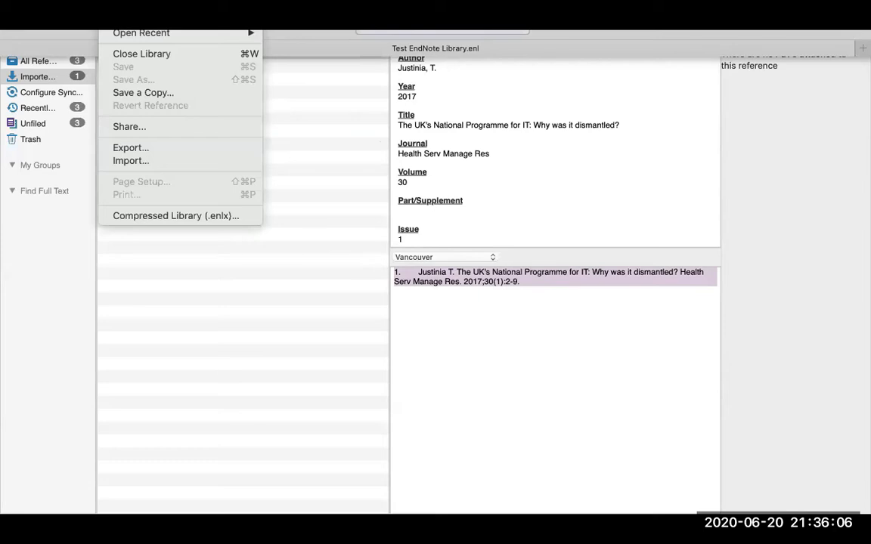
pyautogui.click(127, 163)
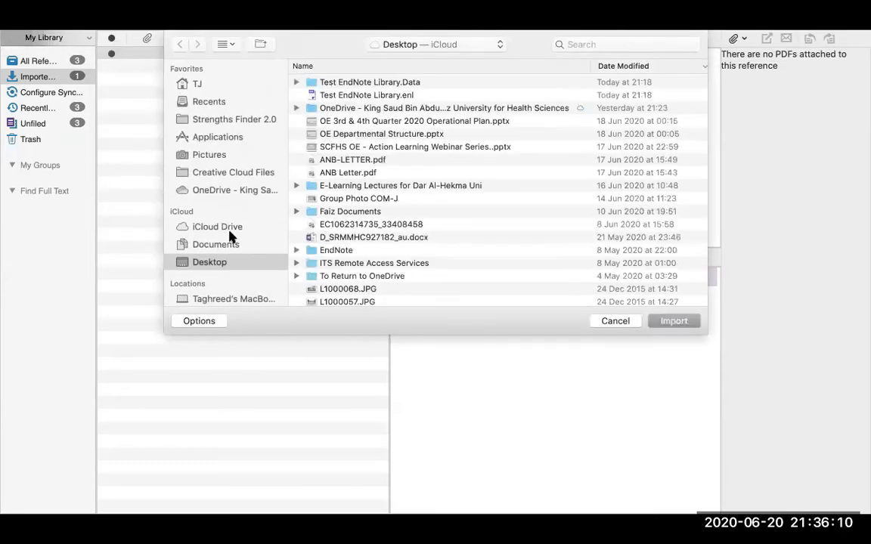
pyautogui.scroll(-3, 229, 203)
pyautogui.scroll(-6, 231, 204)
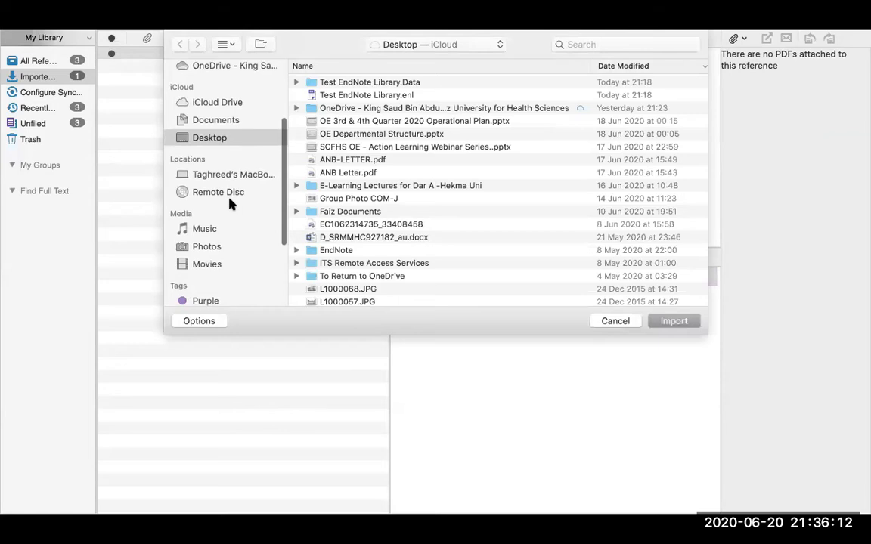
pyautogui.scroll(10, 231, 203)
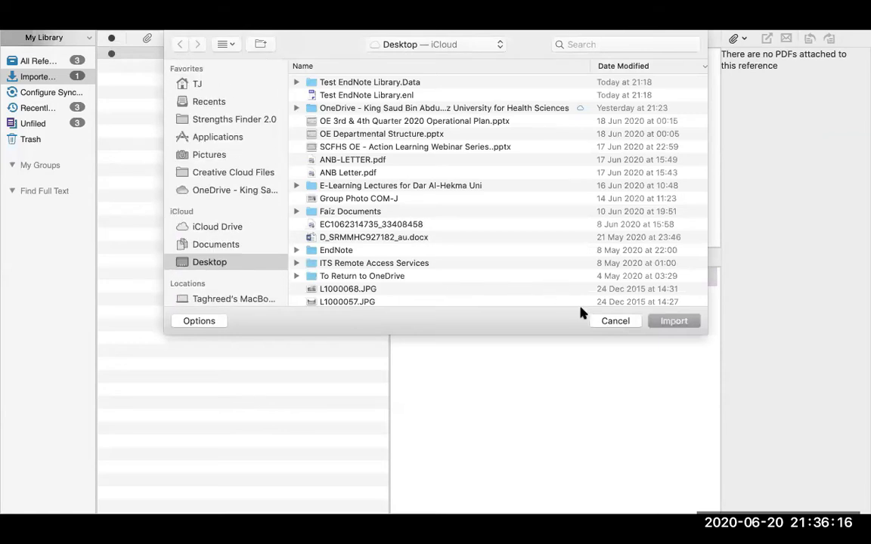
pyautogui.scroll(-5, 201, 193)
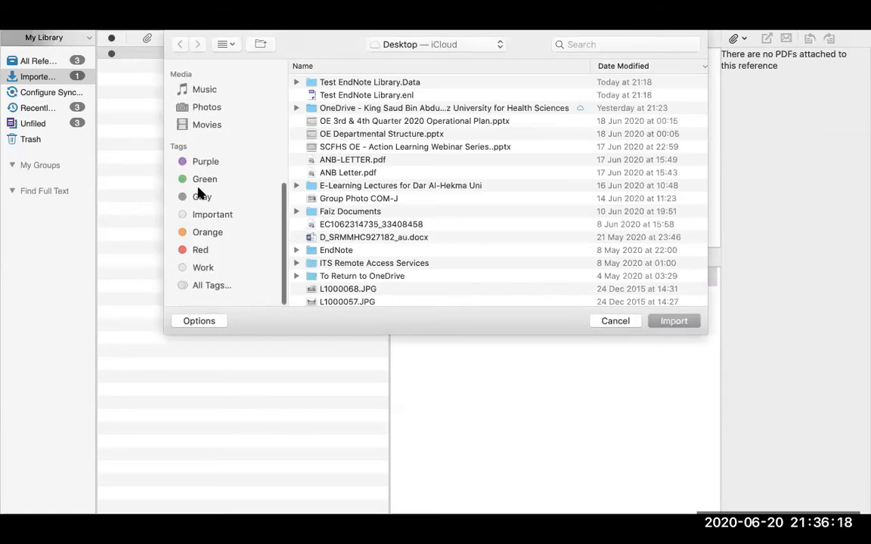
pyautogui.scroll(8, 200, 193)
pyautogui.click(633, 322)
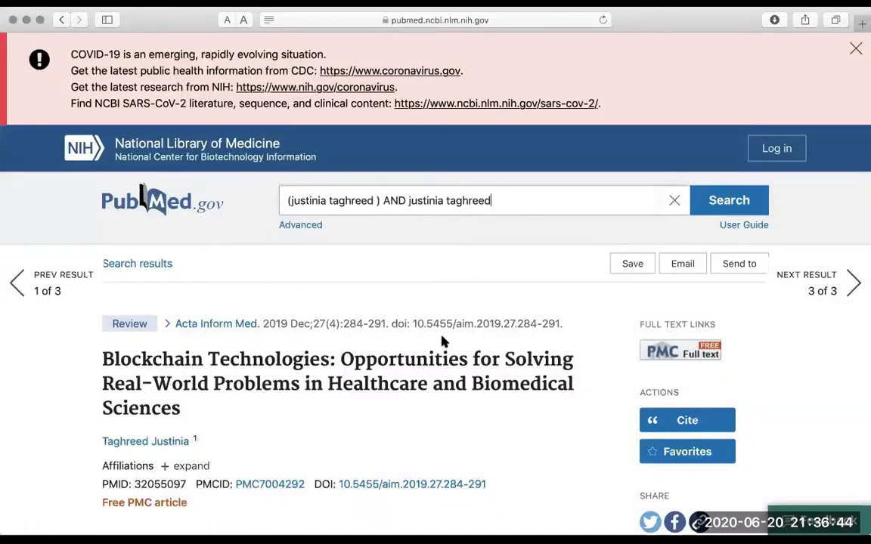
# Switch to PubMed in Safari and open the free PMC full text of the article "Blockchain Technologies: Opportunities for Solving Real-World Problems in Healthcare and Biomedical Sciences"
pyautogui.scroll(-1, 443, 342)
pyautogui.scroll(-5, 443, 342)
pyautogui.scroll(-2, 392, 114)
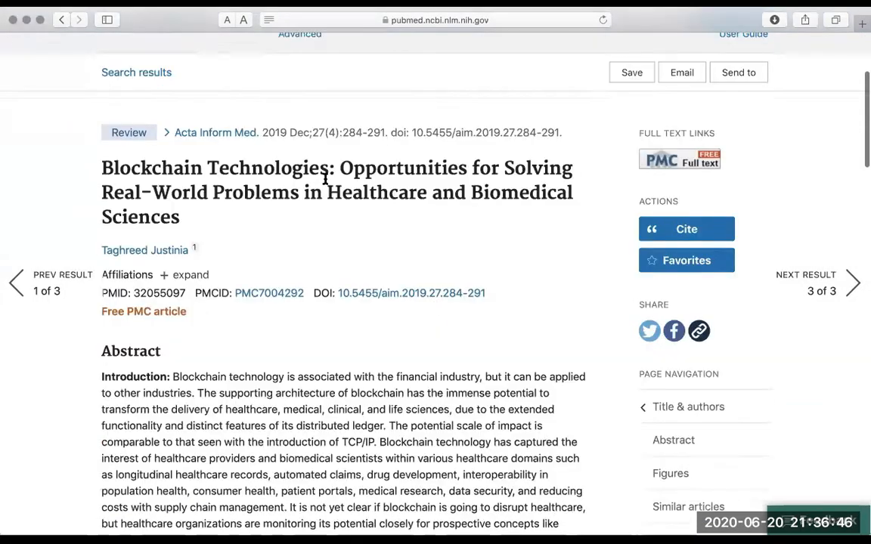
pyautogui.click(667, 155)
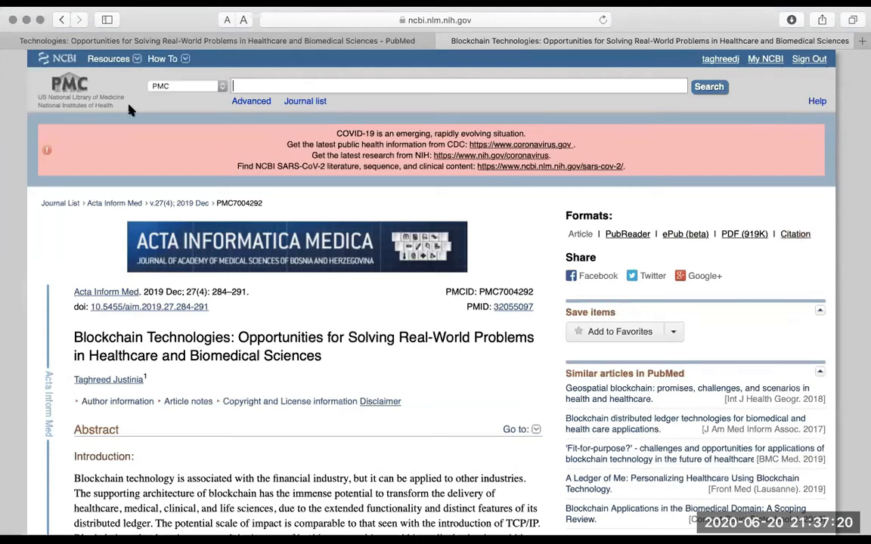
# Download the blockchain article's citation from PMC as an RIS file and allow the site's download
pyautogui.scroll(-1, 128, 110)
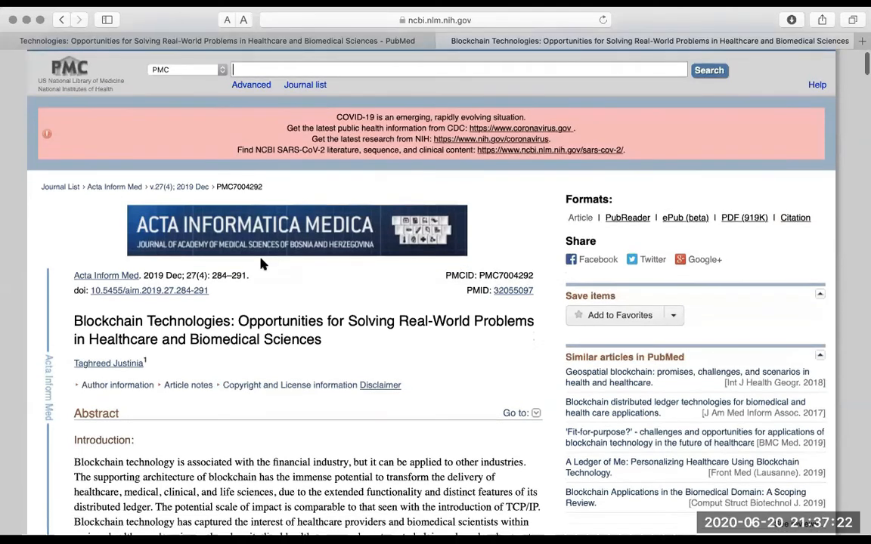
pyautogui.scroll(1, 797, 237)
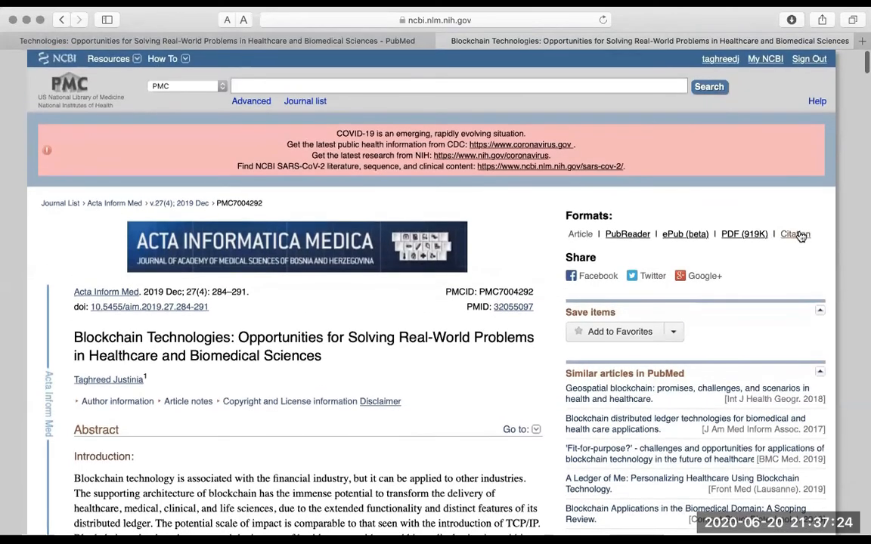
pyautogui.click(798, 237)
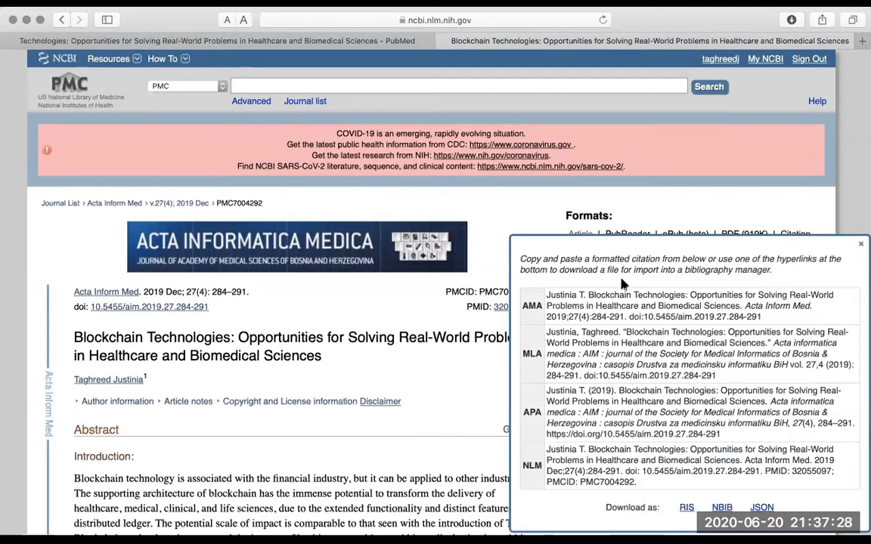
pyautogui.scroll(-3, 575, 257)
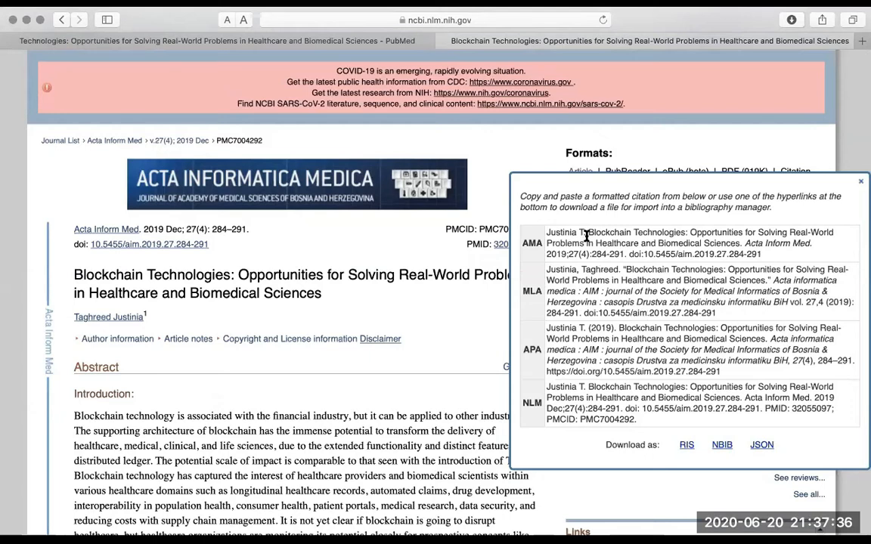
pyautogui.click(686, 446)
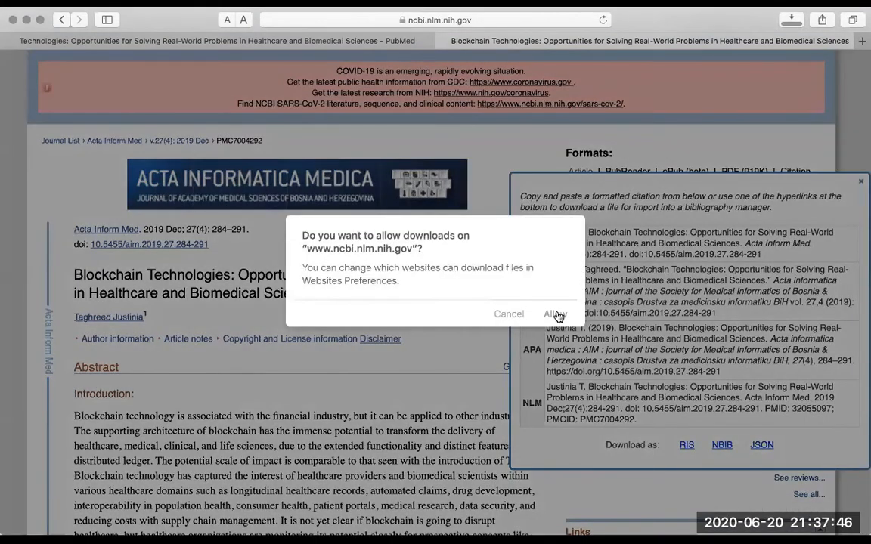
pyautogui.click(556, 313)
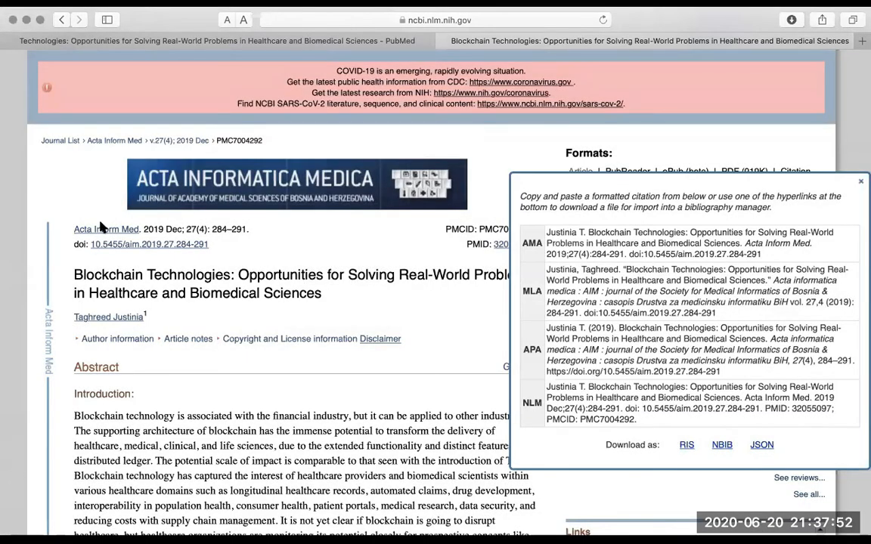
# Switch to EndNote, select the imported blockchain article among all references, and widen the reference list to show more of the titles
pyautogui.press('super+Tab')
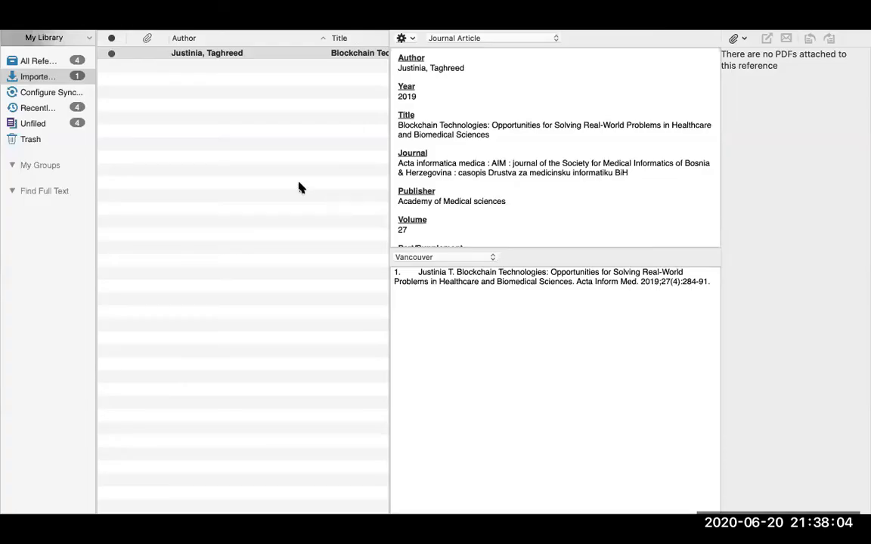
pyautogui.hscroll(1, 299, 188)
pyautogui.hscroll(-1, 299, 189)
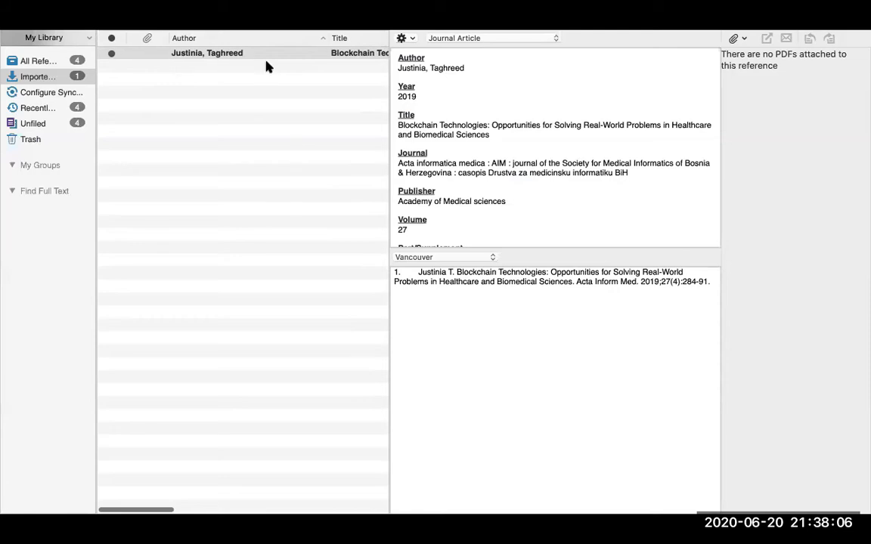
pyautogui.click(31, 74)
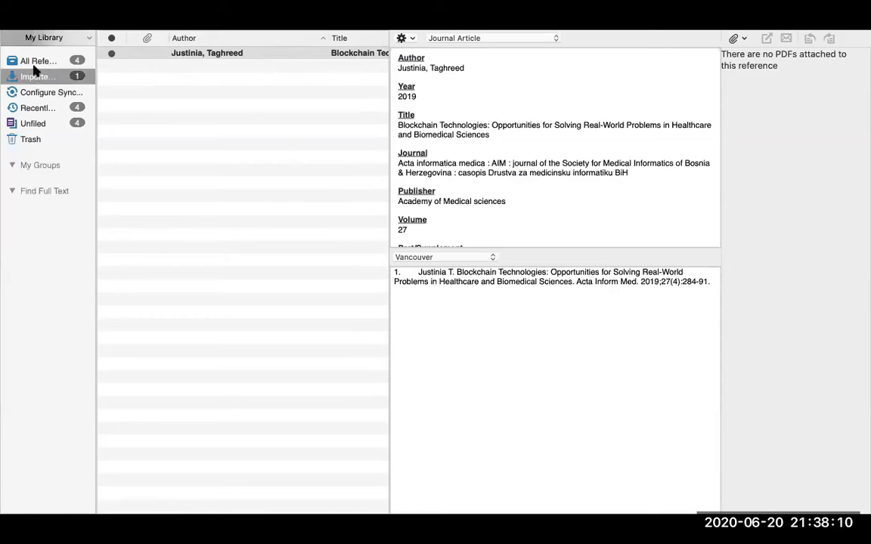
pyautogui.click(34, 66)
pyautogui.click(202, 67)
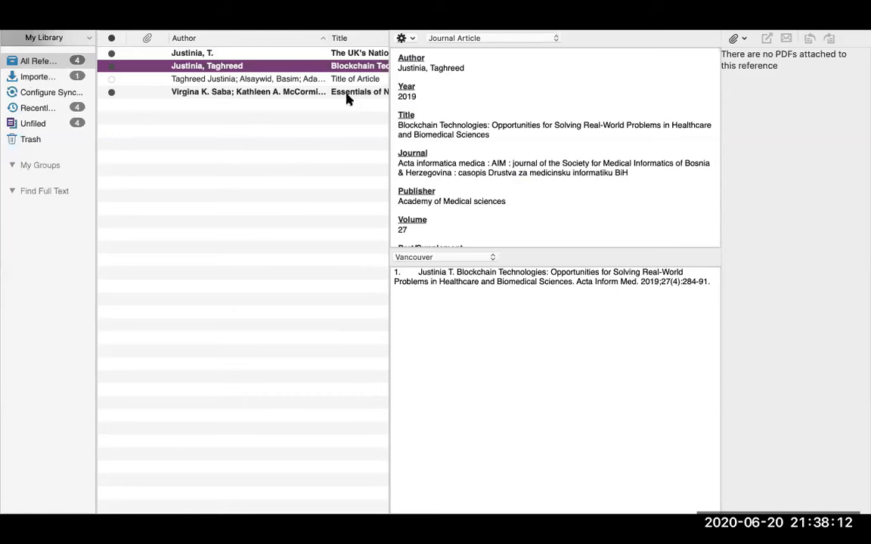
pyautogui.moveTo(389, 82); pyautogui.dragTo(439, 82)
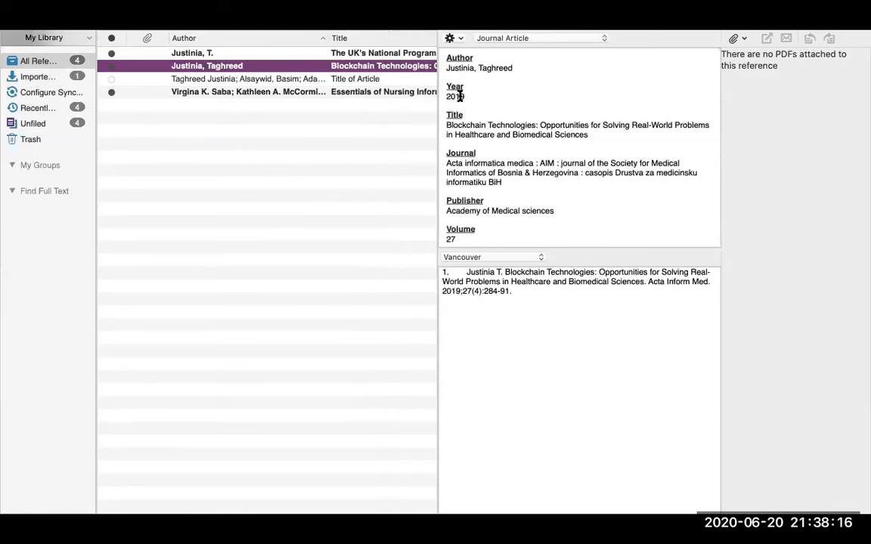
# Examine the fields of the blockchain article's record from journal to DOI, and deselect the reference
pyautogui.scroll(-5, 477, 83)
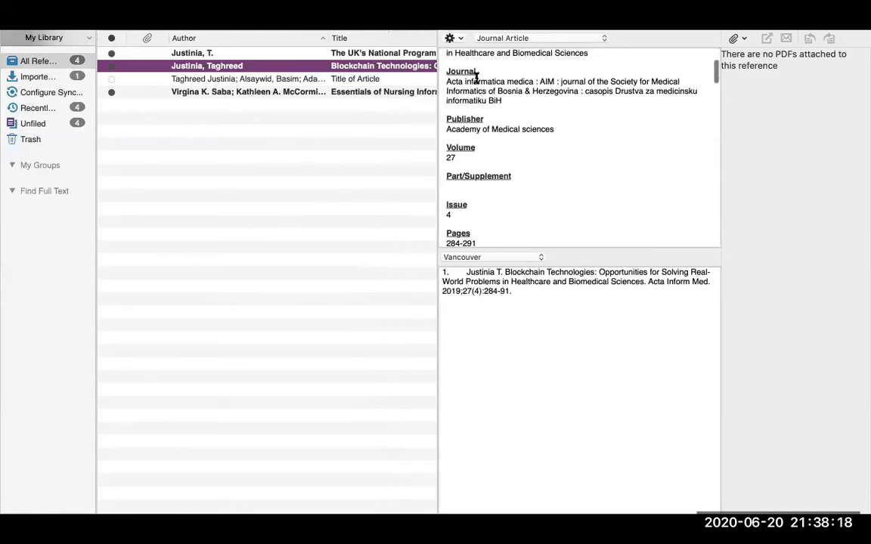
pyautogui.scroll(-8, 524, 92)
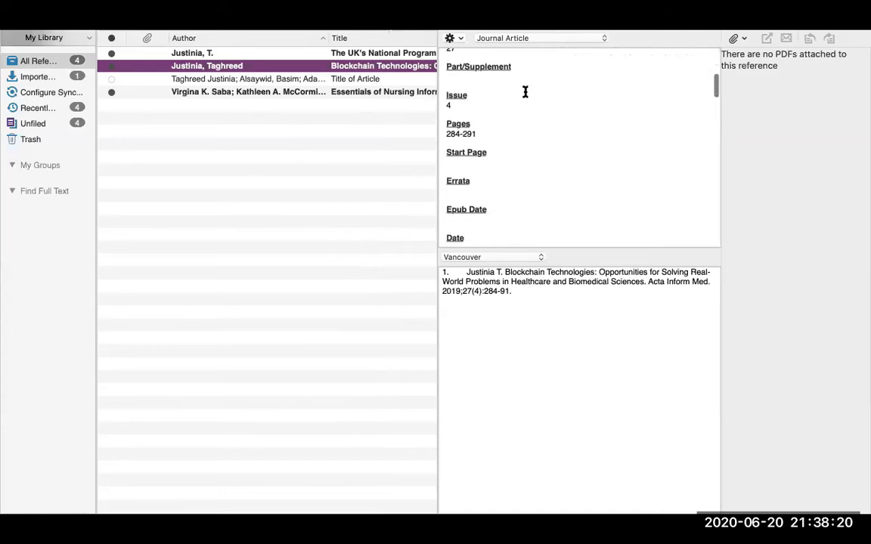
pyautogui.scroll(-12, 525, 92)
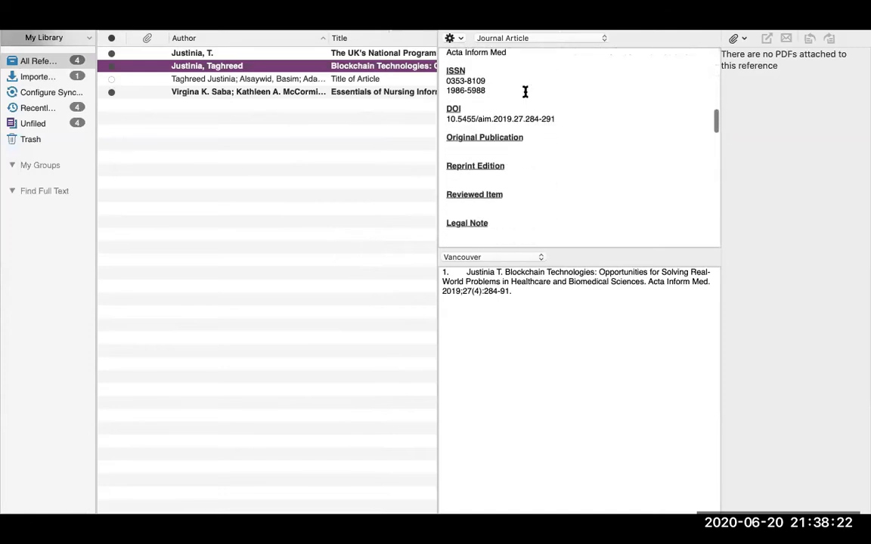
pyautogui.scroll(15, 524, 91)
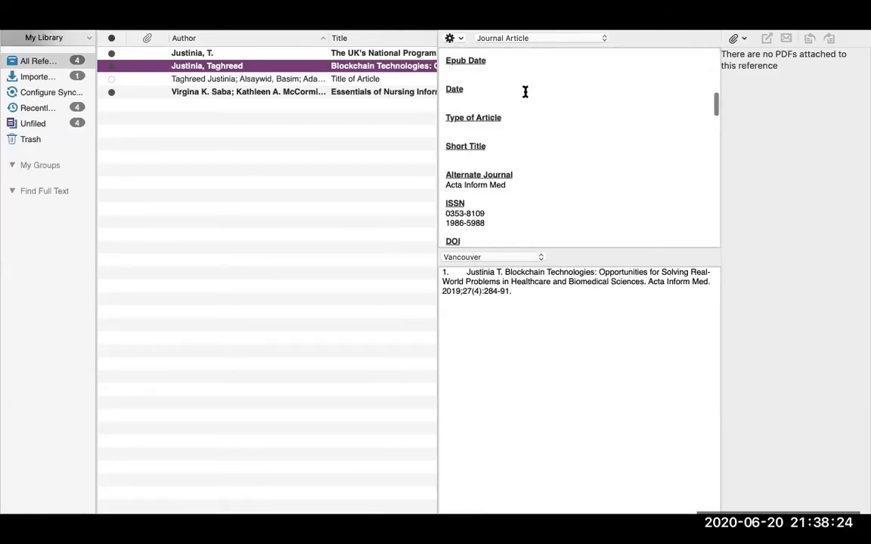
pyautogui.click(245, 137)
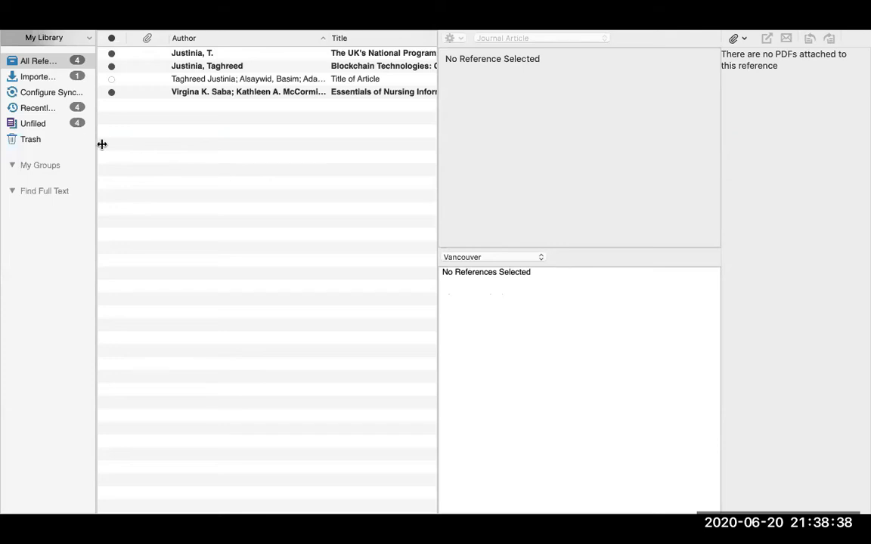
# Widen the groups pane to show full group names and switch the library to online search mode
pyautogui.moveTo(101, 144); pyautogui.dragTo(170, 144)
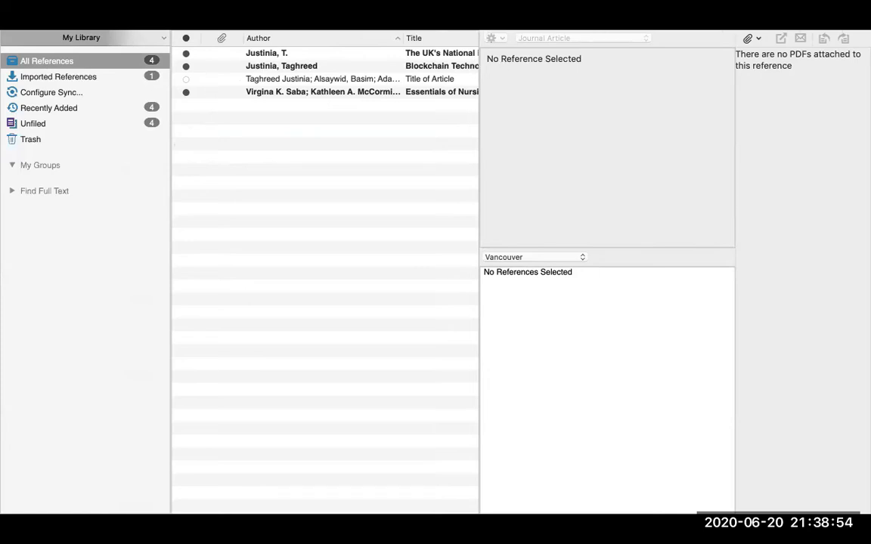
pyautogui.click(161, 161)
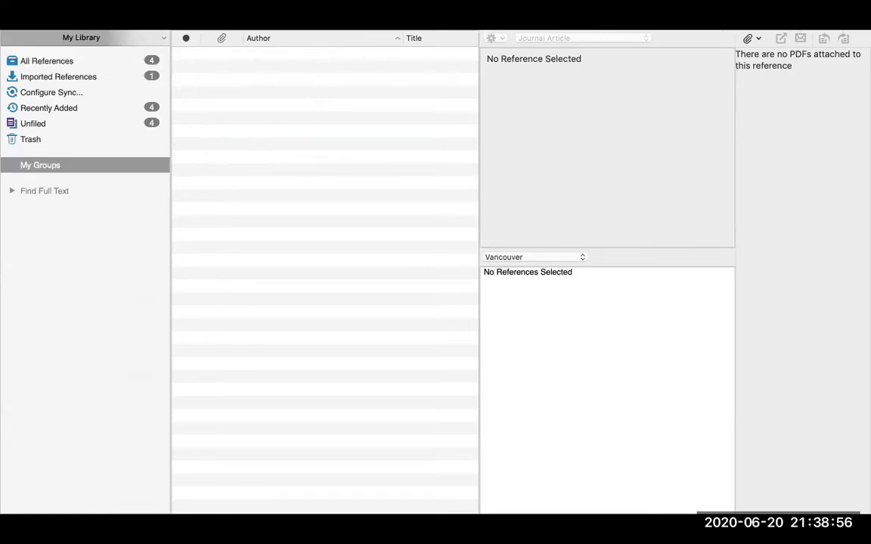
pyautogui.moveTo(162, 32)
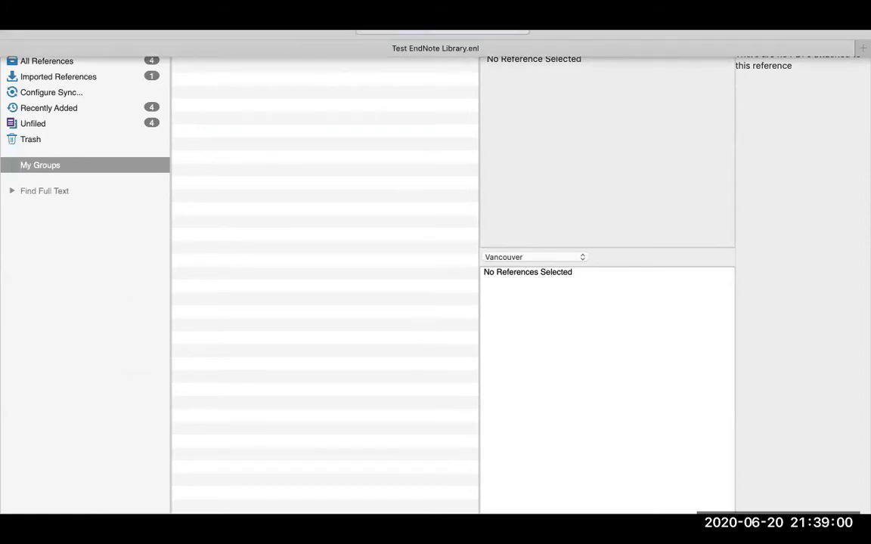
pyautogui.click(35, 20)
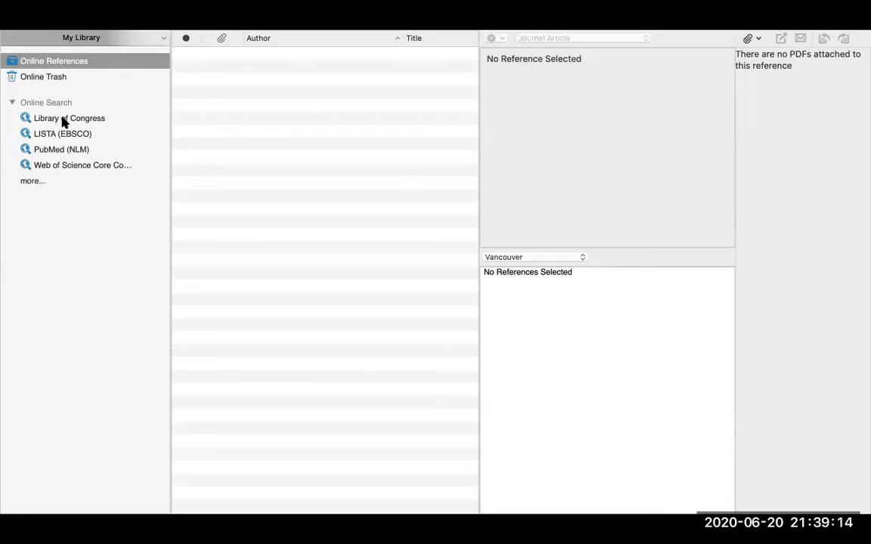
# Search PubMed (NLM) by the author's surname, retrieve all matching references, and look through them
pyautogui.click(51, 152)
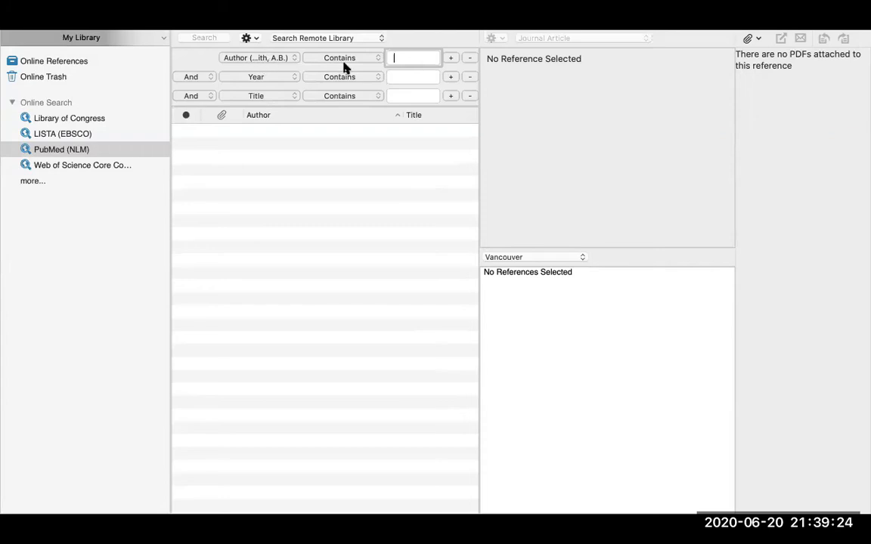
pyautogui.write('justinia')
pyautogui.moveTo(480, 84); pyautogui.dragTo(571, 83)
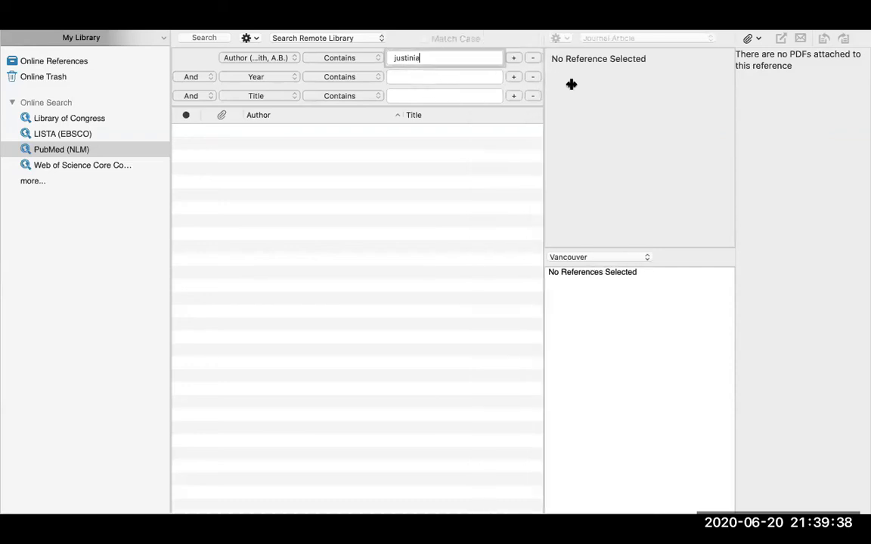
pyautogui.press('Return')
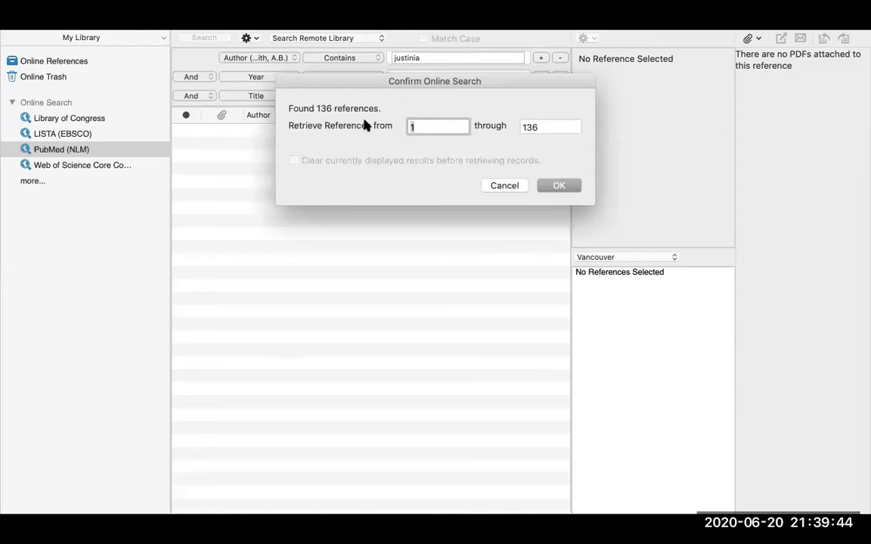
pyautogui.click(567, 187)
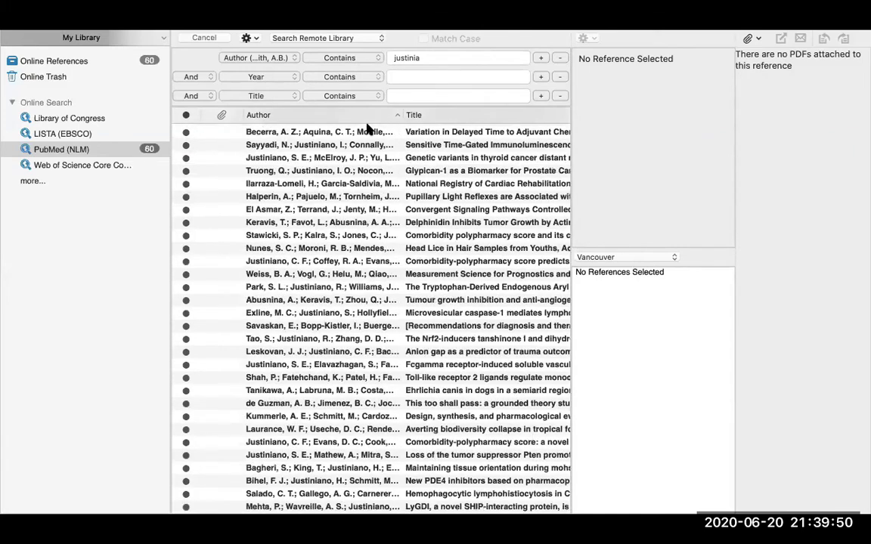
pyautogui.scroll(-20, 354, 171)
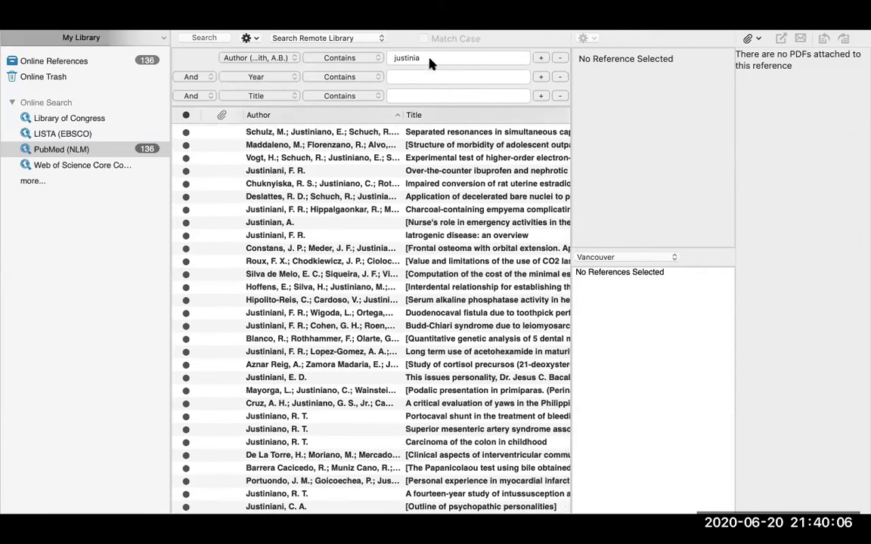
# Narrow the PubMed search to titles containing "blockchain", retrieve the matching reference in place of the displayed results, and select it
pyautogui.click(405, 95)
pyautogui.write('blockchain')
pyautogui.press('Return')
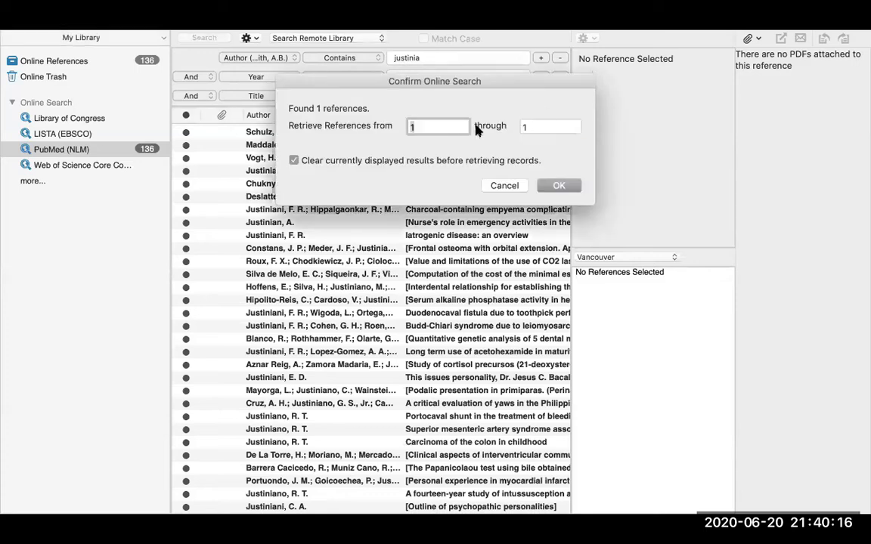
pyautogui.click(558, 186)
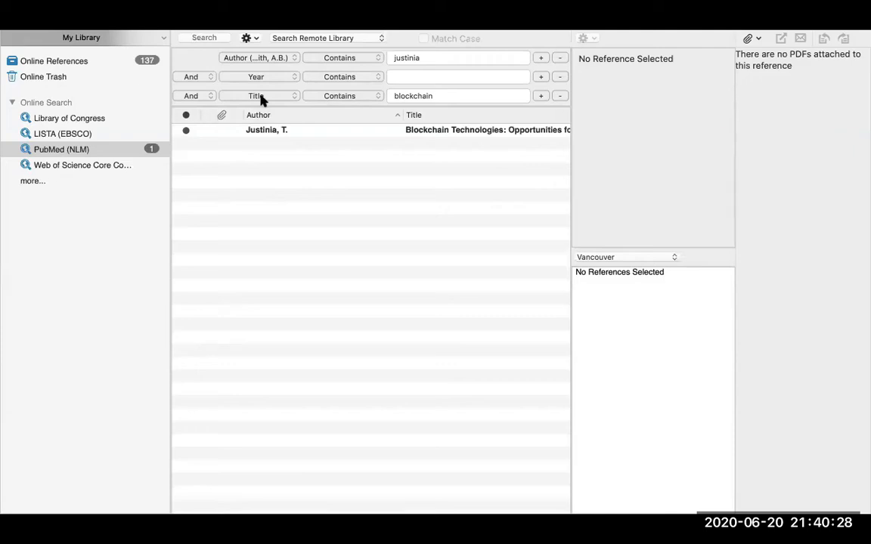
pyautogui.click(425, 131)
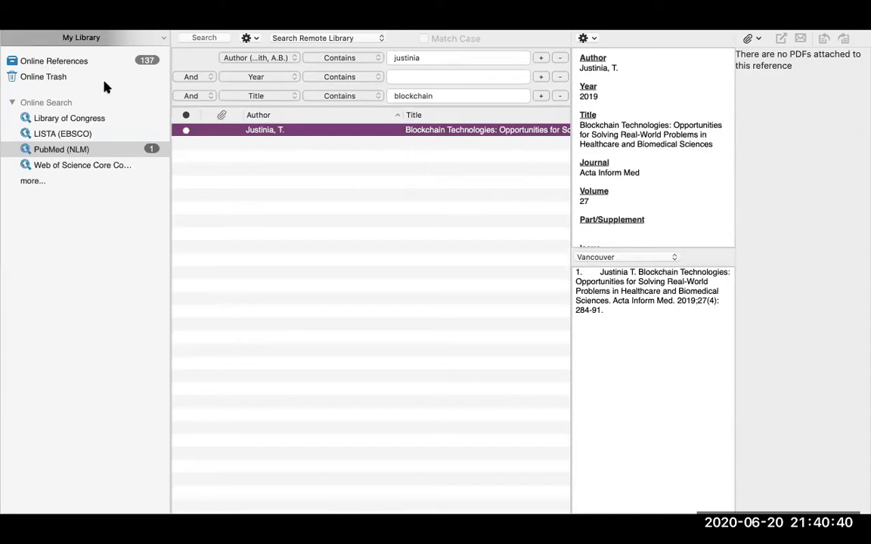
# Compare the PubMed (NLM) search results with the full list of online references
pyautogui.click(79, 151)
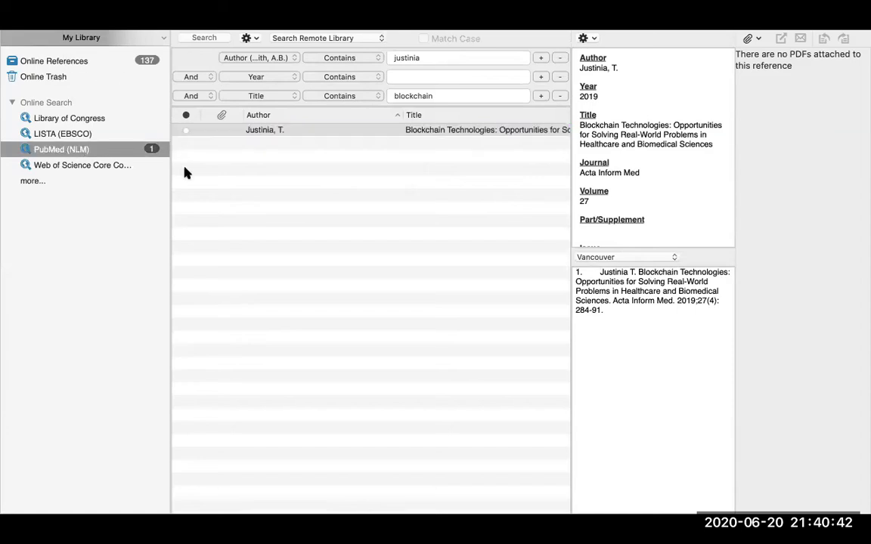
pyautogui.hscroll(1, 232, 138)
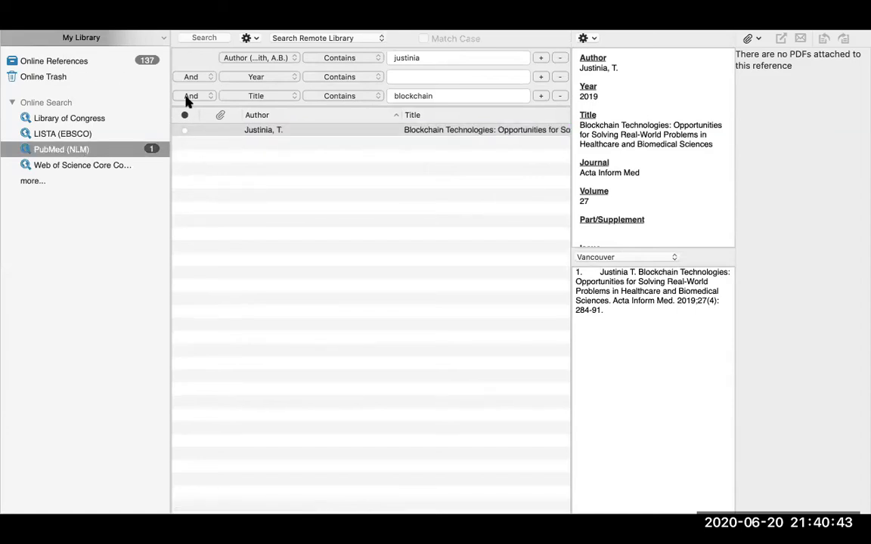
pyautogui.click(55, 64)
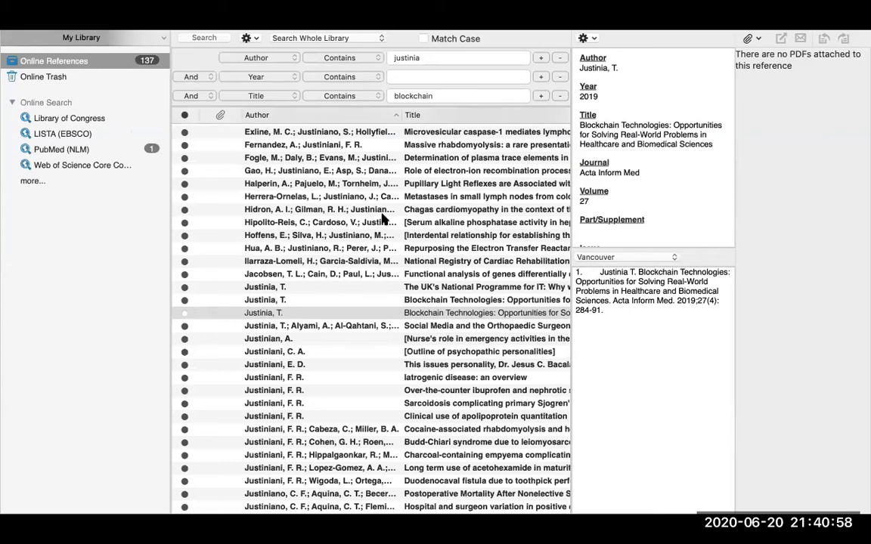
pyautogui.click(59, 150)
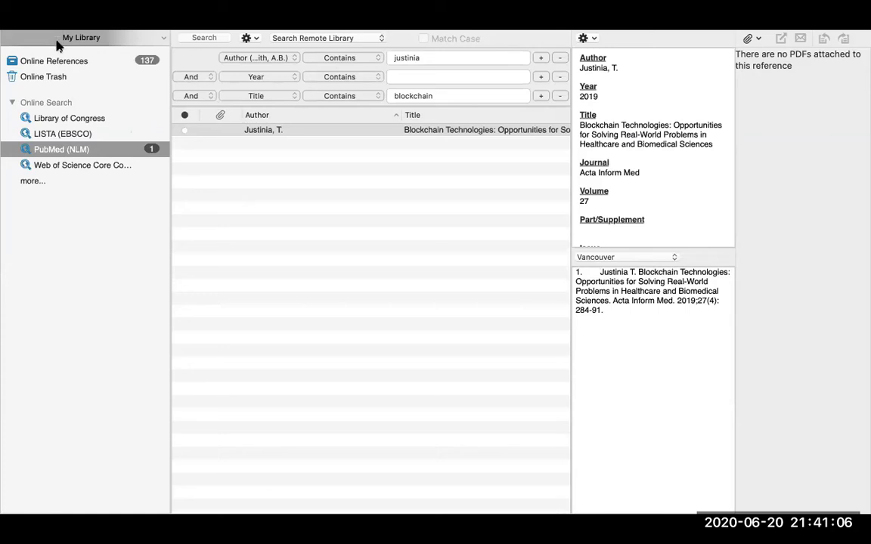
pyautogui.click(51, 61)
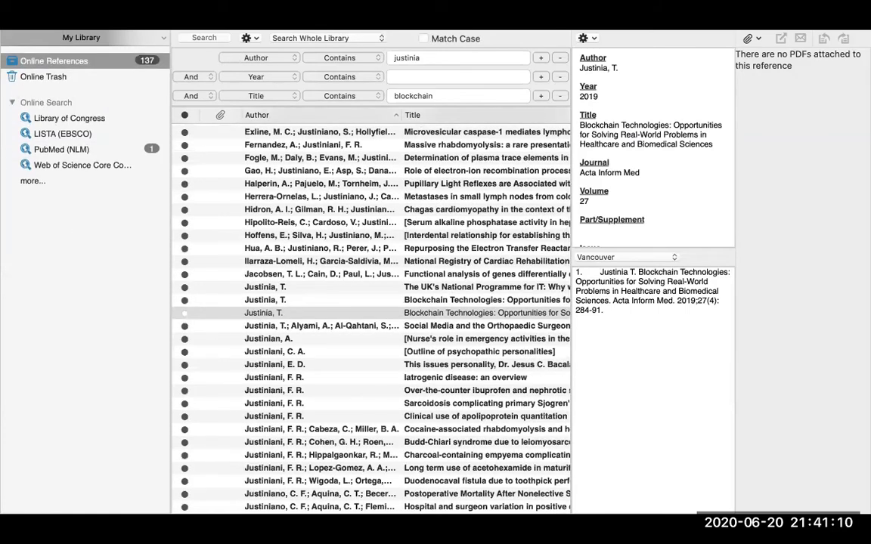
# Quit EndNote to end the online search session and reopen Test EndNote Library.enl
pyautogui.moveTo(16, 31)
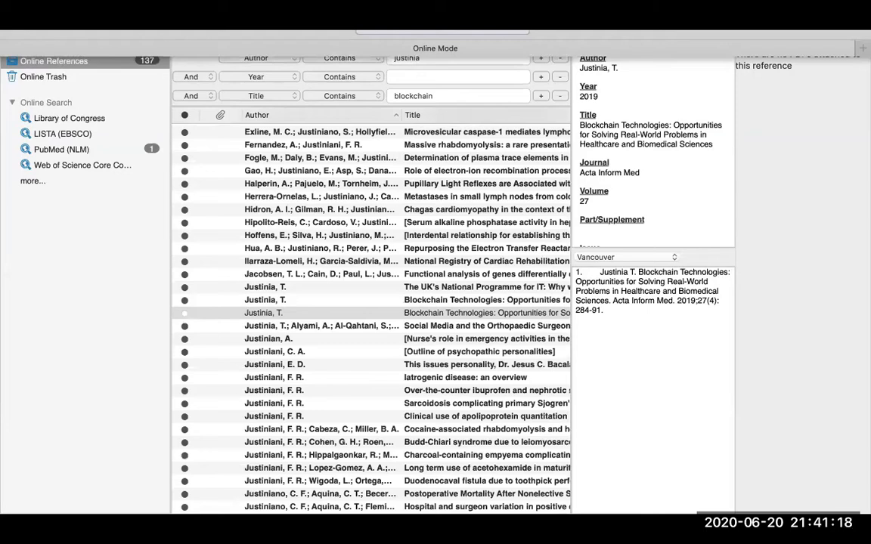
pyautogui.click(57, 4)
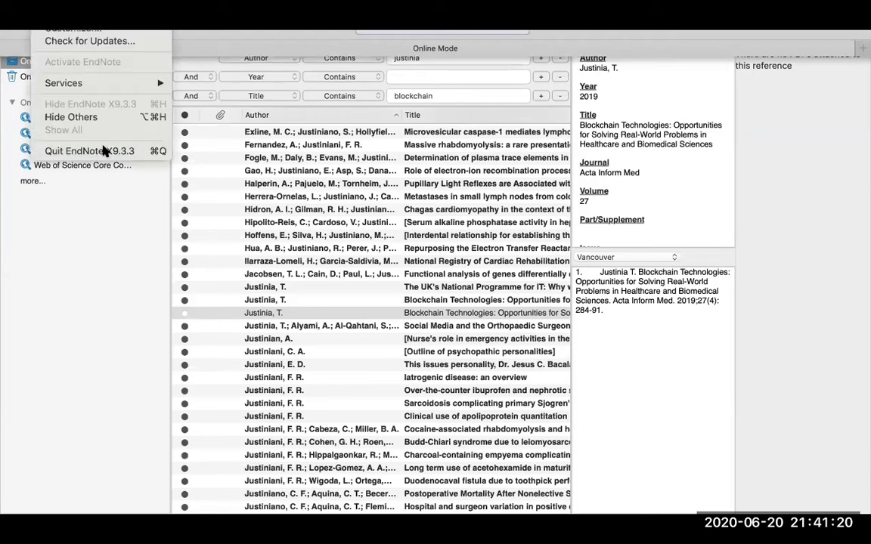
pyautogui.click(103, 151)
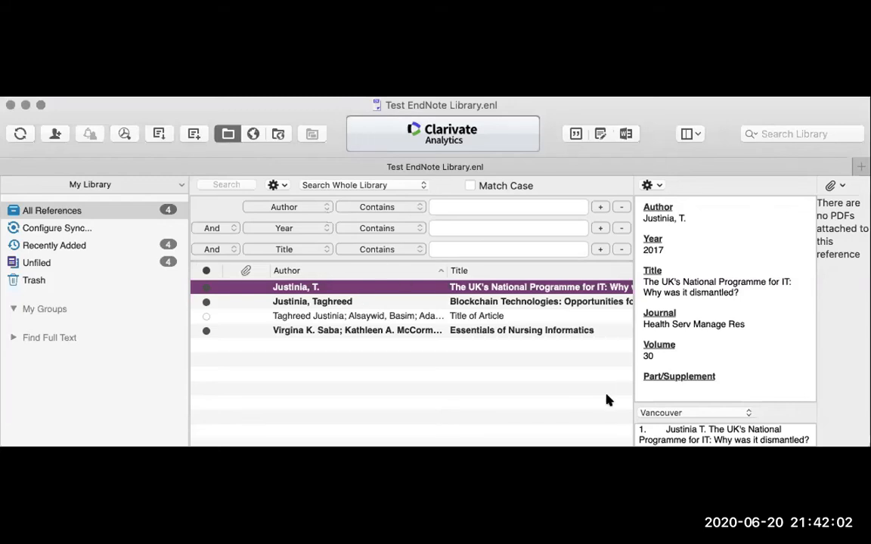
# Enlarge the library window so more of the reference details and citation preview are shown
pyautogui.click(616, 476)
pyautogui.click(309, 90)
pyautogui.moveTo(312, 127)
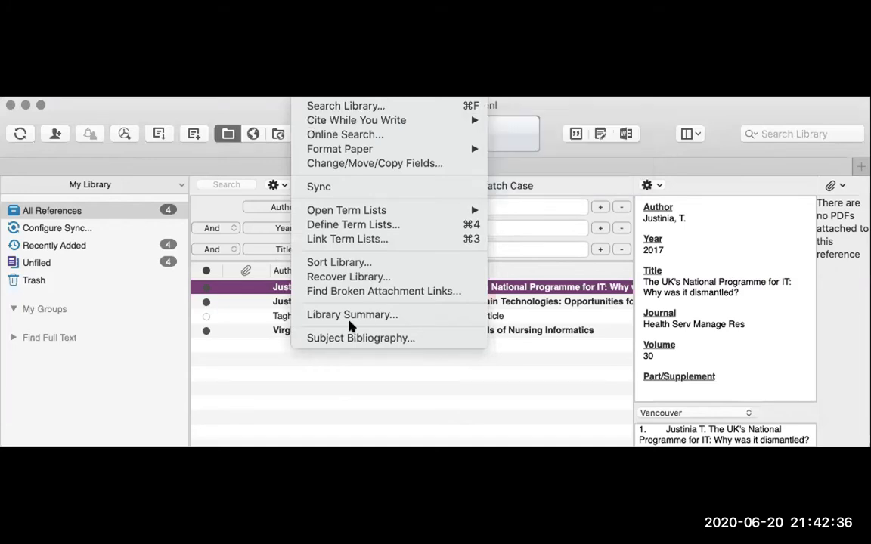
pyautogui.click(301, 390)
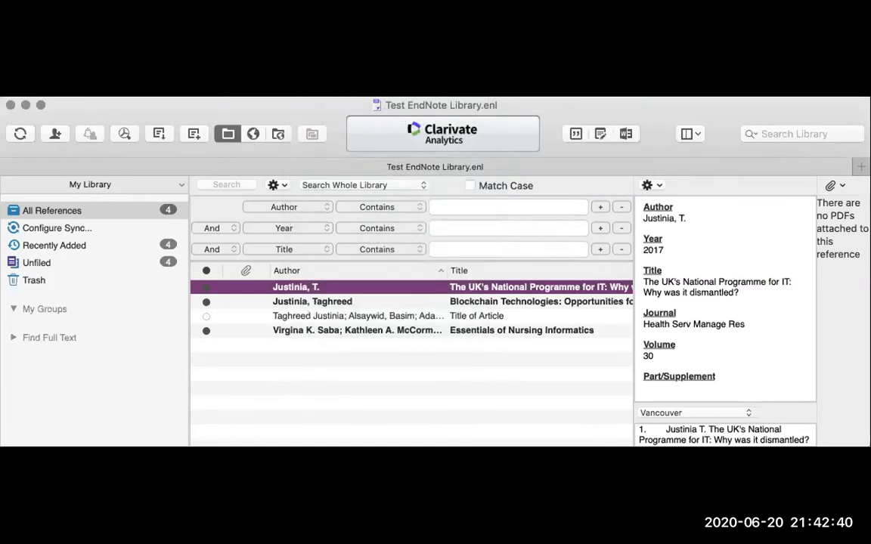
pyautogui.moveTo(869, 445); pyautogui.dragTo(868, 495)
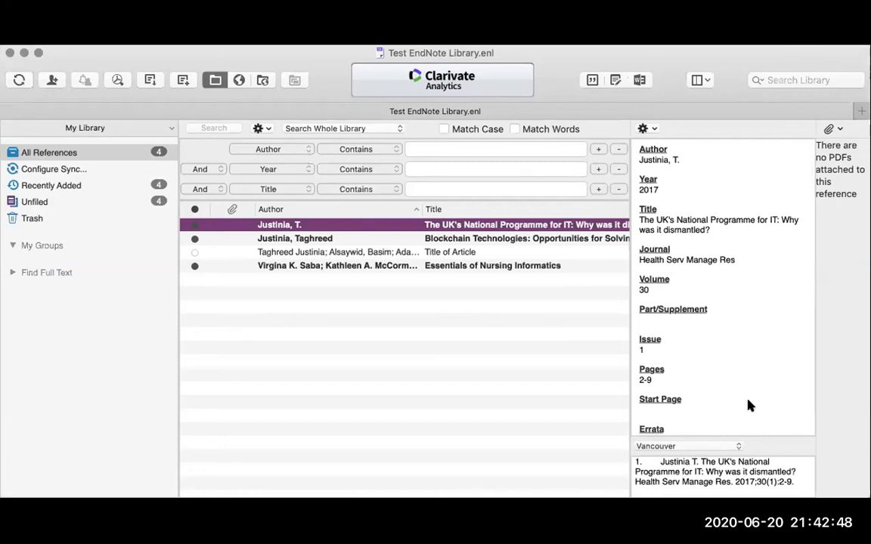
# Select the blockchain article and review the available Cite While You Write commands
pyautogui.click(293, 37)
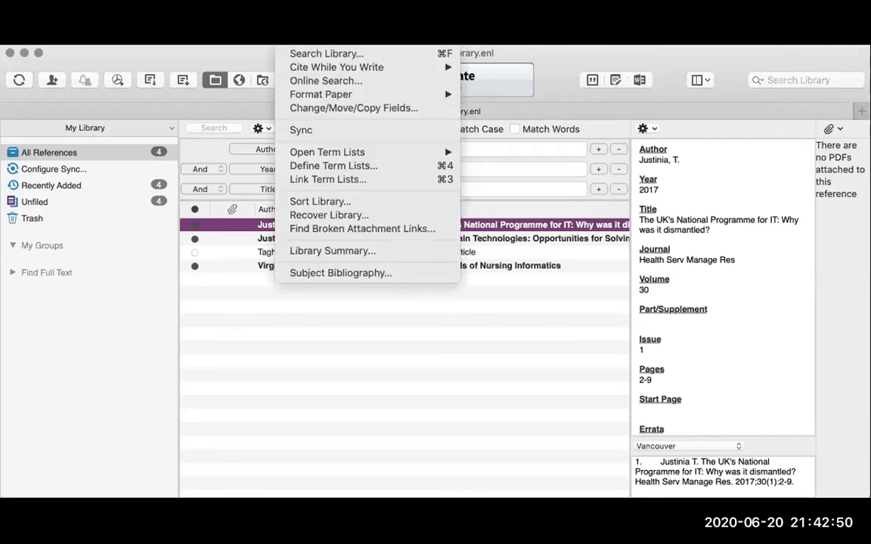
pyautogui.moveTo(308, 67)
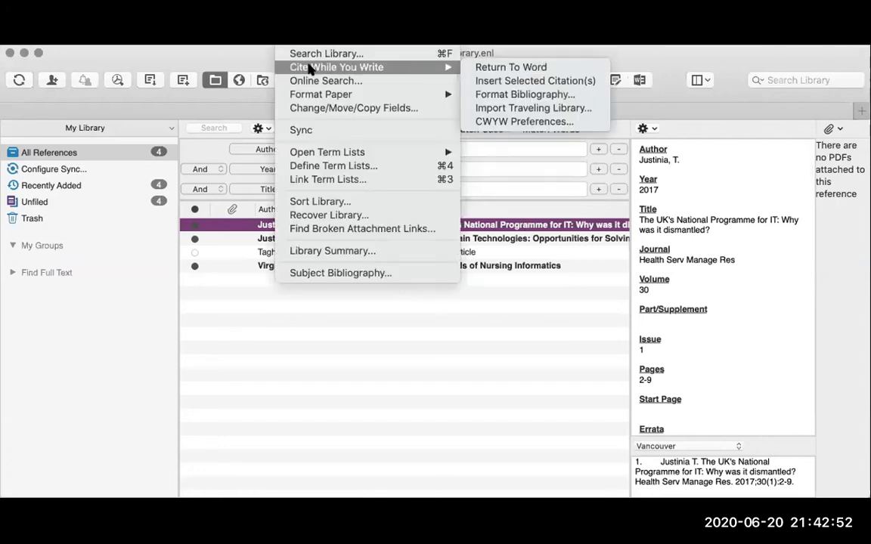
pyautogui.click(506, 344)
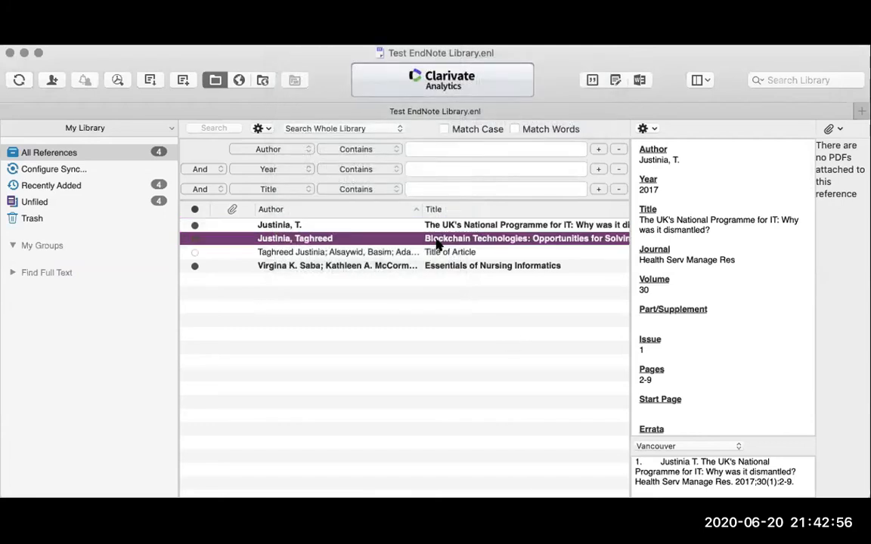
pyautogui.click(436, 239)
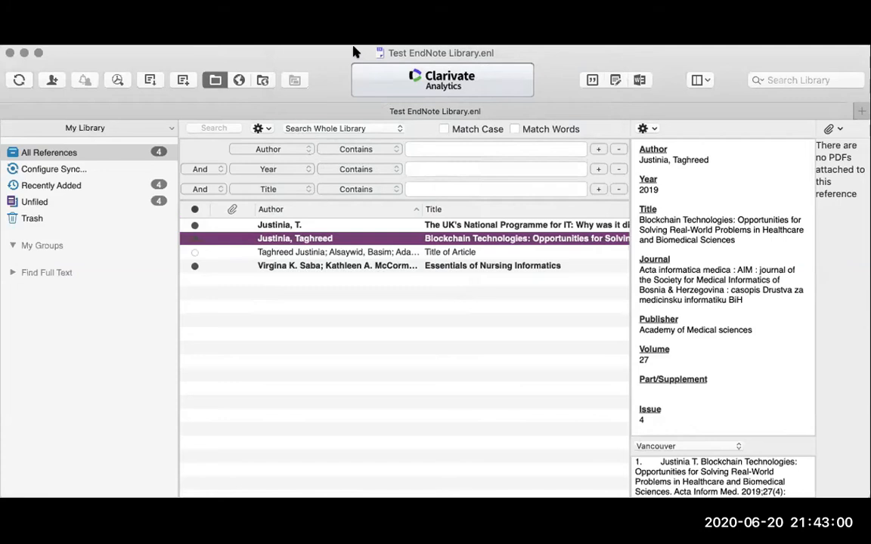
pyautogui.click(302, 37)
pyautogui.moveTo(314, 69)
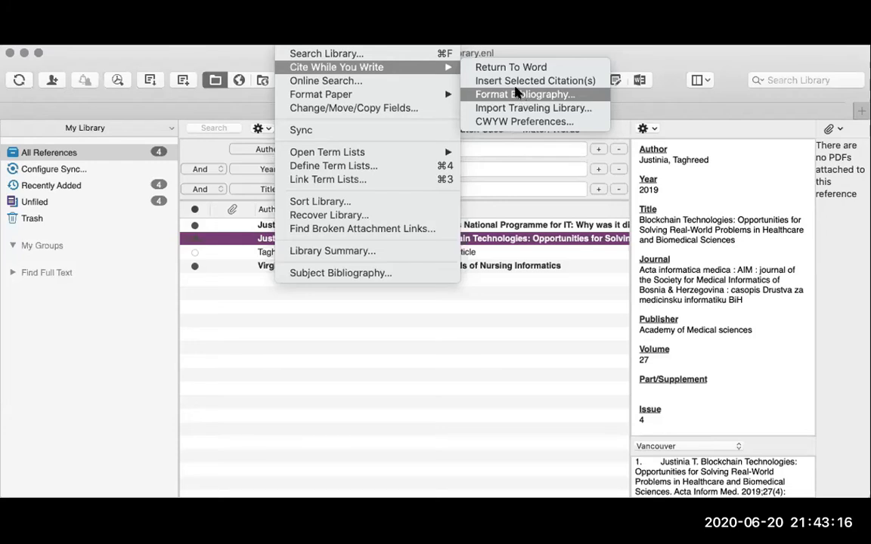
pyautogui.click(330, 342)
# Open the recently used library Bibliography Apr 2015-Converted.enl alongside the test library
pyautogui.click(120, 37)
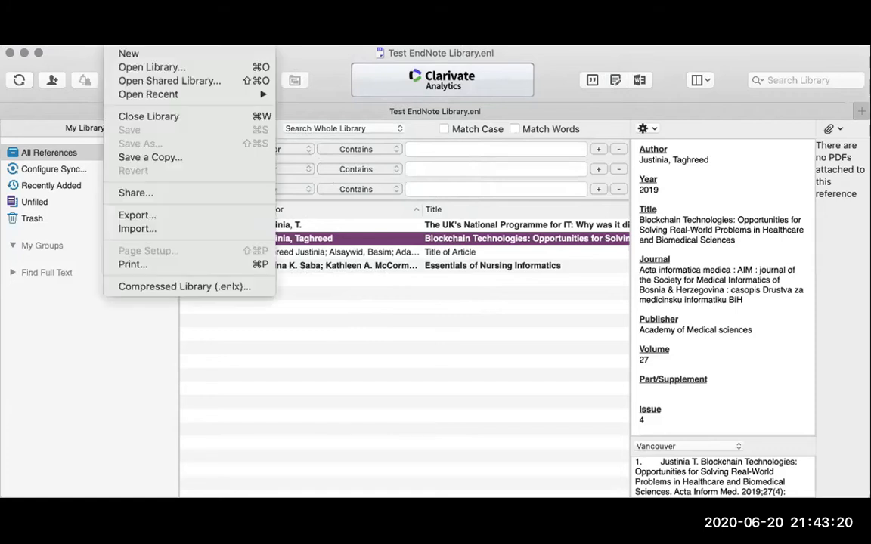
pyautogui.click(431, 349)
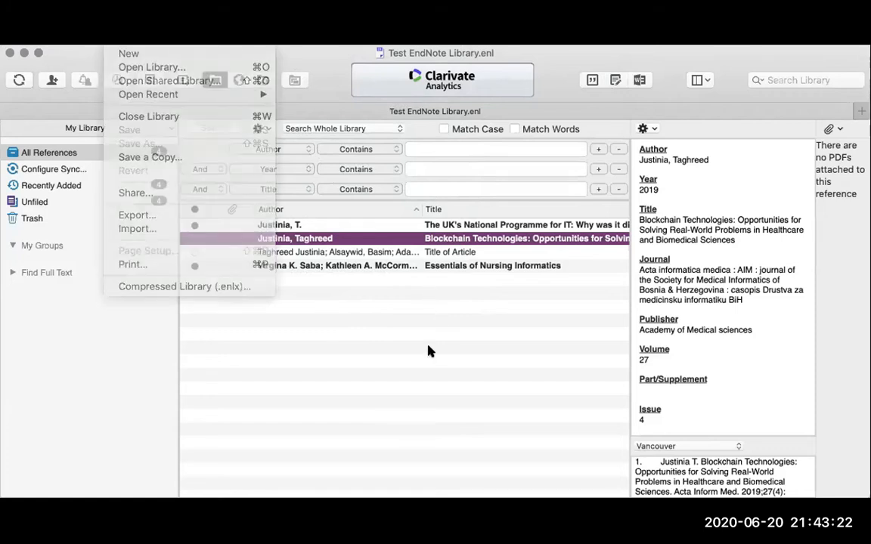
pyautogui.click(124, 37)
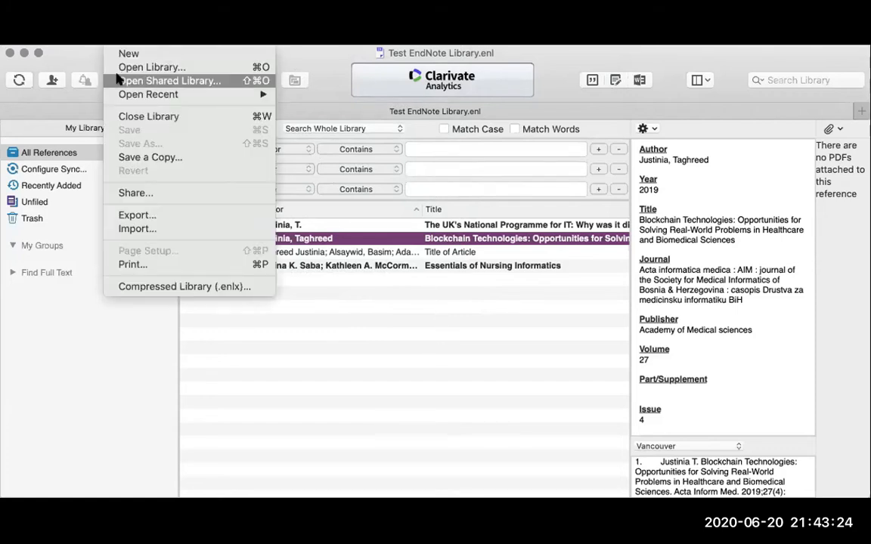
pyautogui.moveTo(169, 91)
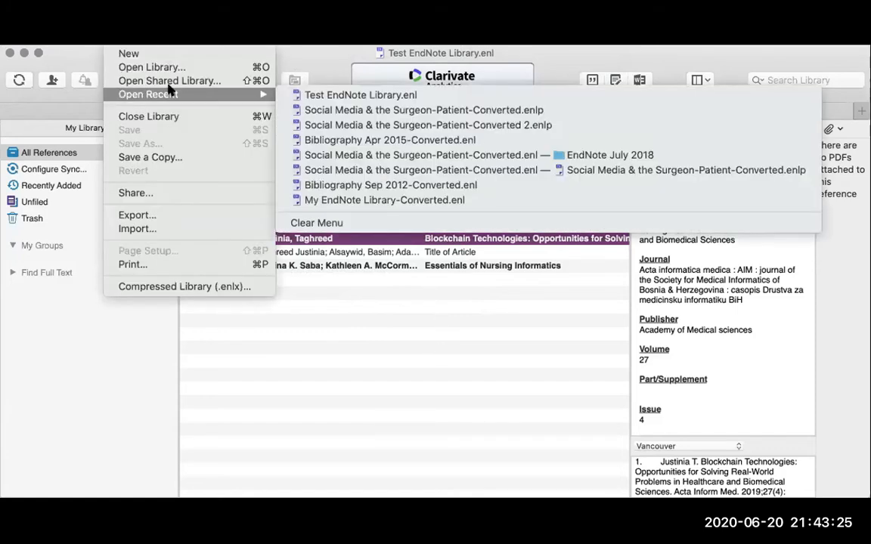
pyautogui.click(417, 141)
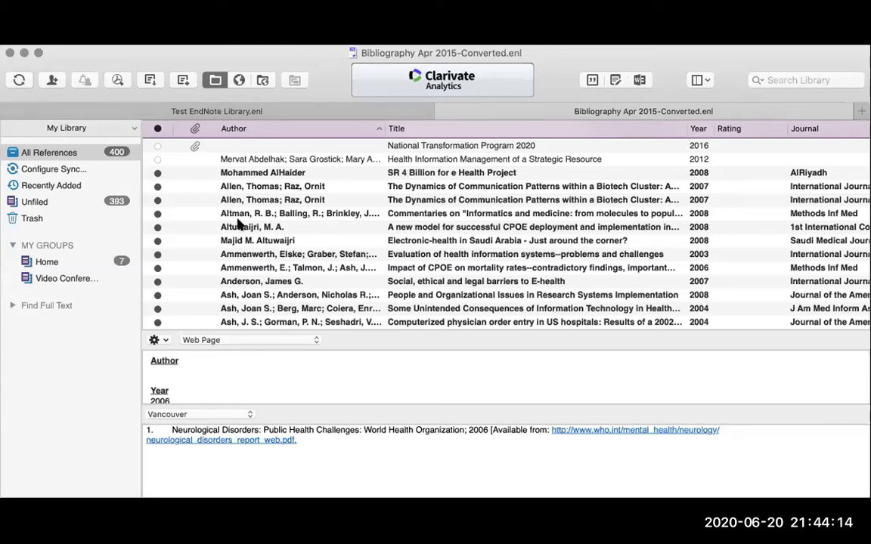
# Look through the references and columns of the Bibliography Apr 2015-Converted.enl library and review the Cite While You Write commands
pyautogui.scroll(-2, 319, 225)
pyautogui.scroll(-10, 319, 225)
pyautogui.scroll(12, 319, 224)
pyautogui.hscroll(2, 319, 225)
pyautogui.scroll(-2, 320, 224)
pyautogui.hscroll(-2, 320, 224)
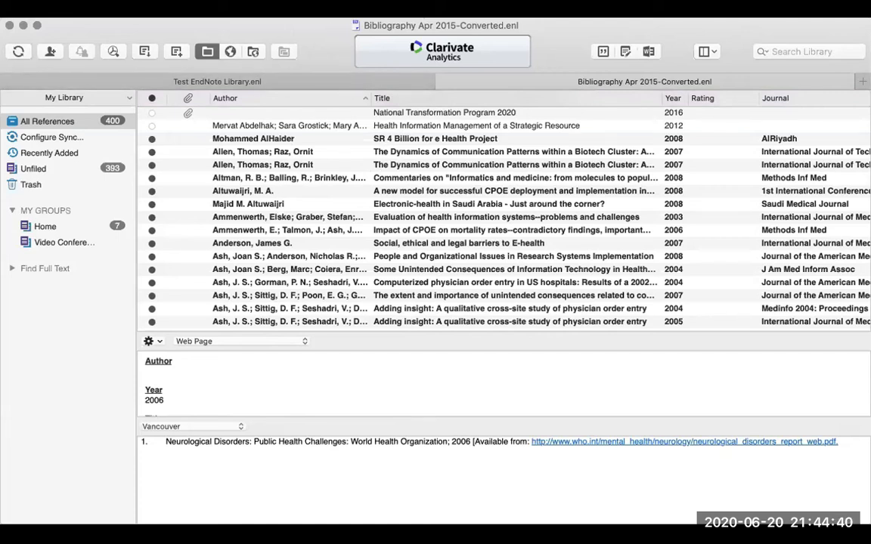
pyautogui.click(281, 9)
pyautogui.moveTo(292, 40)
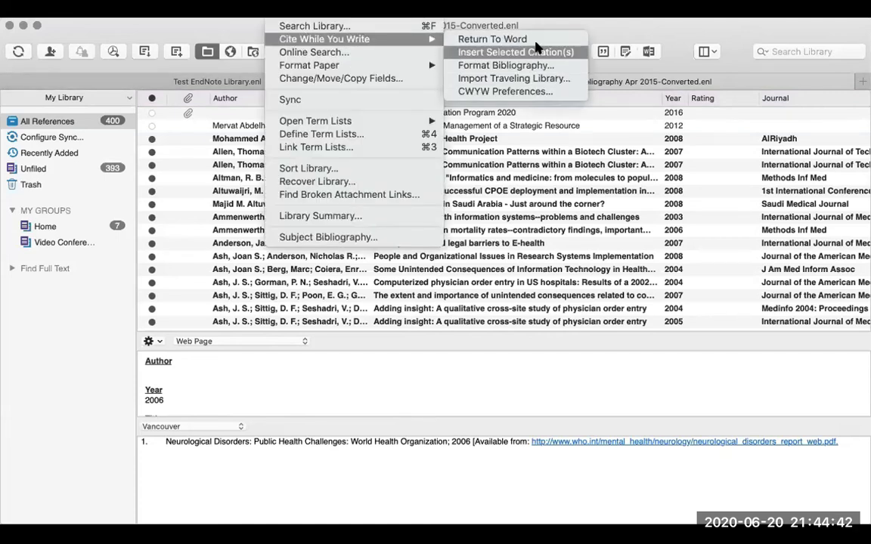
pyautogui.click(454, 396)
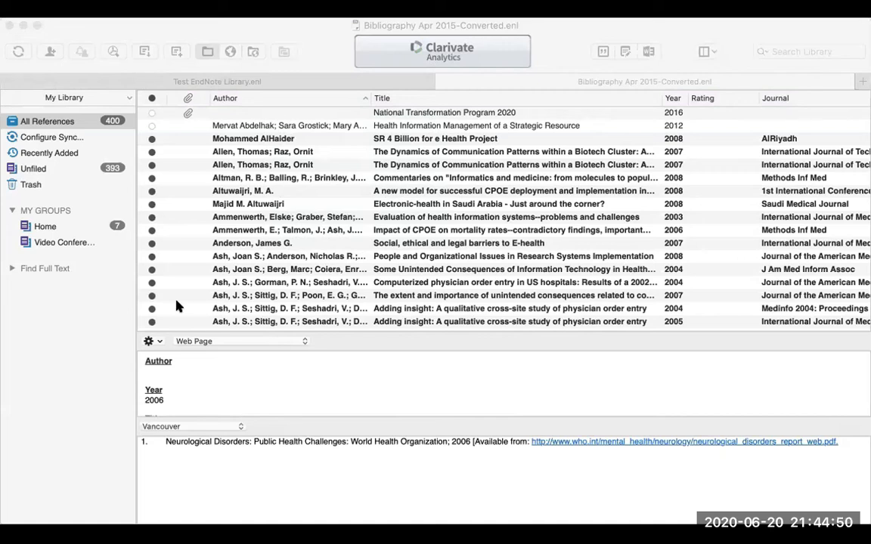
# Switch to the blank Word document and write "This is our article." and "I want to enter references here." as two paragraphs
pyautogui.press('super+Tab')
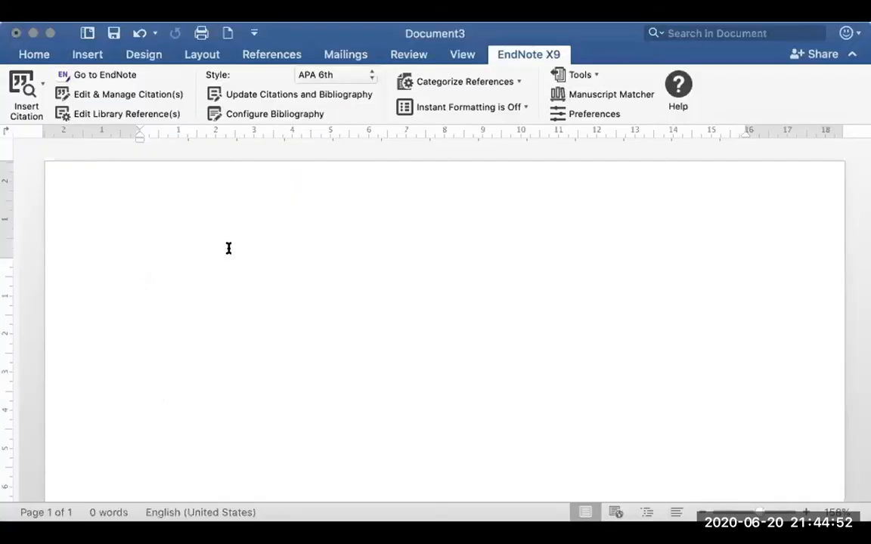
pyautogui.write('This is ')
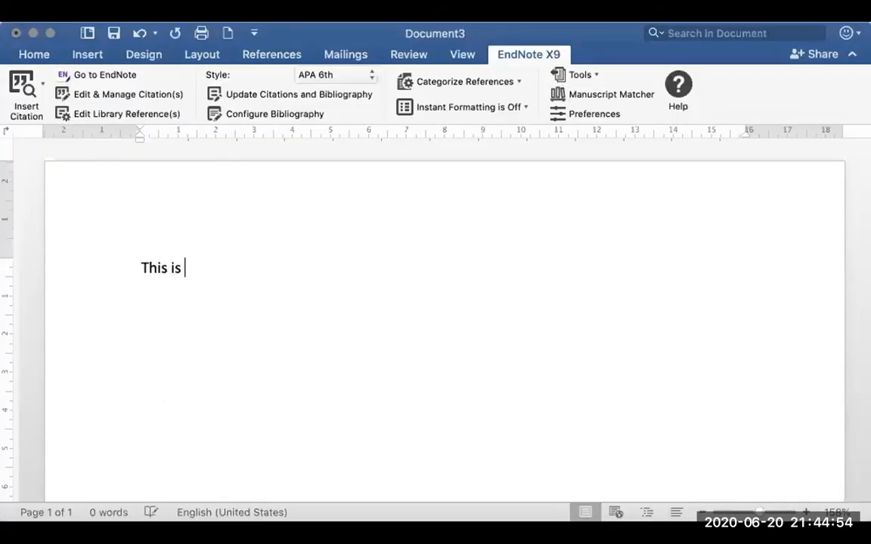
pyautogui.write('our article.')
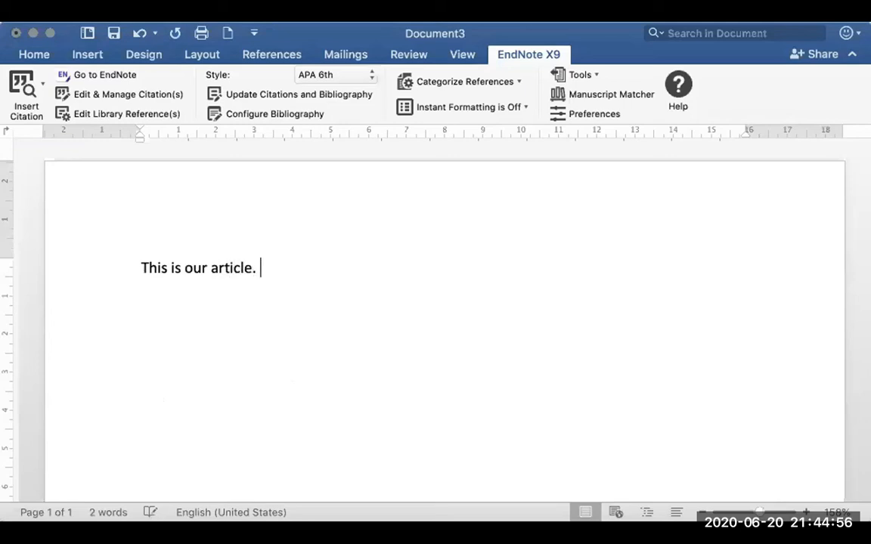
pyautogui.press('Return')
pyautogui.write('I want t')
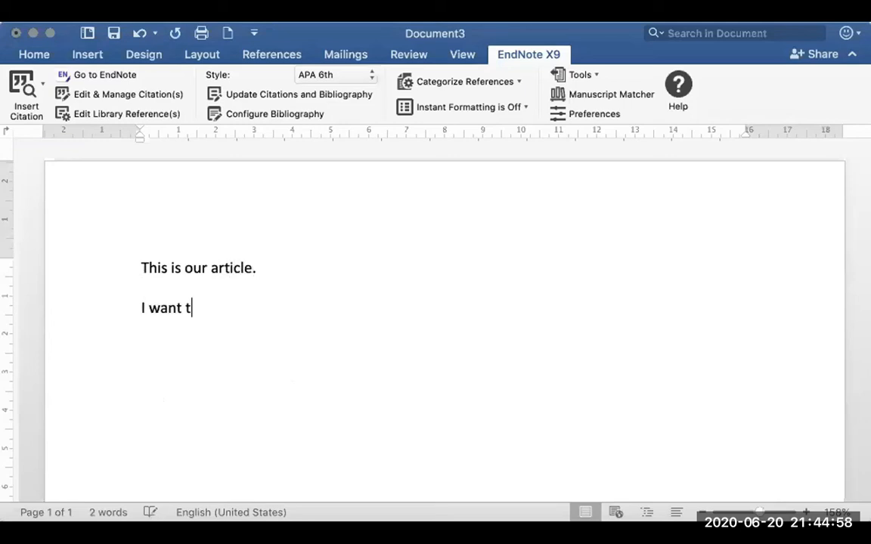
pyautogui.write('o enter ')
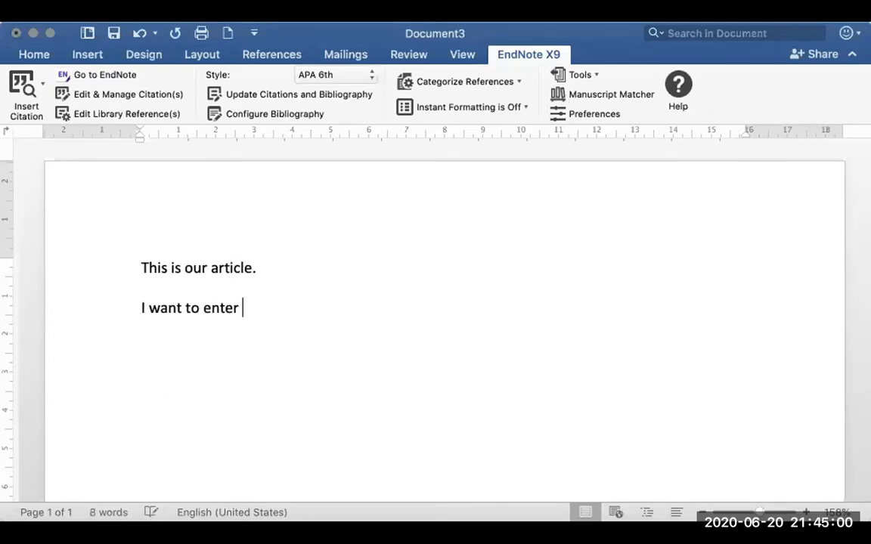
pyautogui.write('references here.')
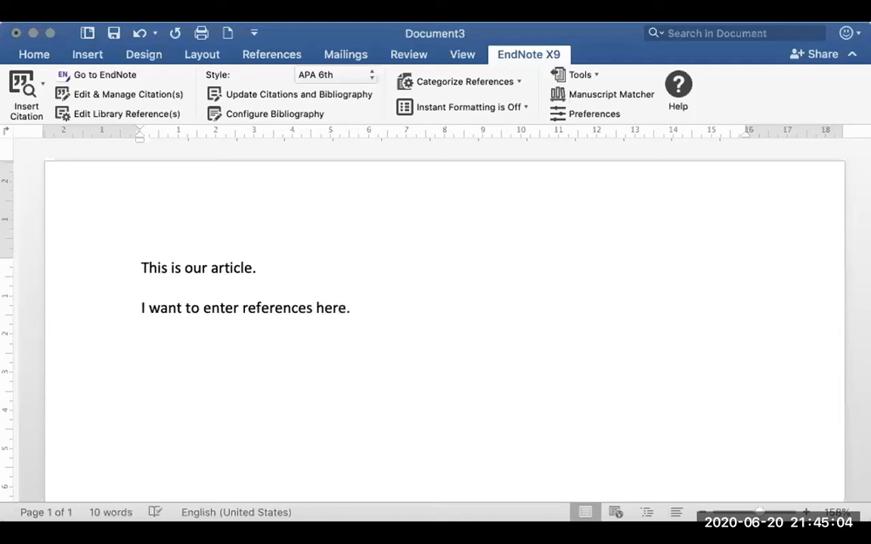
pyautogui.press('Return')
pyautogui.click(88, 54)
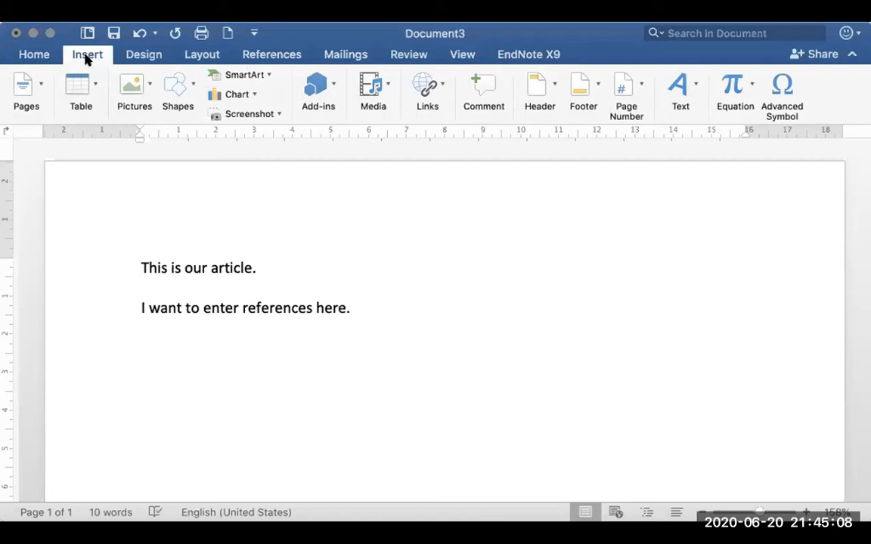
pyautogui.click(34, 55)
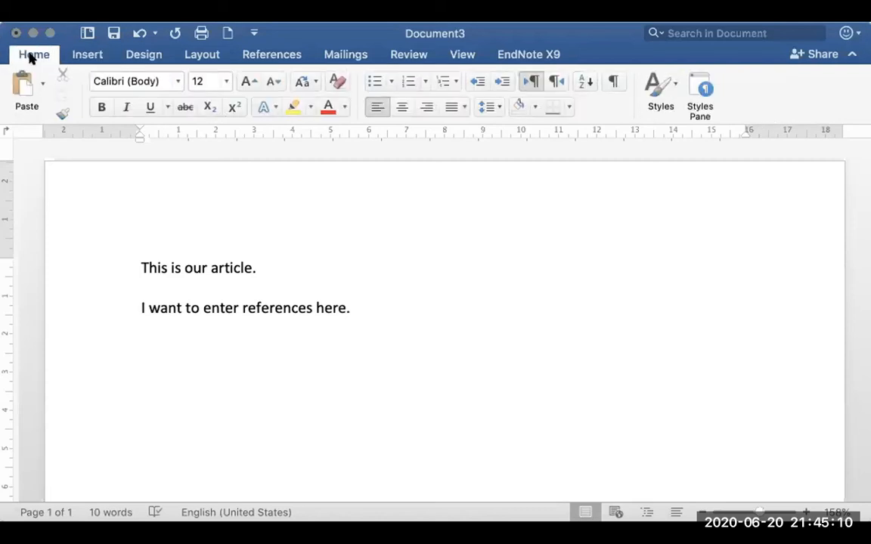
# Insert a page break below the second paragraph and write the heading "References" on the new page, followed by blank lines
pyautogui.click(90, 55)
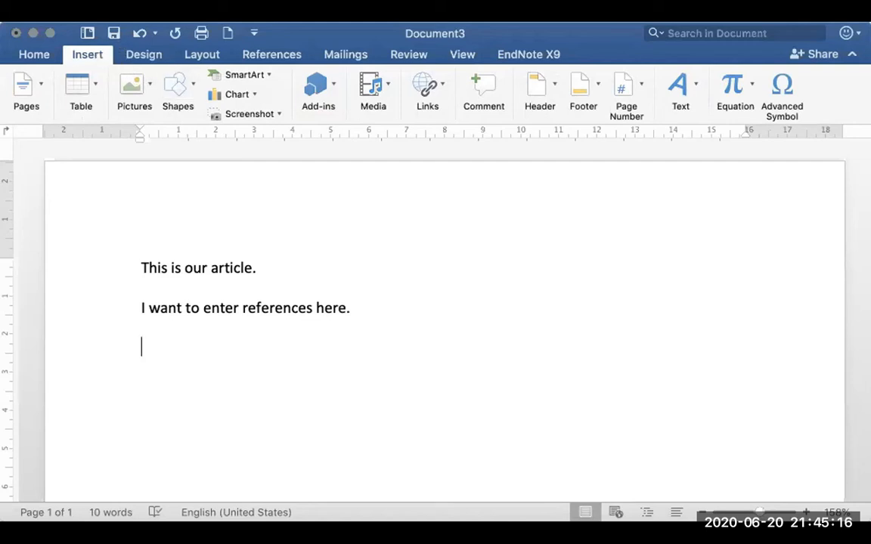
pyautogui.click(216, 14)
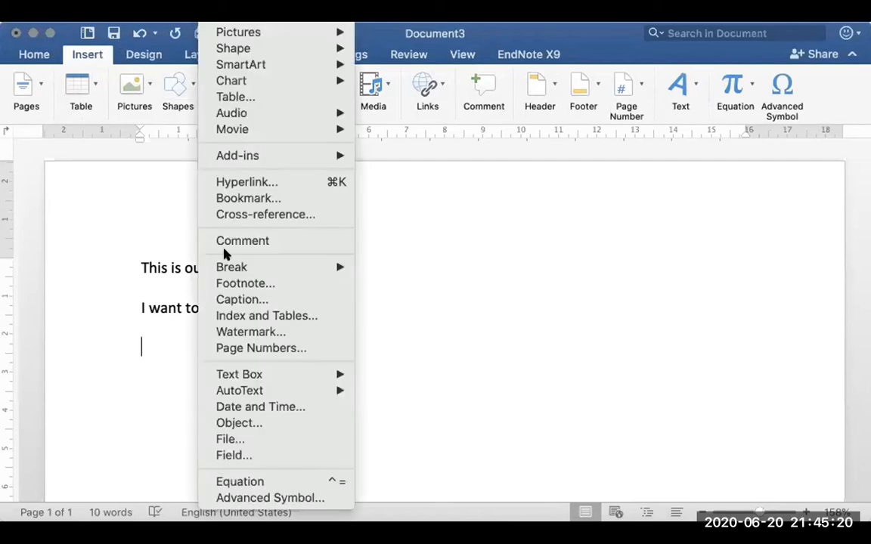
pyautogui.moveTo(338, 267)
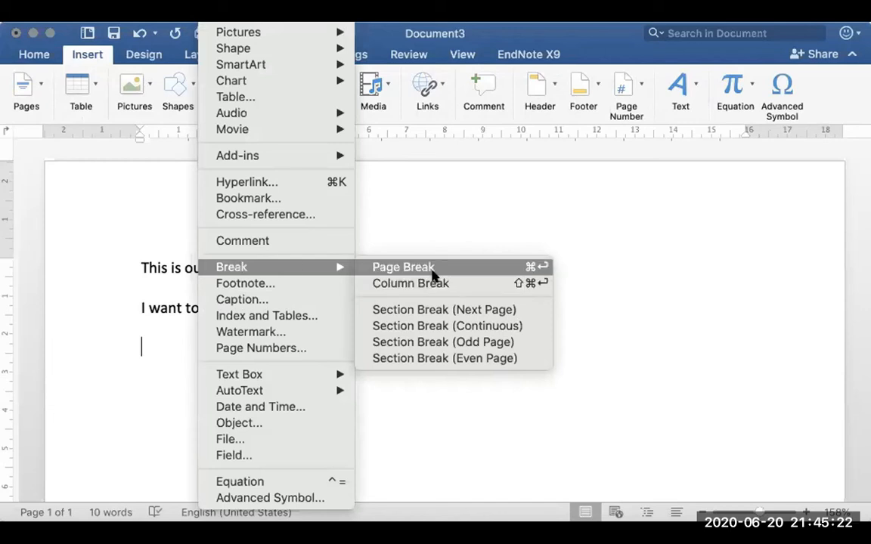
pyautogui.click(433, 272)
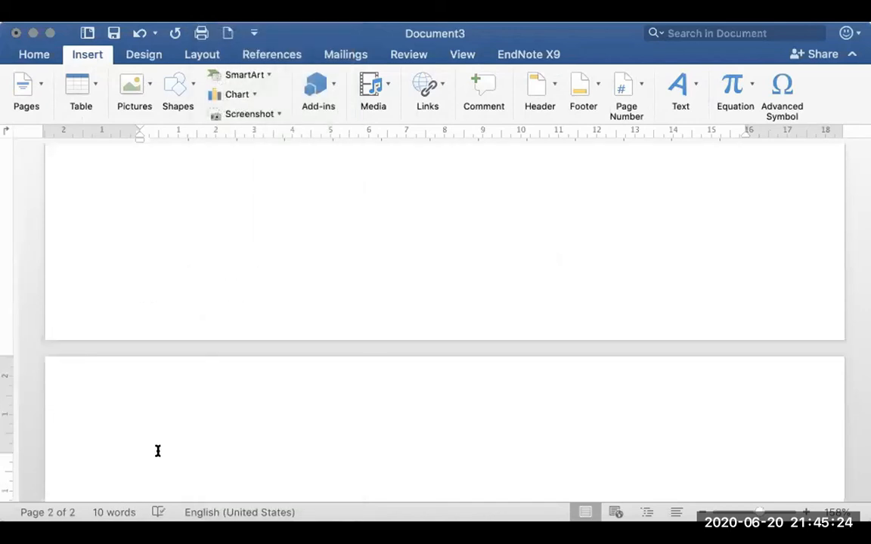
pyautogui.write('Referenc')
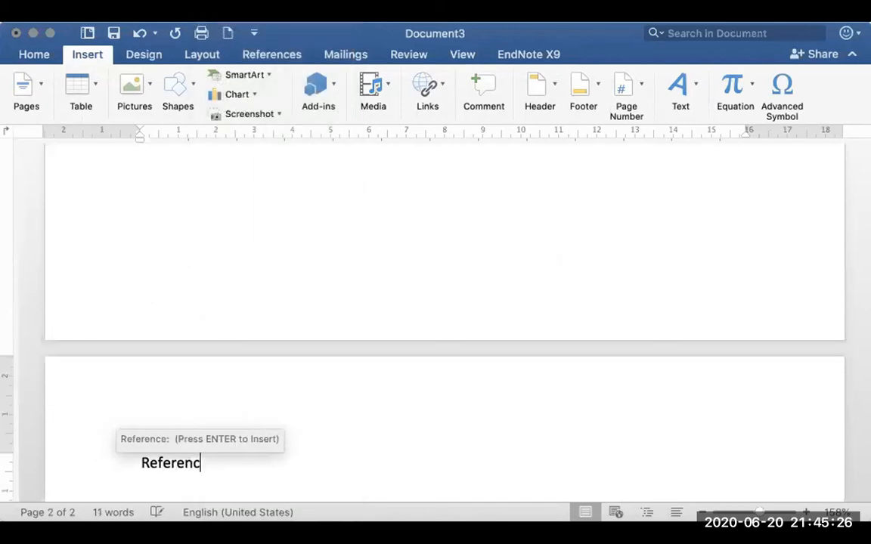
pyautogui.write('es')
pyautogui.press('Return')
pyautogui.press('Return')
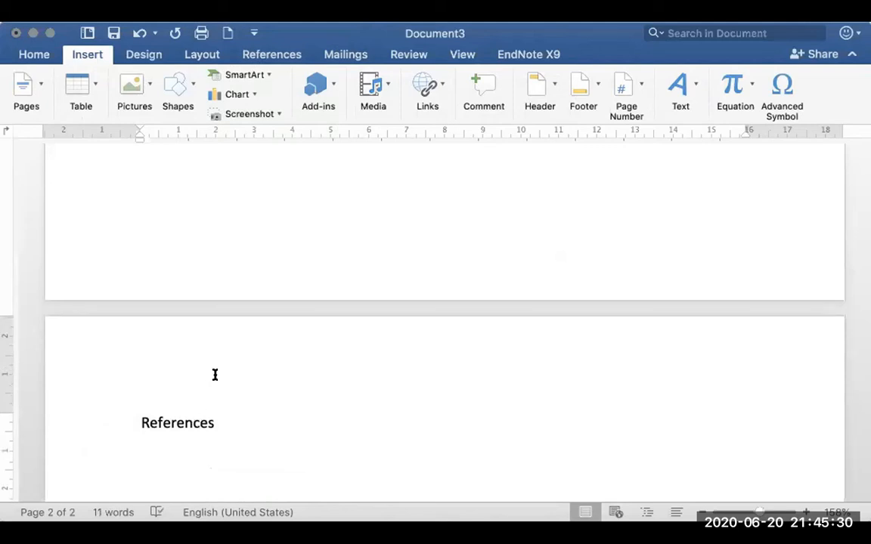
# Append "This is my first reference" after the sentence "I want to enter references here." on the first page
pyautogui.scroll(5, 235, 222)
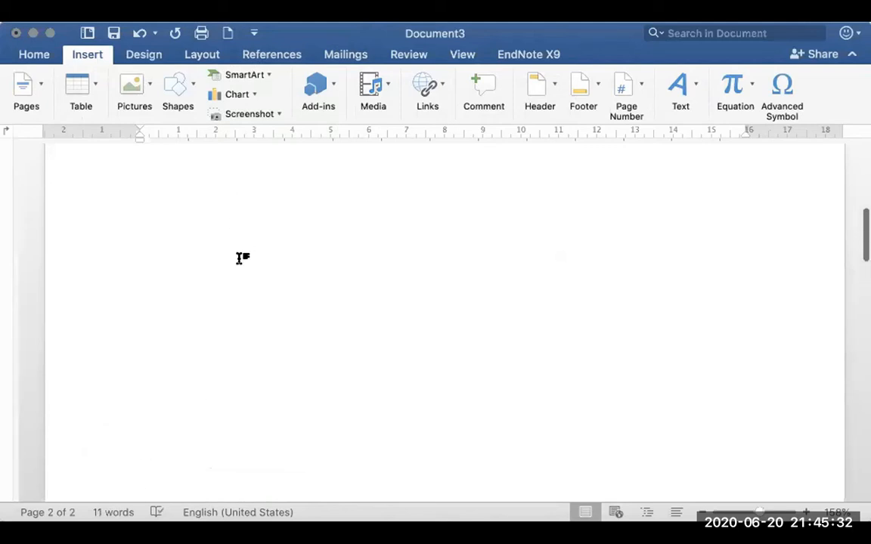
pyautogui.scroll(5, 241, 256)
pyautogui.scroll(-10, 241, 257)
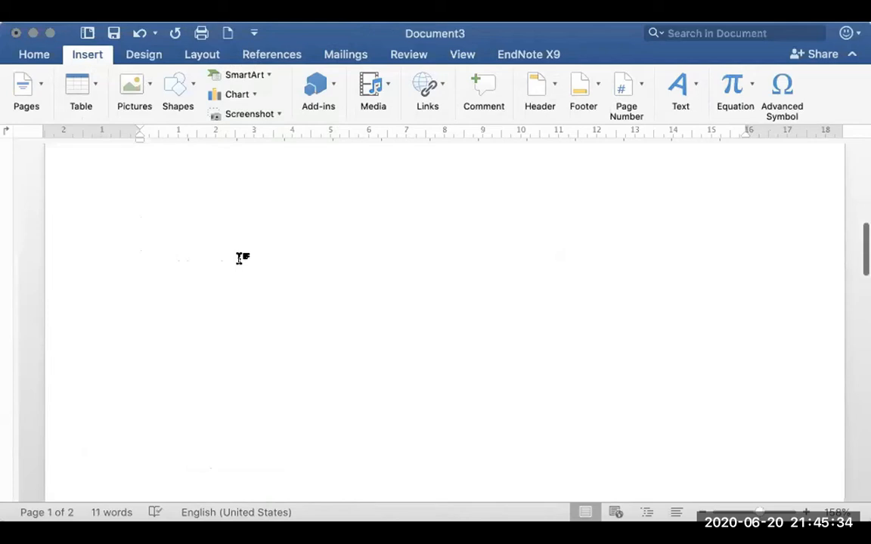
pyautogui.click(155, 387)
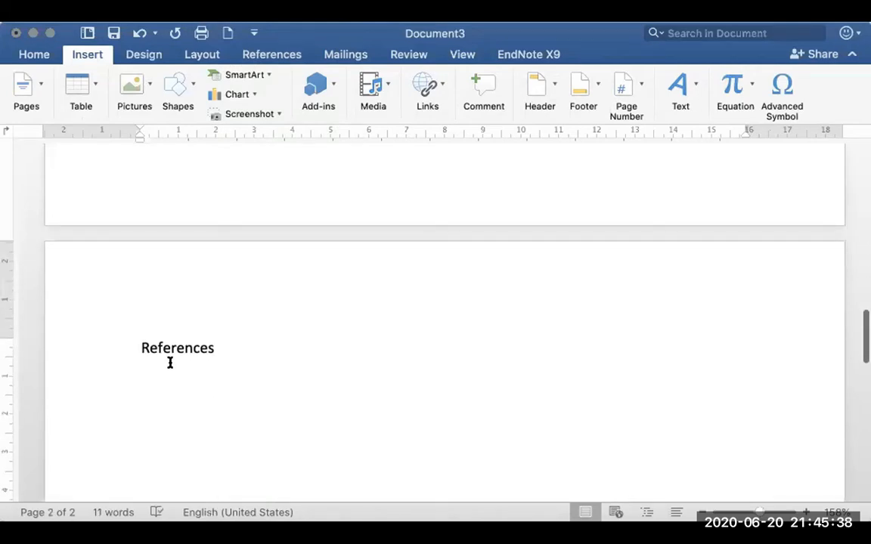
pyautogui.scroll(10, 280, 354)
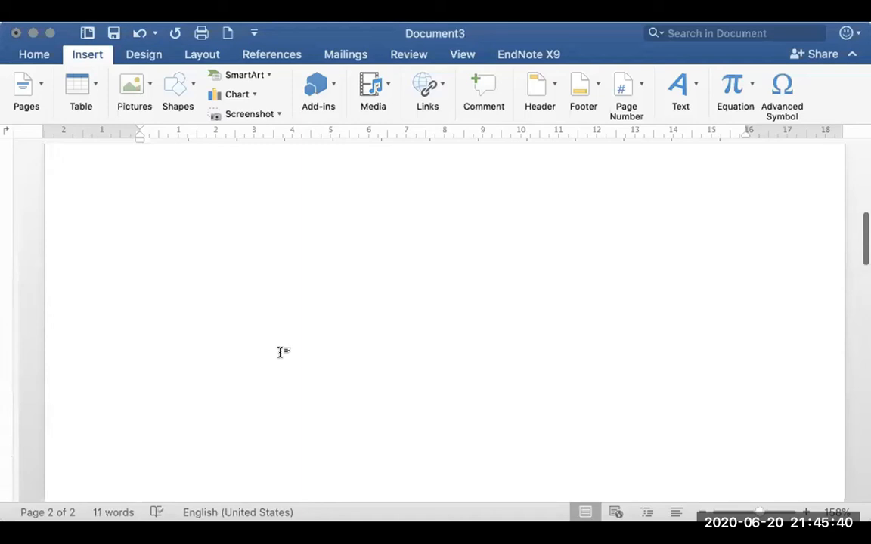
pyautogui.scroll(5, 279, 353)
pyautogui.click(405, 285)
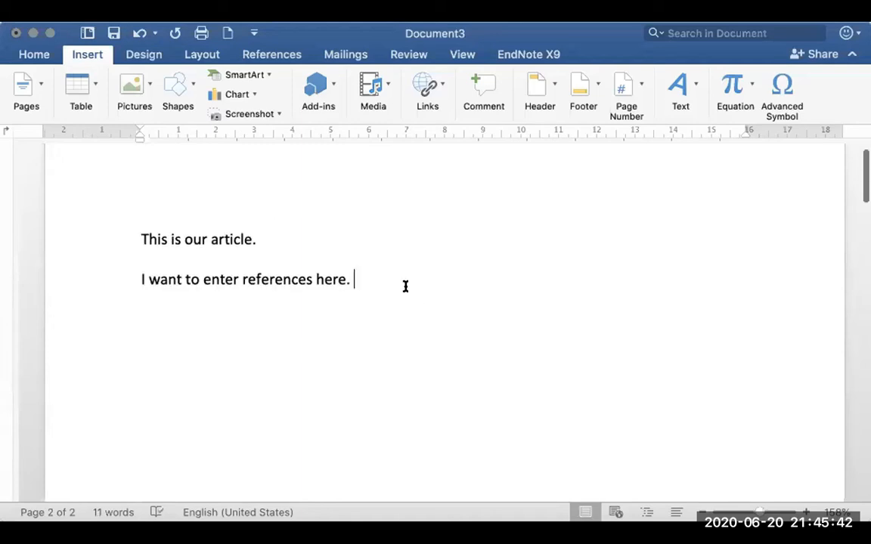
pyautogui.write('This is m')
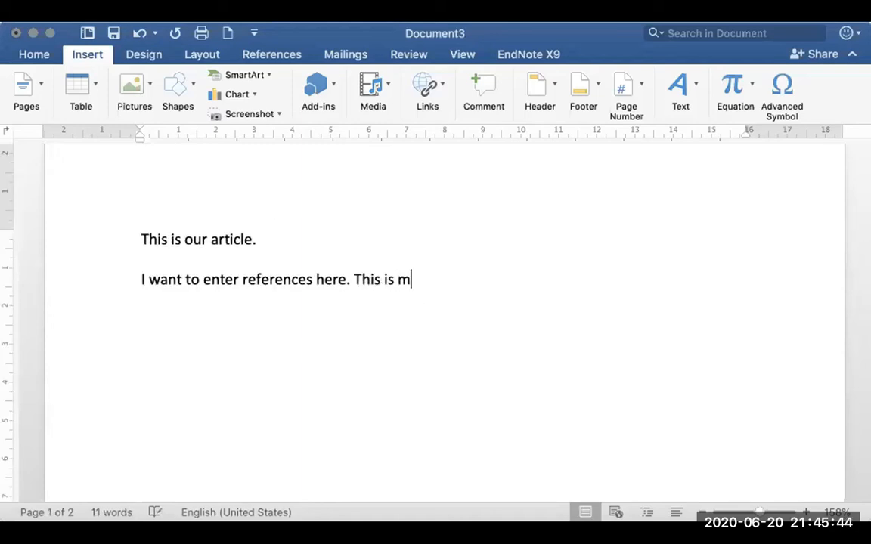
pyautogui.write('y first reference')
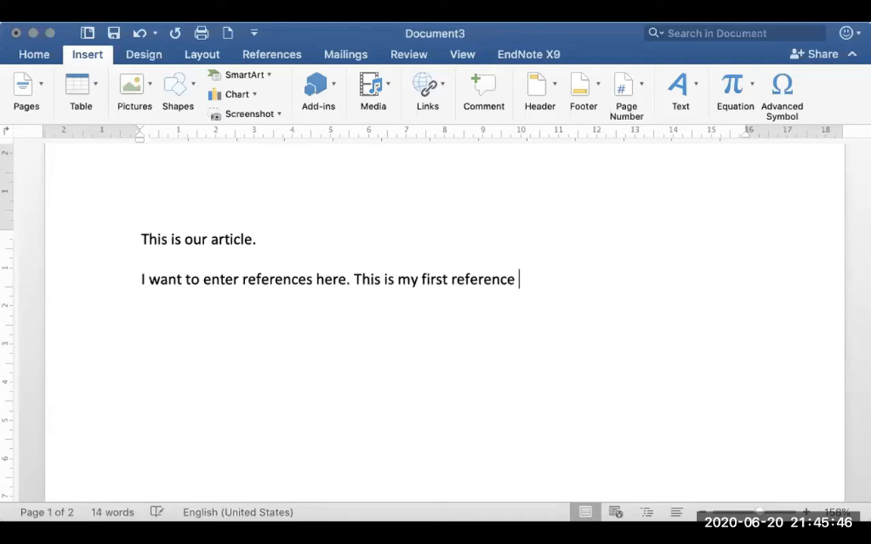
# Set the EndNote citation style of the document to Vancouver
pyautogui.click(535, 56)
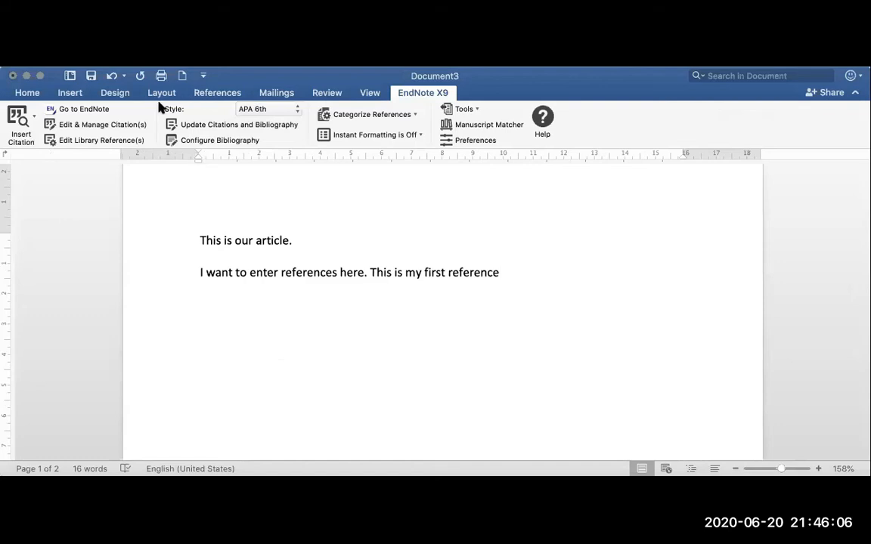
pyautogui.click(257, 111)
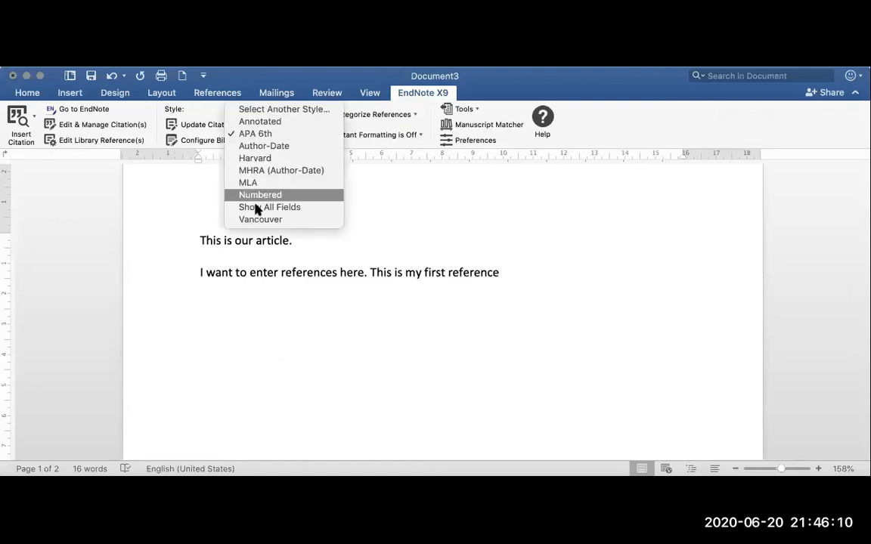
pyautogui.click(262, 219)
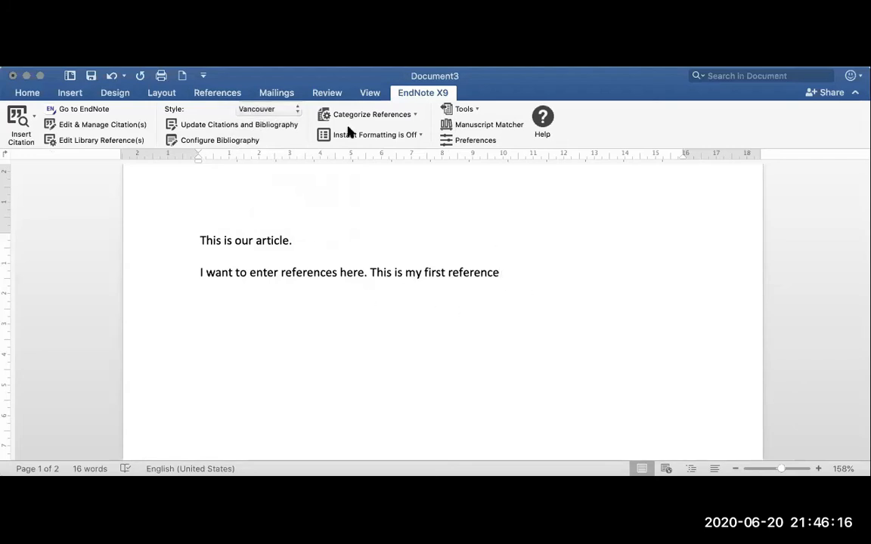
pyautogui.click(23, 133)
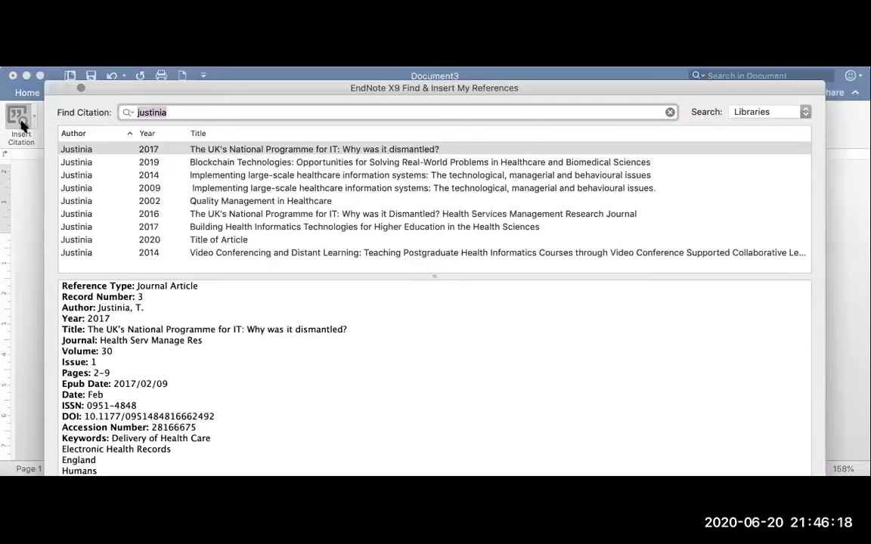
pyautogui.press('BackSpace')
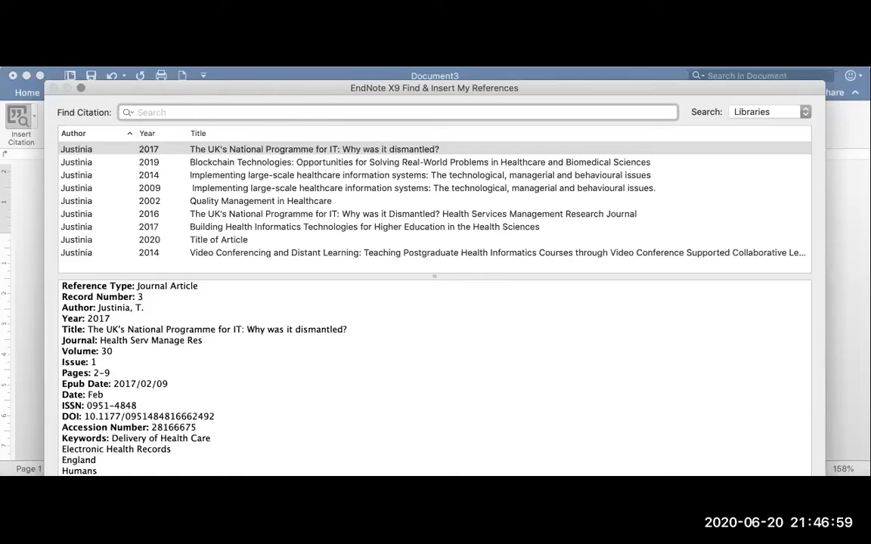
pyautogui.press('Escape')
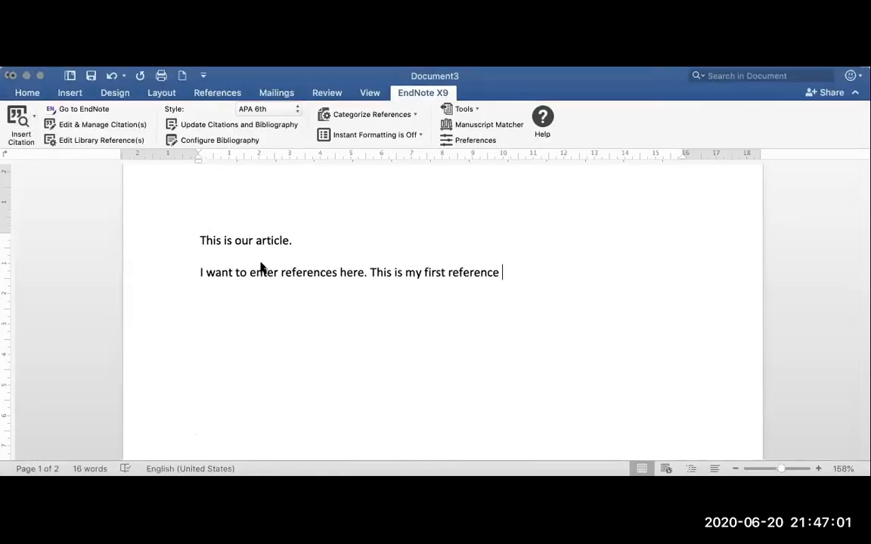
# Remove "here" from "I want to enter references here" and add "here" after "This is my first reference"
pyautogui.scroll(2, 300, 298)
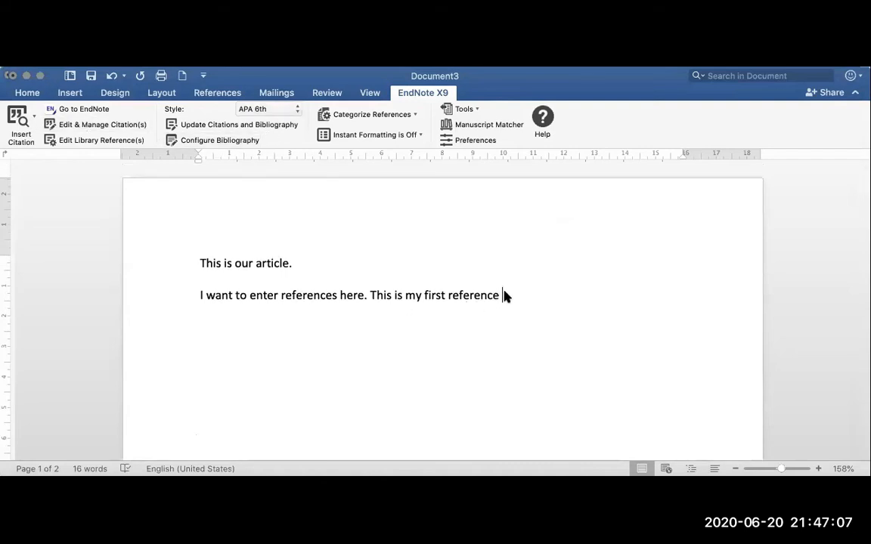
pyautogui.click(360, 298)
pyautogui.press('BackSpace')
pyautogui.press('BackSpace')
pyautogui.press('BackSpace')
pyautogui.press('BackSpace')
pyautogui.press('BackSpace')
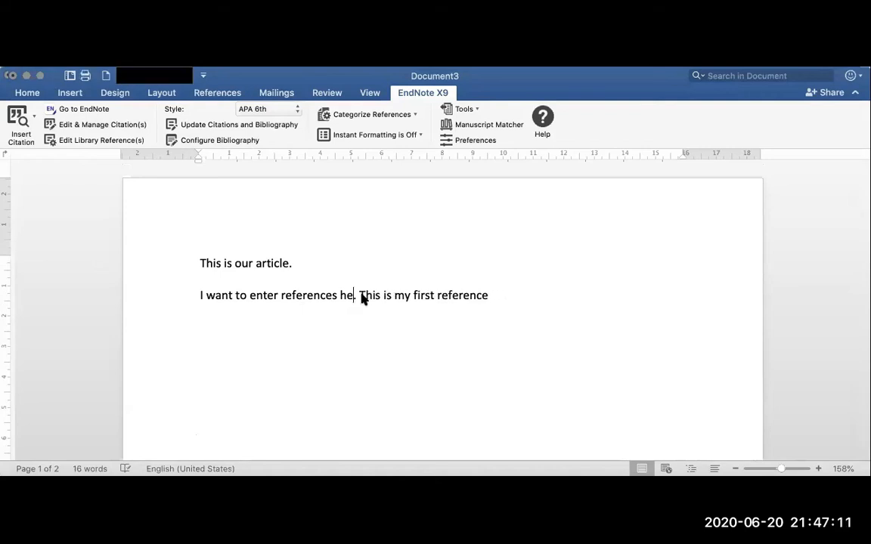
pyautogui.click(480, 300)
pyautogui.write('here')
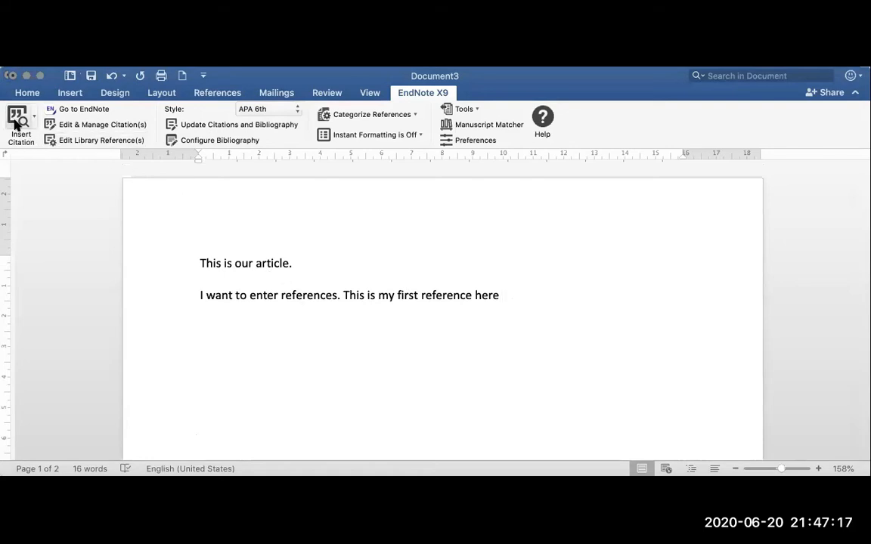
# Switch the EndNote citation style to Vancouver and back to APA 6th
pyautogui.click(257, 111)
pyautogui.click(264, 195)
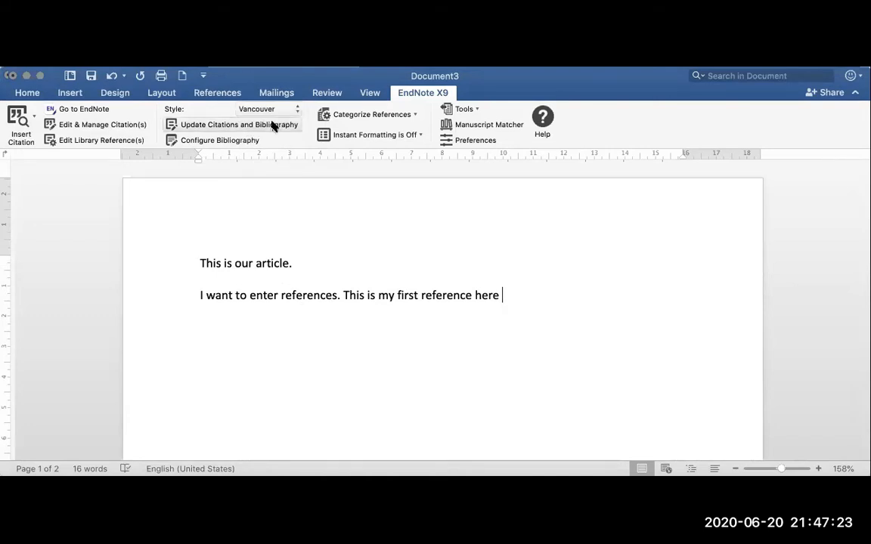
pyautogui.click(272, 110)
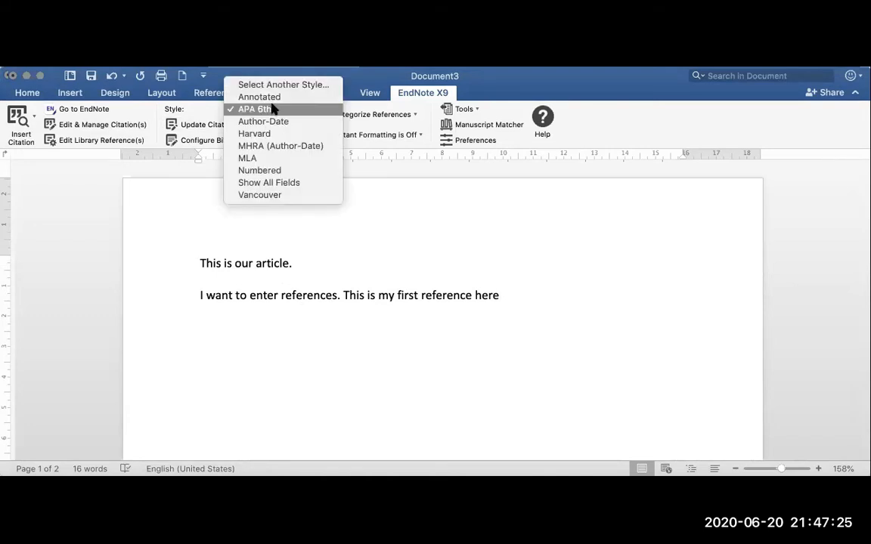
pyautogui.click(272, 110)
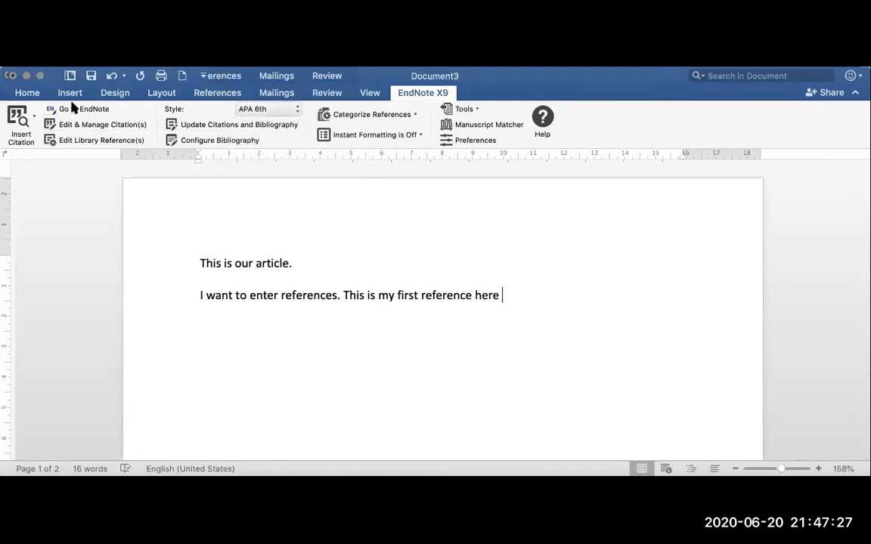
# Search the libraries for an author's surname and insert a citation of the first 2007 article, on communication patterns within a biotech cluster
pyautogui.click(21, 119)
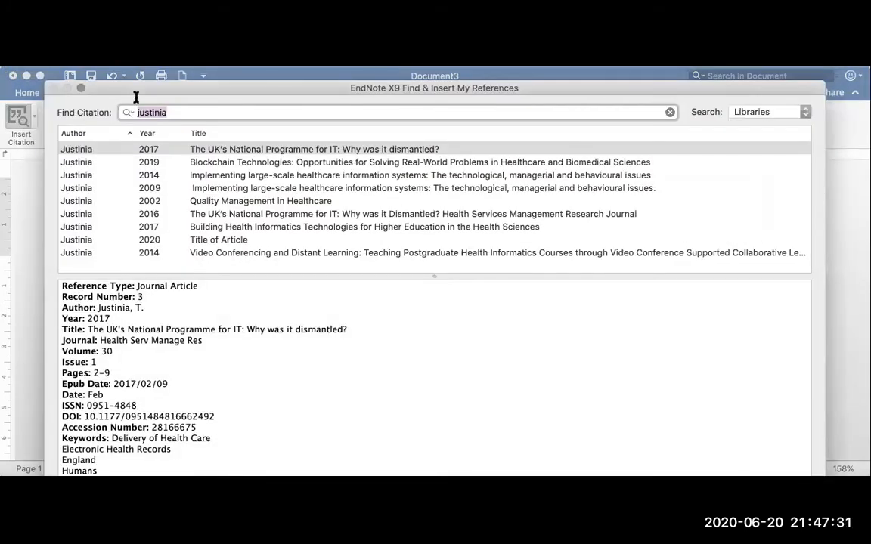
pyautogui.press('BackSpace')
pyautogui.write('smith')
pyautogui.press('Return')
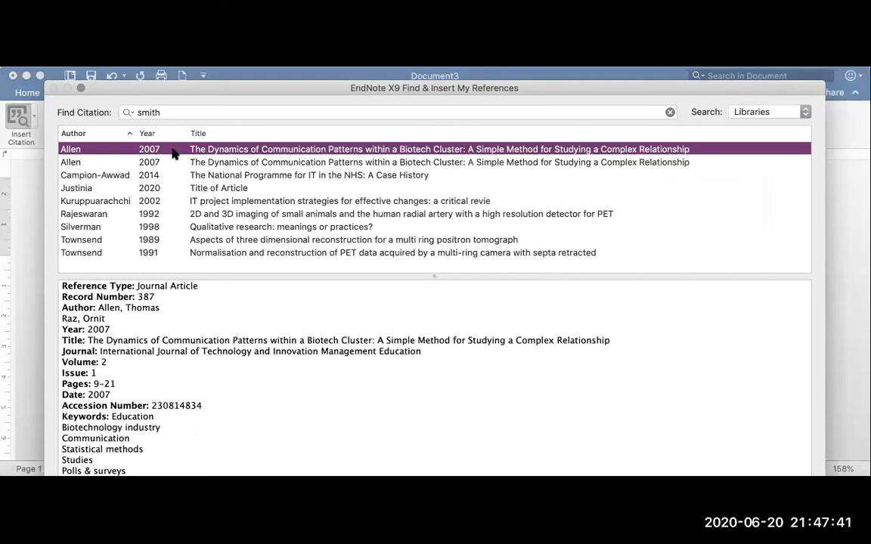
pyautogui.doubleClick(225, 150)
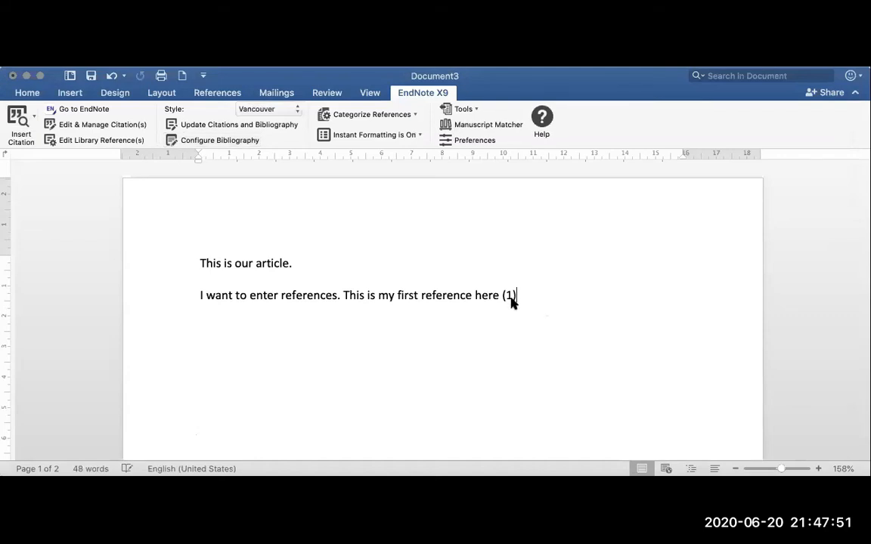
# Open Edit & Manage Citations for the inserted citation (1), review its options, and leave without changing anything
pyautogui.click(508, 298)
pyautogui.rightClick(510, 297)
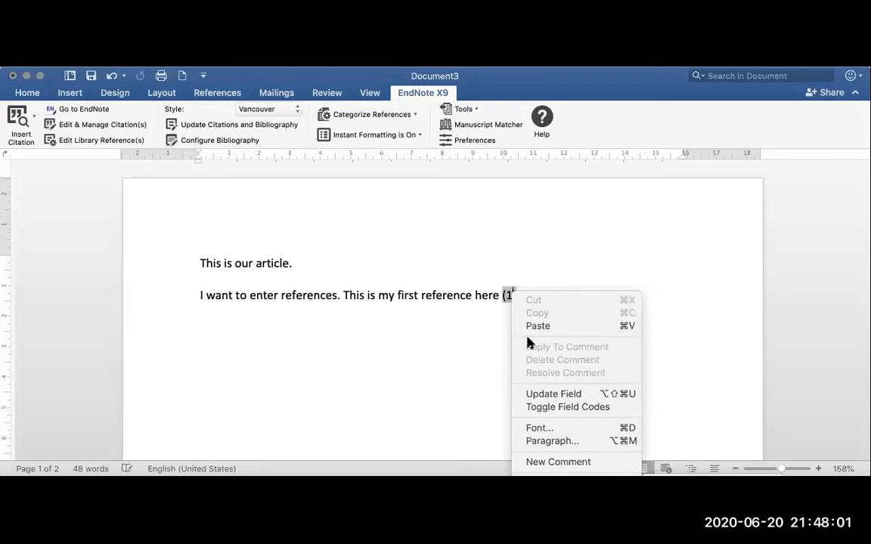
pyautogui.click(521, 290)
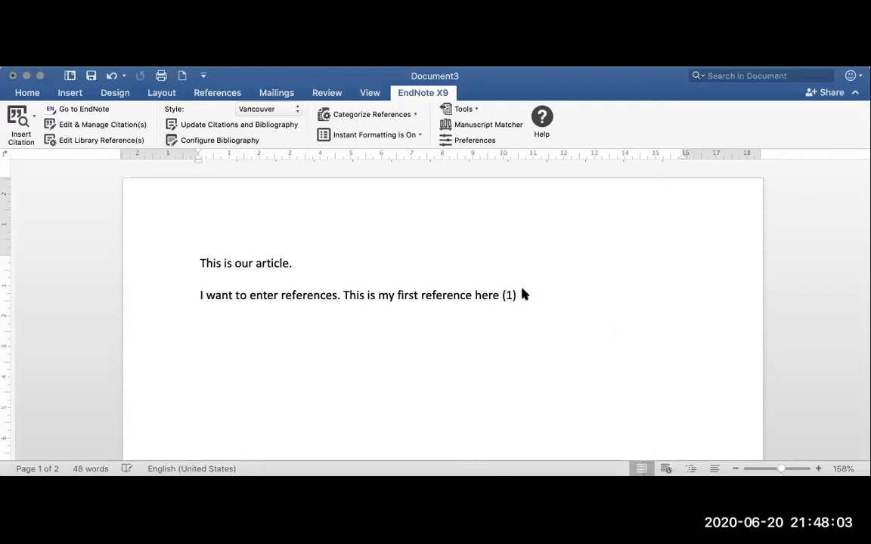
pyautogui.click(510, 296)
pyautogui.rightClick(510, 296)
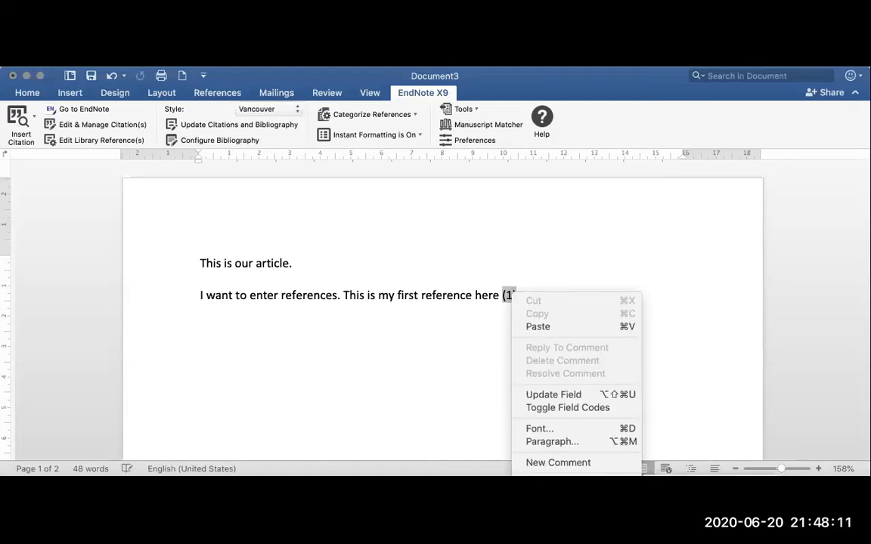
pyautogui.click(666, 484)
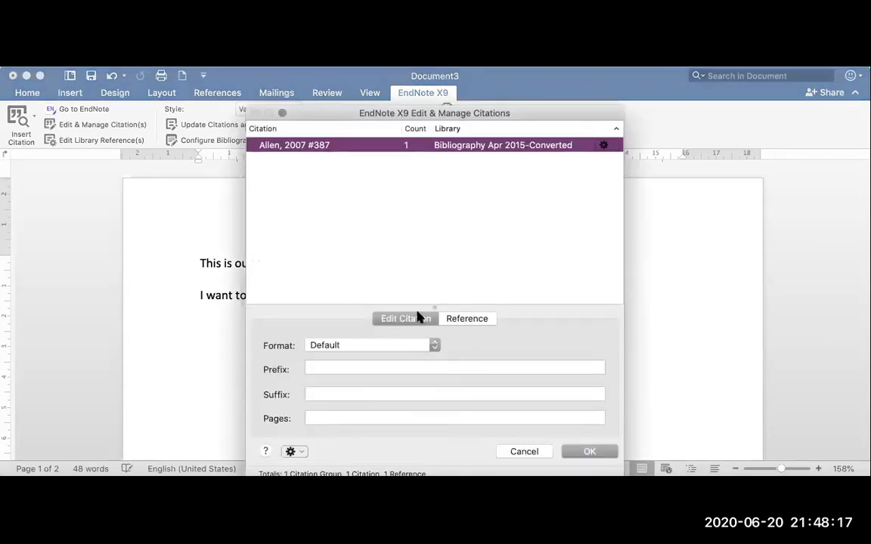
pyautogui.click(523, 453)
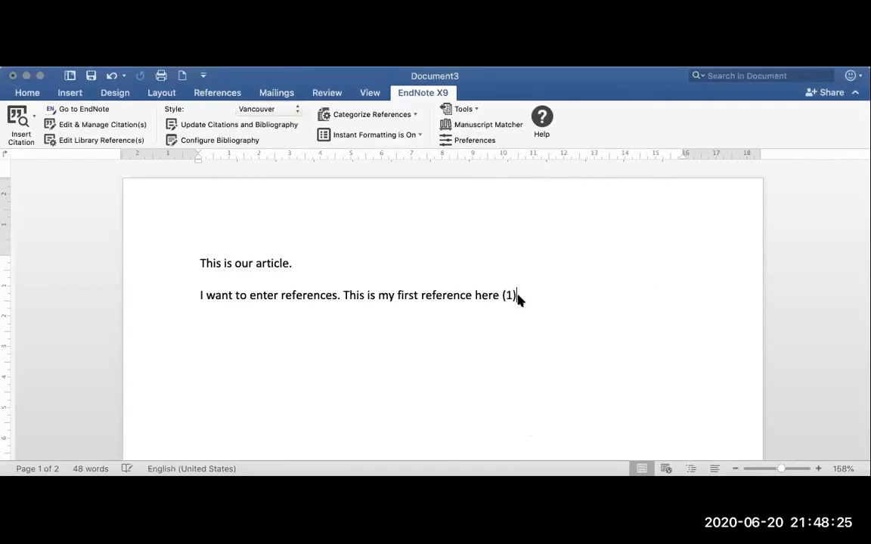
# Put a period after citation (1) and check the generated entry under the References heading
pyautogui.write('.')
pyautogui.scroll(-1, 512, 316)
pyautogui.scroll(-15, 512, 315)
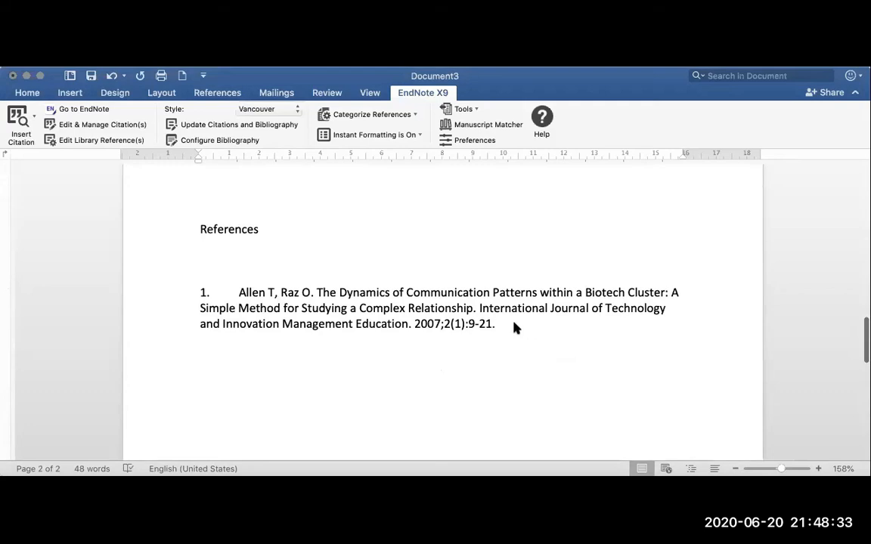
pyautogui.scroll(10, 507, 324)
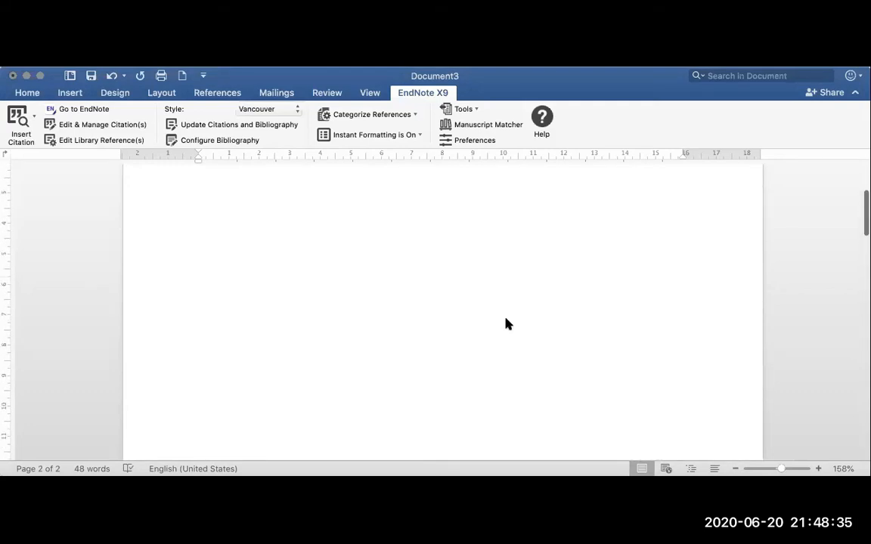
# Delete the blank lines between the References heading and the first bibliography entry
pyautogui.scroll(5, 508, 322)
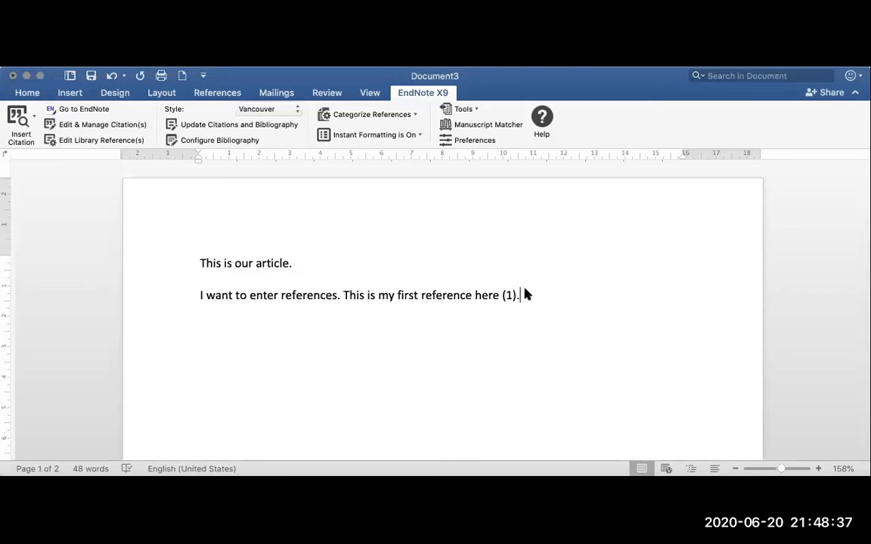
pyautogui.scroll(-10, 527, 294)
pyautogui.scroll(-5, 527, 294)
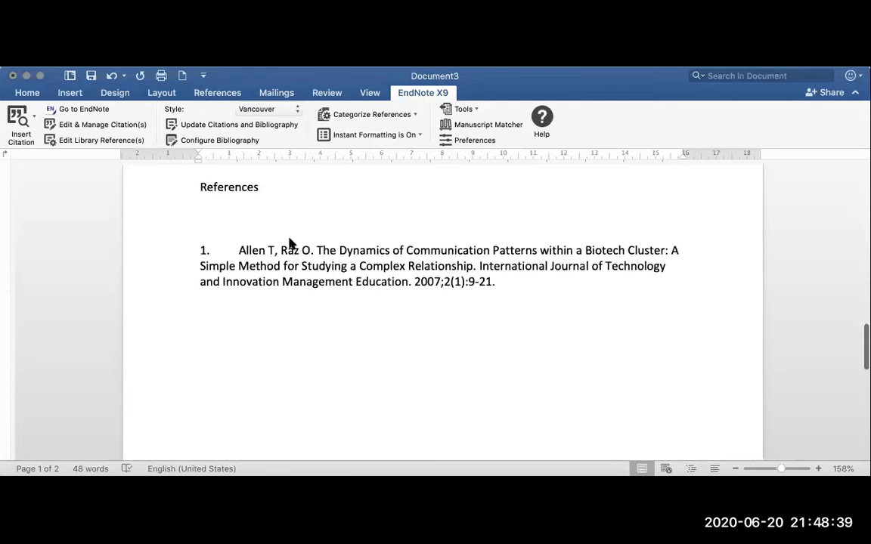
pyautogui.click(278, 211)
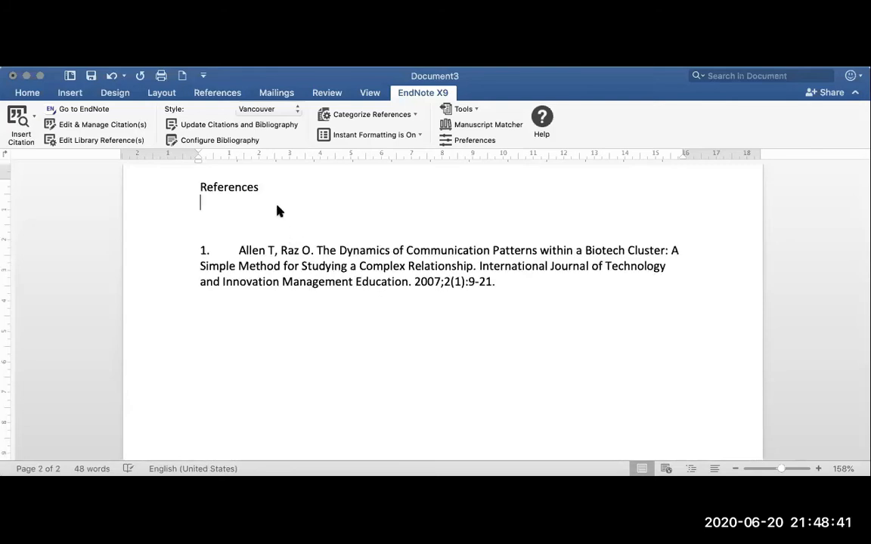
pyautogui.press('BackSpace')
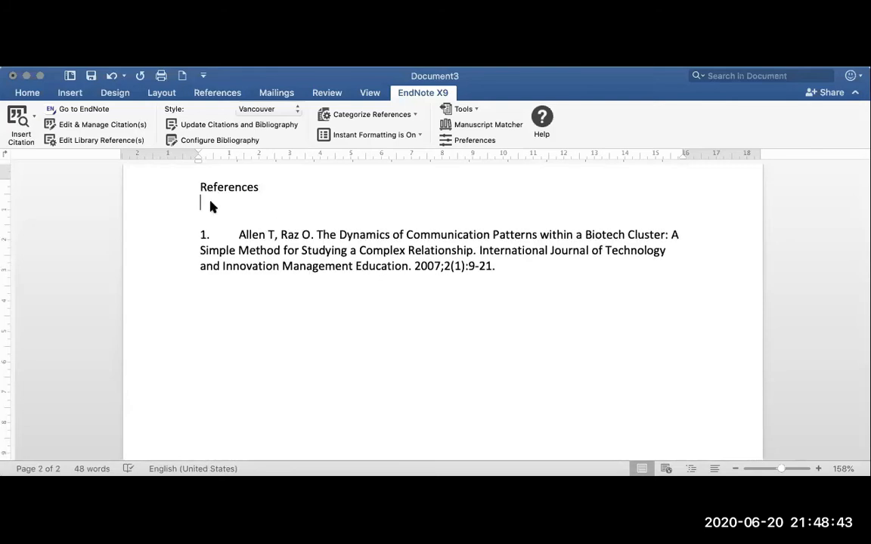
pyautogui.press('BackSpace')
# Return to the in-text citation on the first page and change the citation style from Vancouver to MLA
pyautogui.scroll(5, 406, 268)
pyautogui.scroll(5, 406, 269)
pyautogui.click(537, 299)
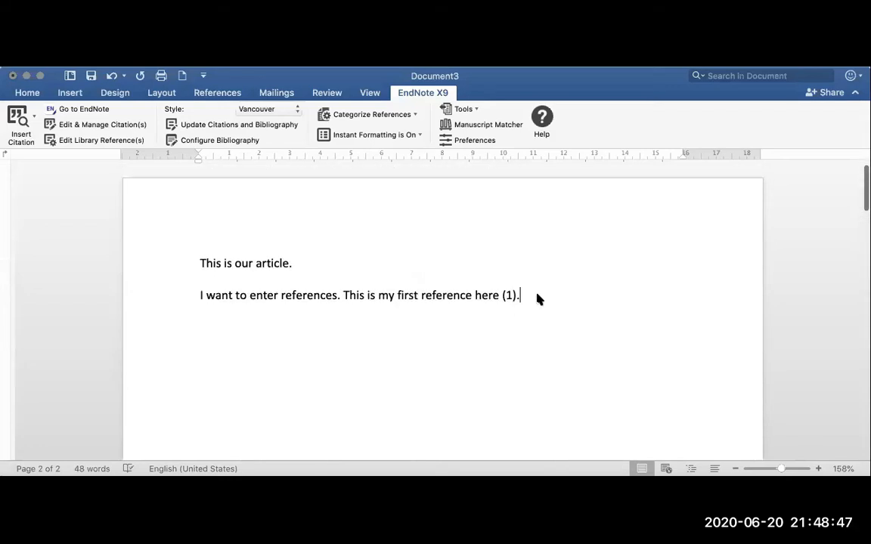
pyautogui.click(509, 295)
pyautogui.click(286, 108)
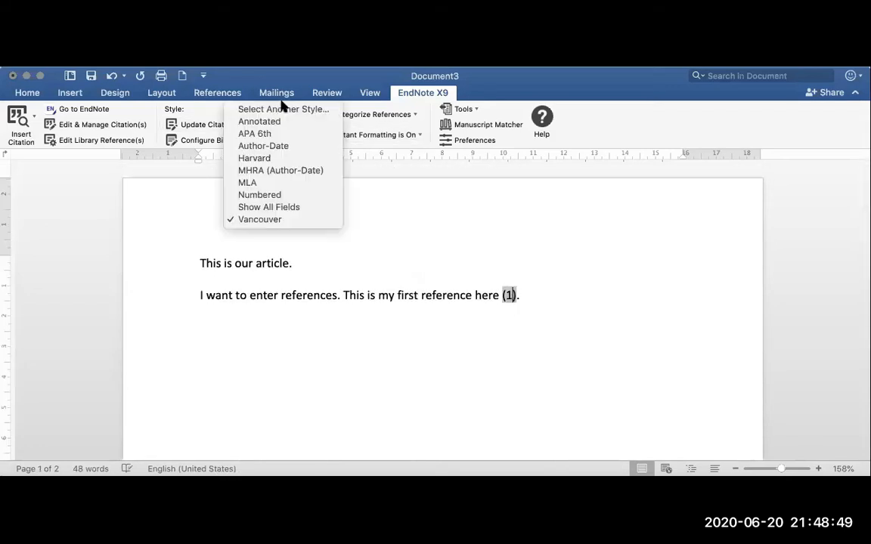
pyautogui.click(274, 184)
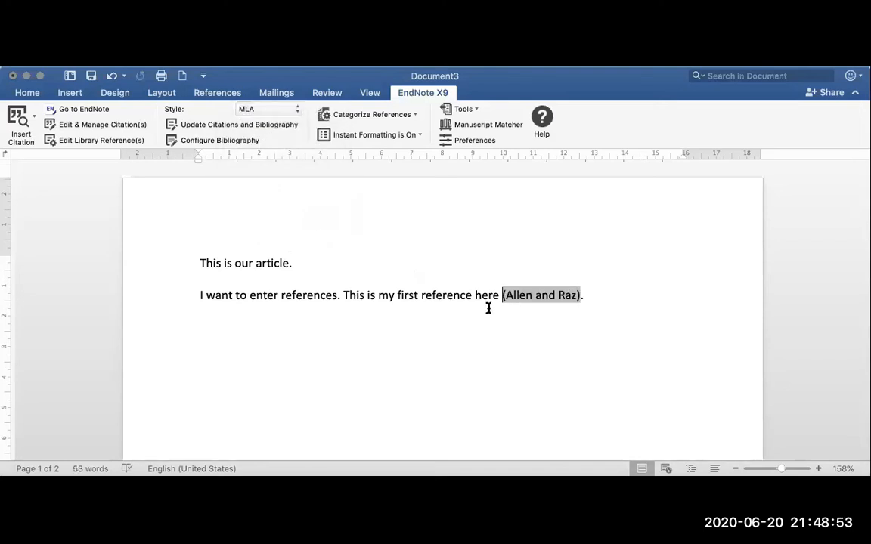
pyautogui.click(600, 302)
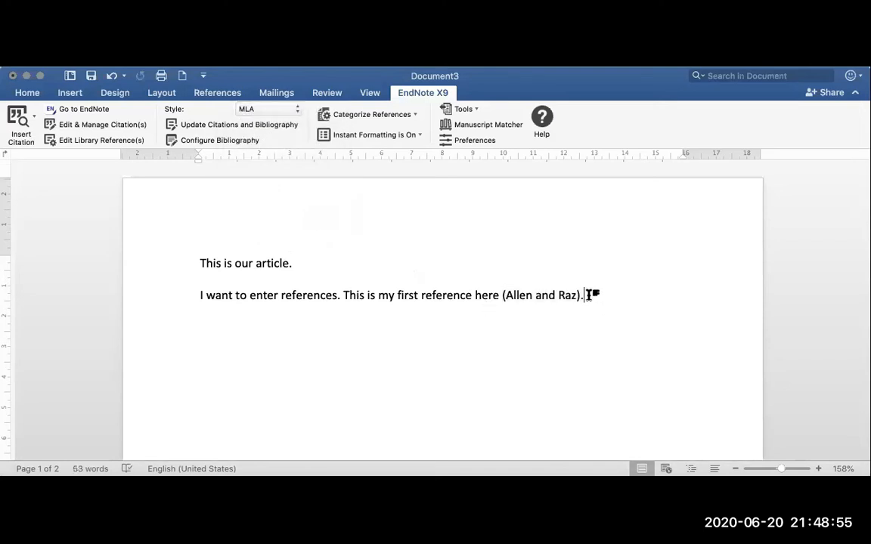
# Change the citation style to Harvard and check the reformatted entry under the References heading
pyautogui.click(539, 297)
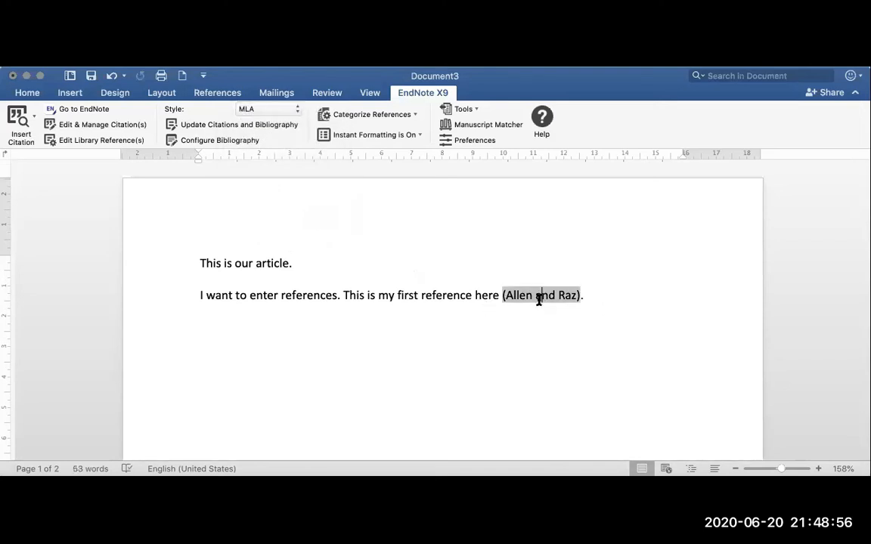
pyautogui.click(278, 109)
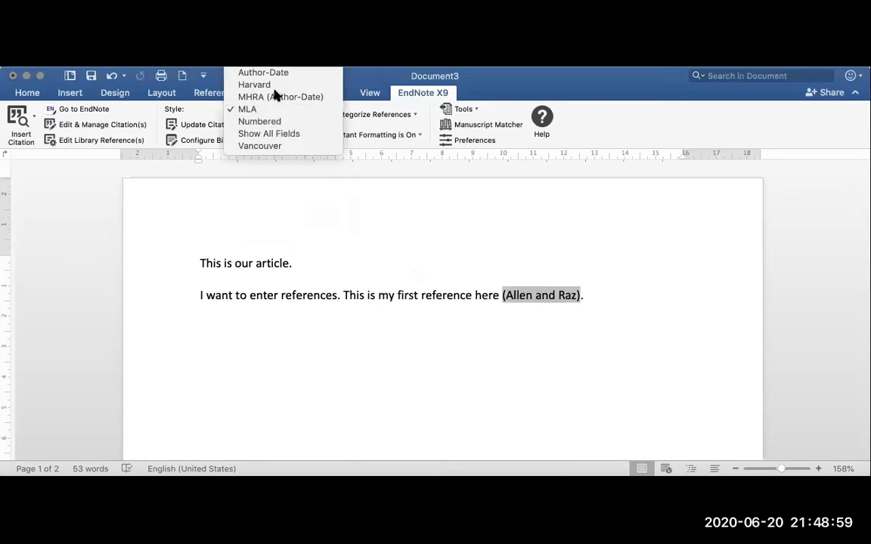
pyautogui.click(274, 86)
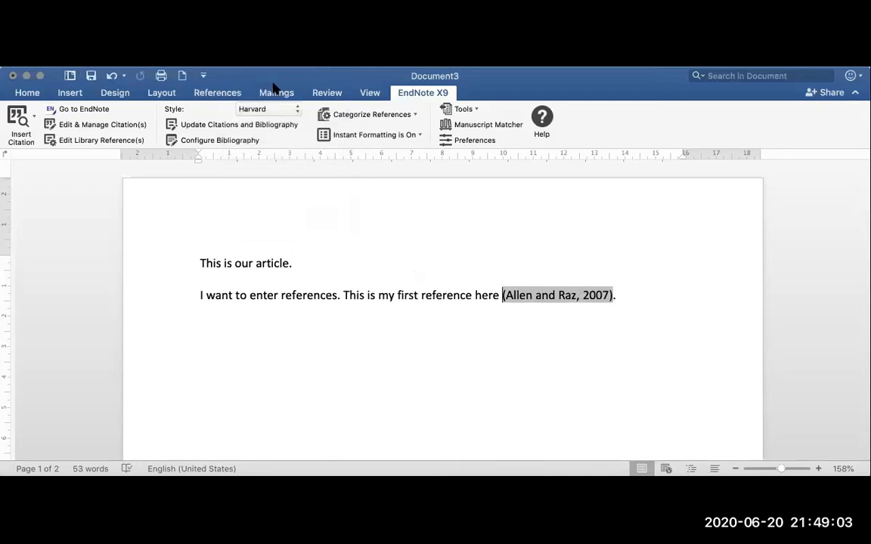
pyautogui.click(648, 295)
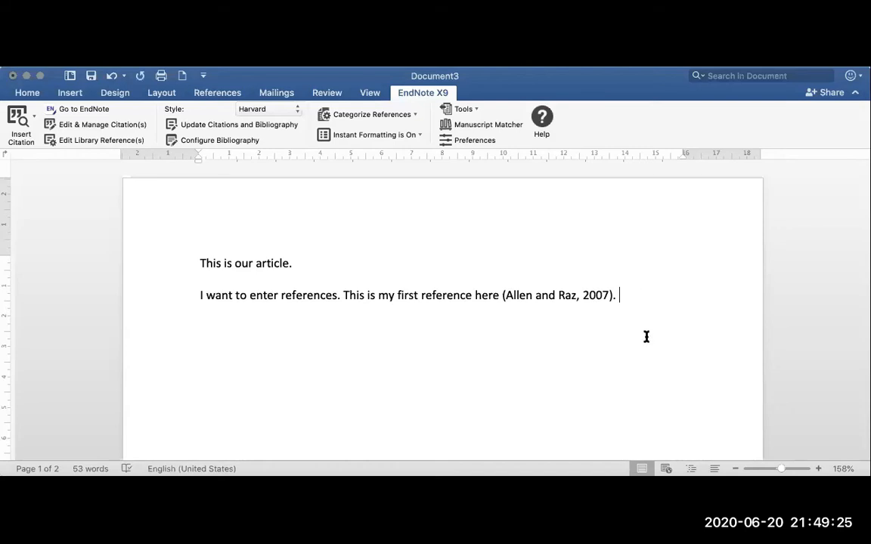
pyautogui.scroll(-10, 577, 346)
pyautogui.scroll(-8, 579, 346)
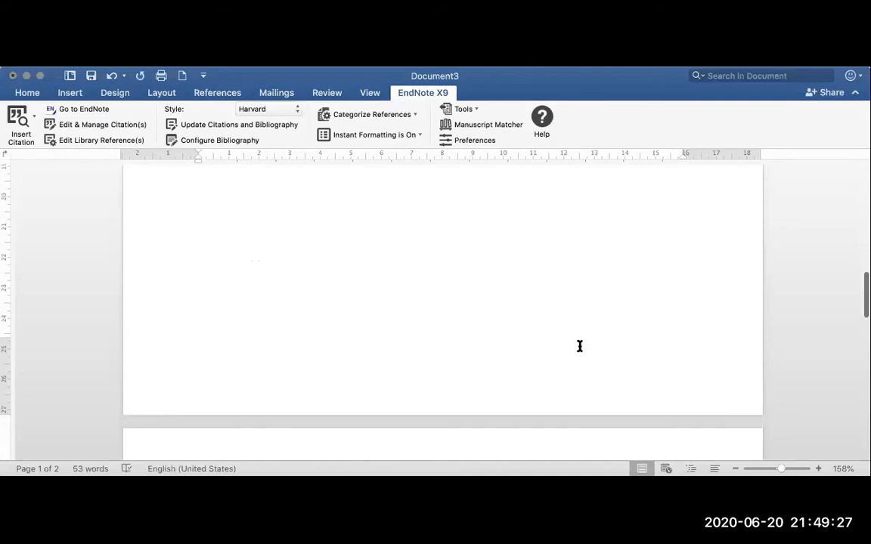
pyautogui.scroll(15, 579, 346)
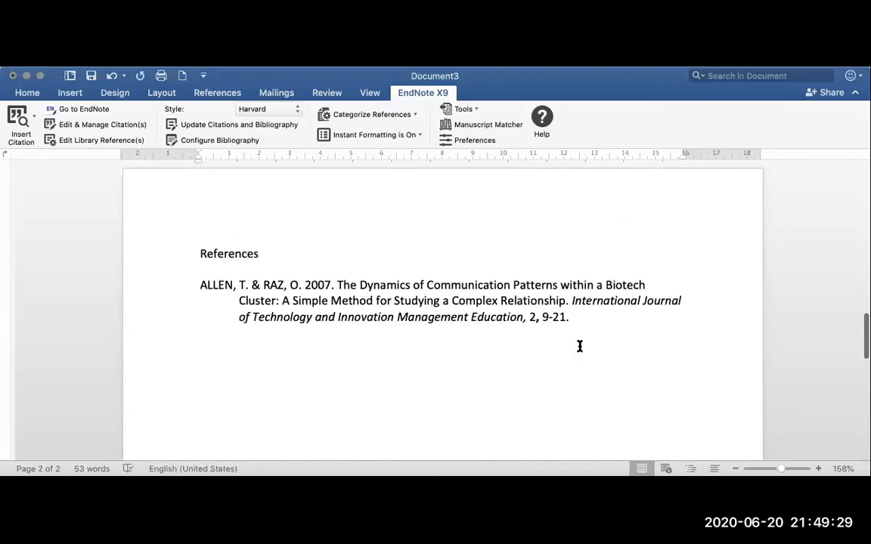
# Browse the full list of EndNote styles through Select Another Style, and close it without choosing one
pyautogui.click(265, 109)
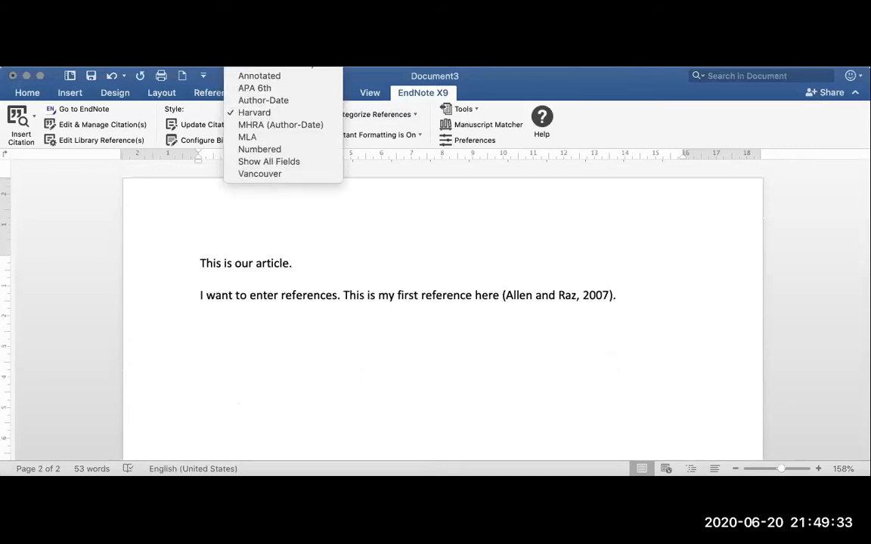
pyautogui.click(278, 72)
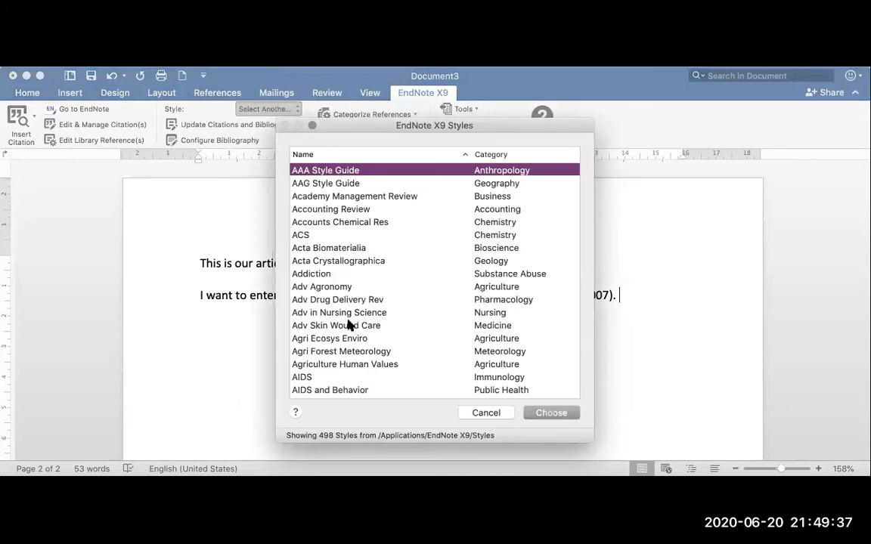
pyautogui.scroll(-10, 348, 317)
pyautogui.scroll(-15, 348, 325)
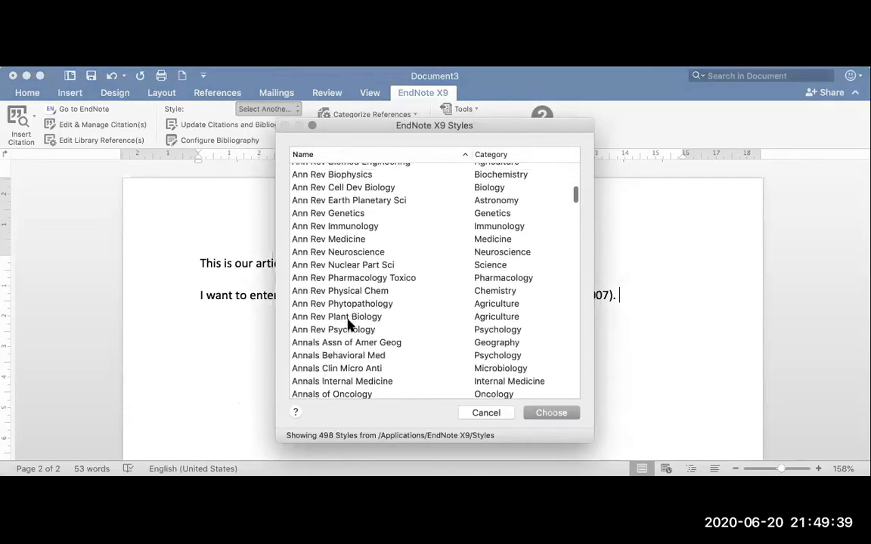
pyautogui.scroll(-8, 349, 325)
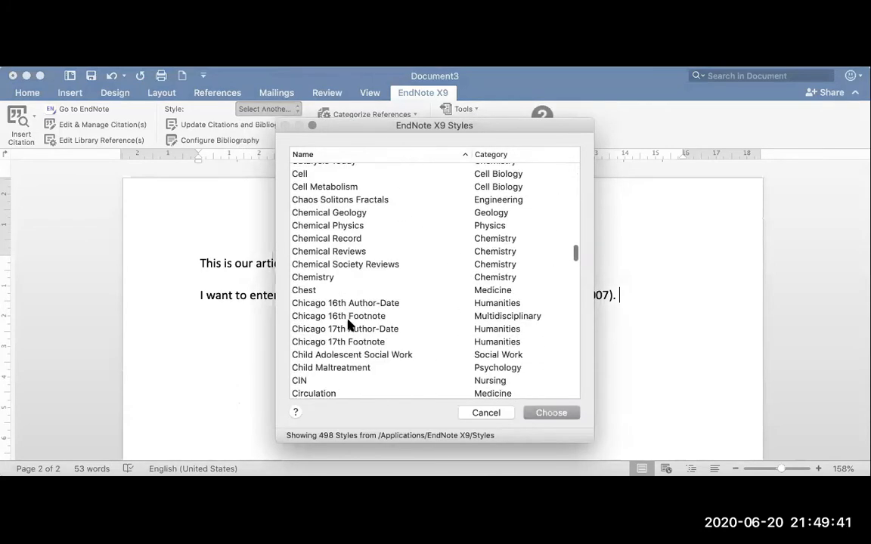
pyautogui.click(498, 414)
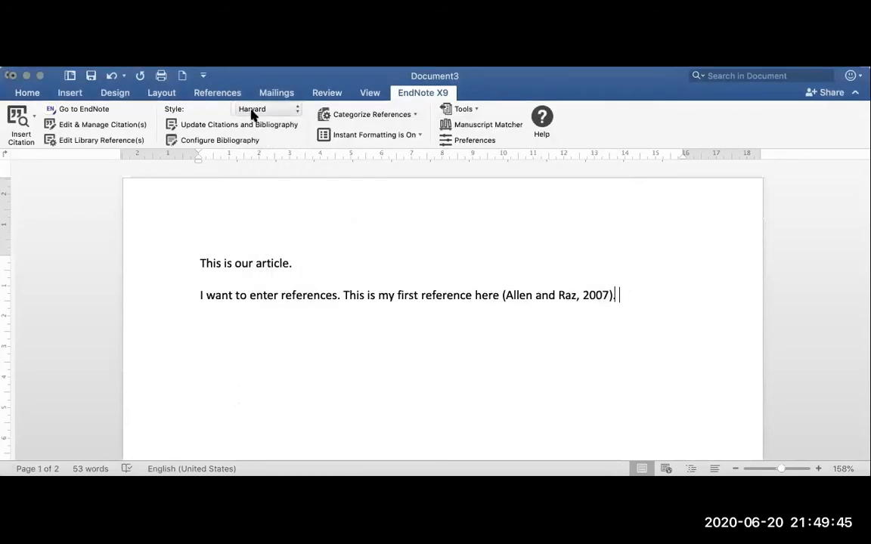
# Find Chicago 16th Author-Date in the full EndNote style list and apply it to the document
pyautogui.click(253, 112)
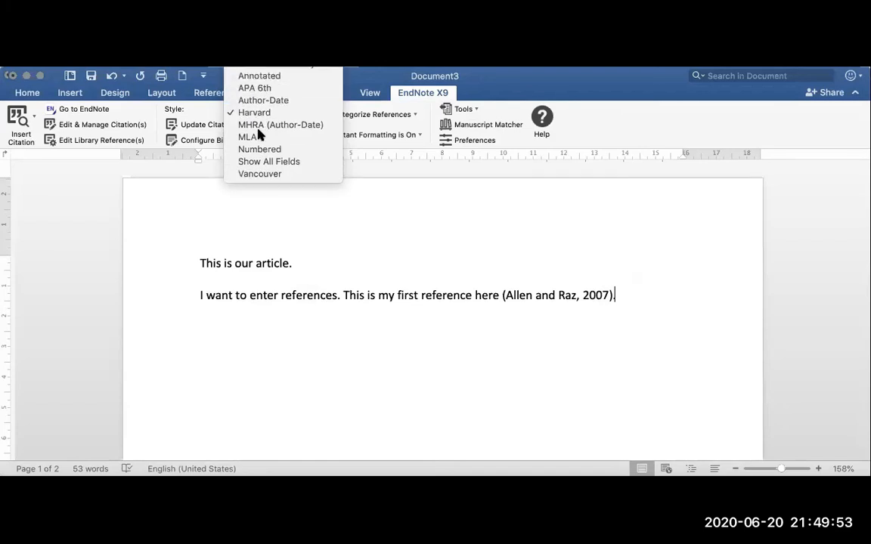
pyautogui.click(278, 69)
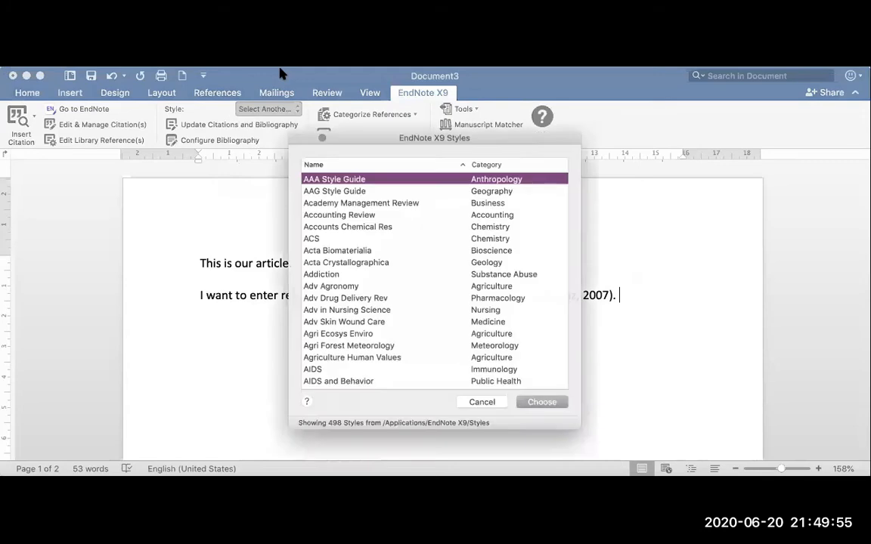
pyautogui.scroll(-20, 310, 202)
pyautogui.scroll(-20, 348, 236)
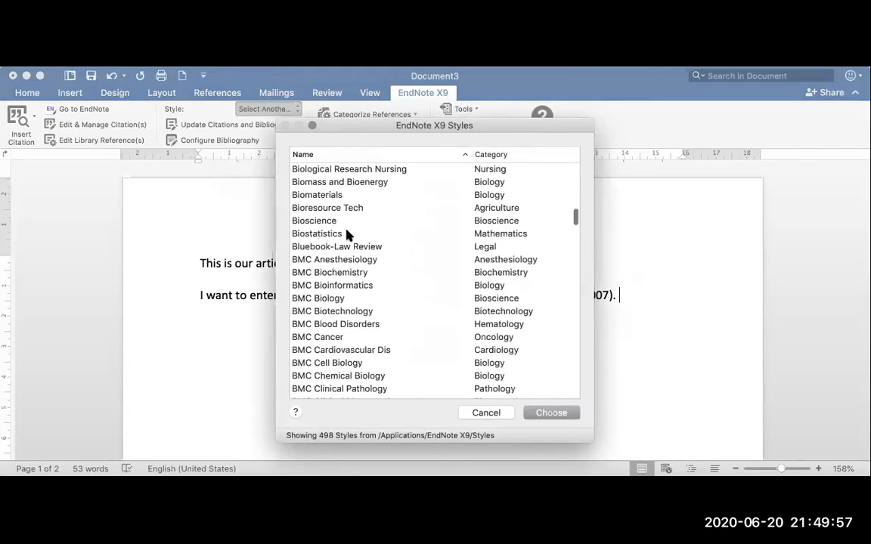
pyautogui.scroll(-6, 347, 236)
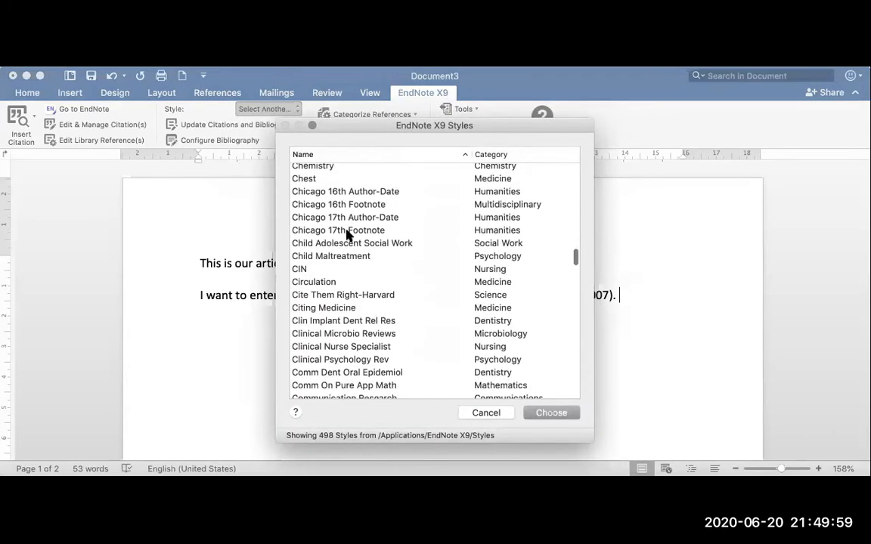
pyautogui.scroll(10, 348, 236)
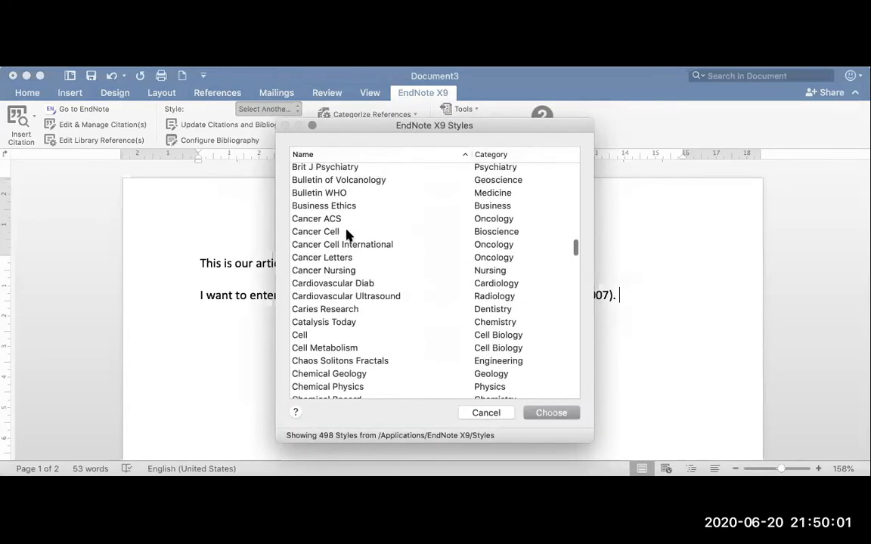
pyautogui.scroll(-7, 347, 236)
pyautogui.scroll(2, 350, 238)
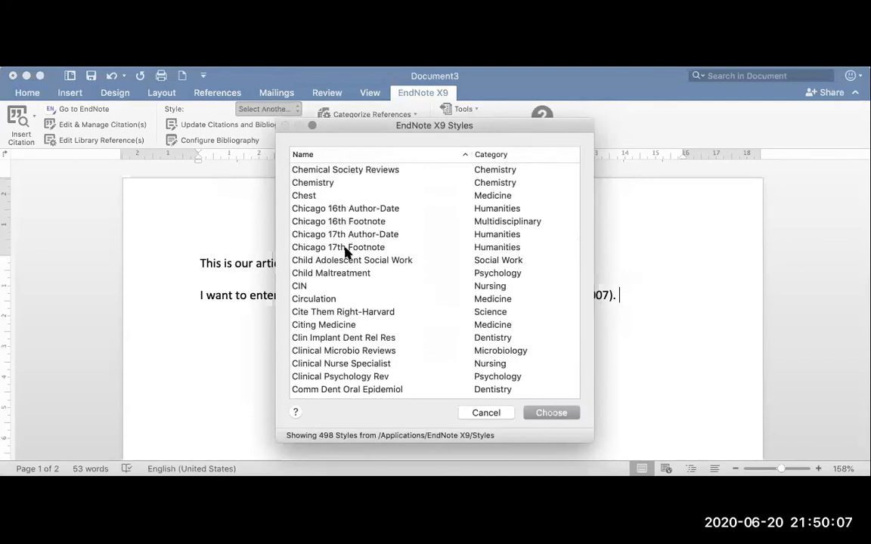
pyautogui.click(349, 215)
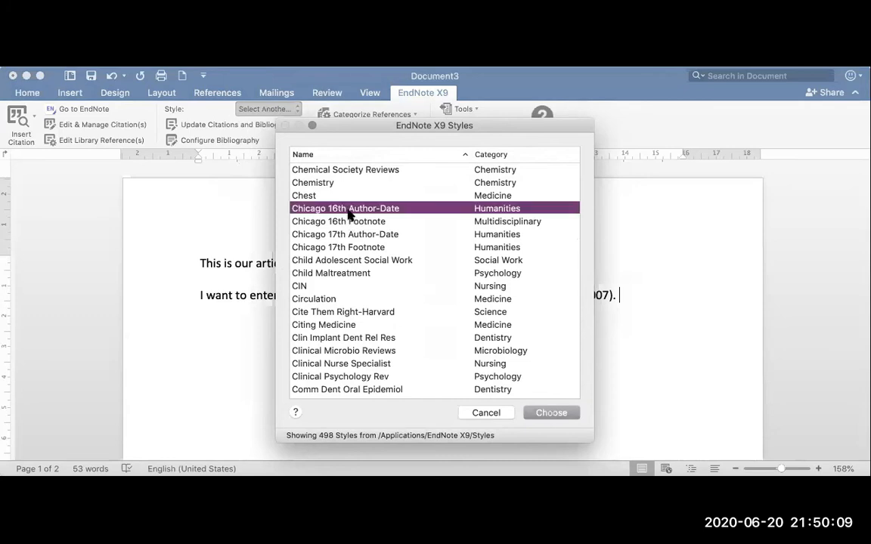
pyautogui.doubleClick(349, 214)
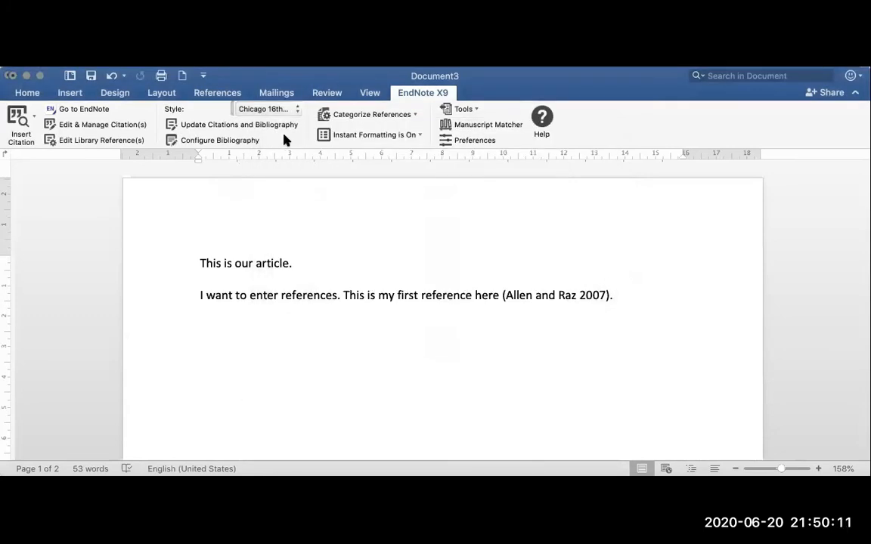
# Switch the document's citation style back to Vancouver
pyautogui.click(549, 295)
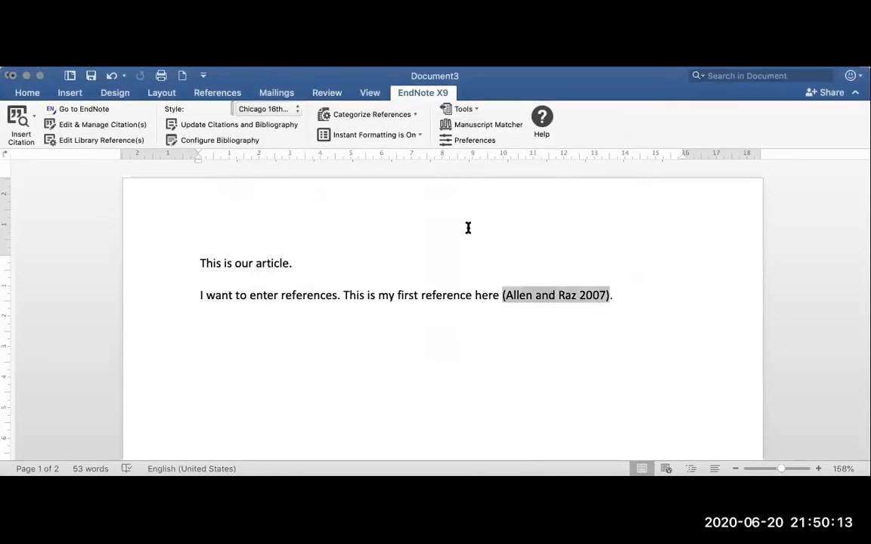
pyautogui.click(272, 110)
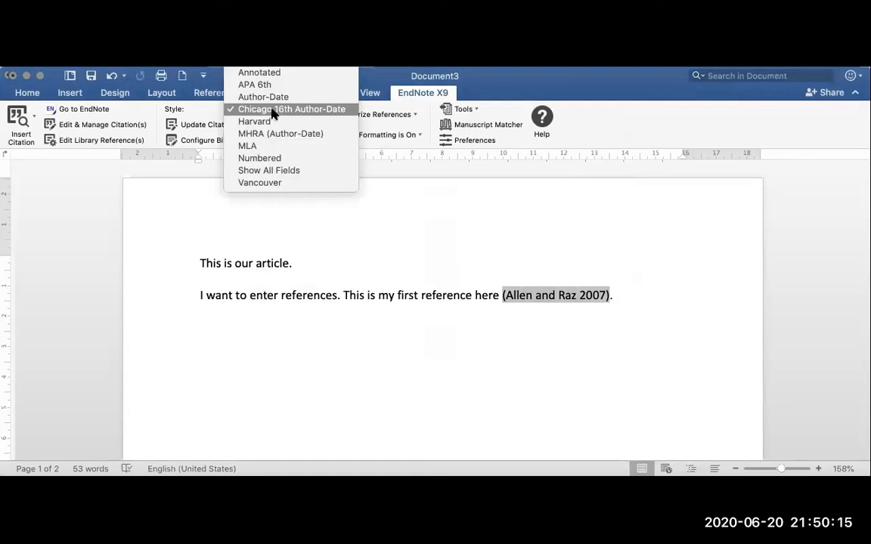
pyautogui.click(261, 182)
# Continue the paragraph after citation (1) with the second author's surname followed by "stated that this issue is common."
pyautogui.click(550, 301)
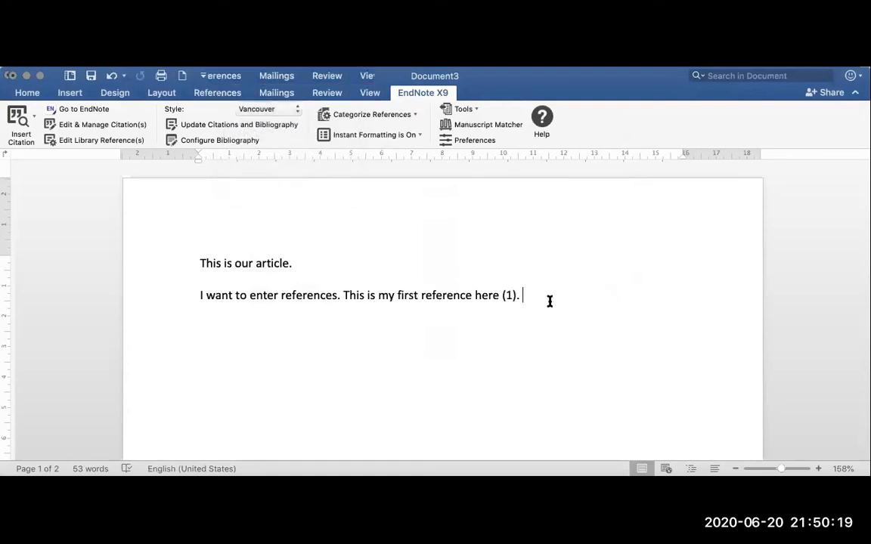
pyautogui.write('Townsend staed that')
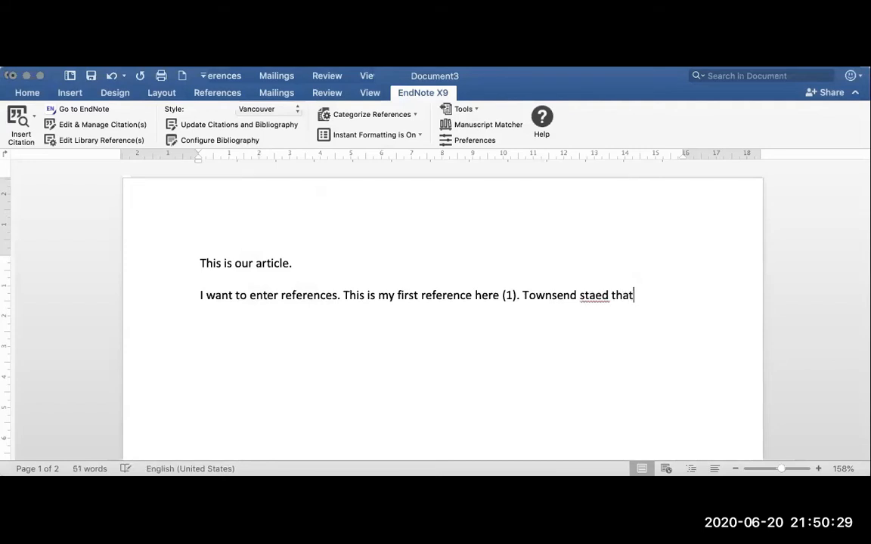
pyautogui.press('BackSpace')
pyautogui.press('BackSpace')
pyautogui.press('BackSpace')
pyautogui.press('BackSpace')
pyautogui.press('BackSpace')
pyautogui.press('BackSpace')
pyautogui.press('BackSpace')
pyautogui.write('ted that')
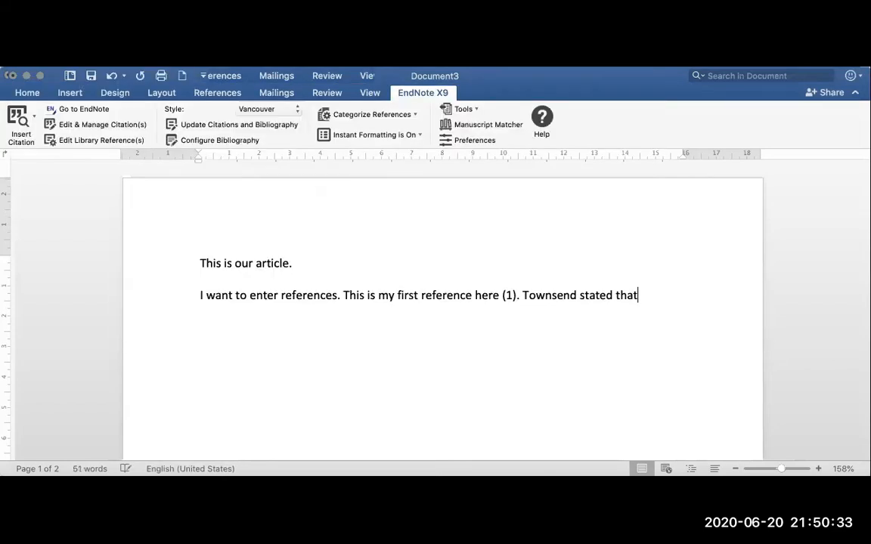
pyautogui.write(' this issue')
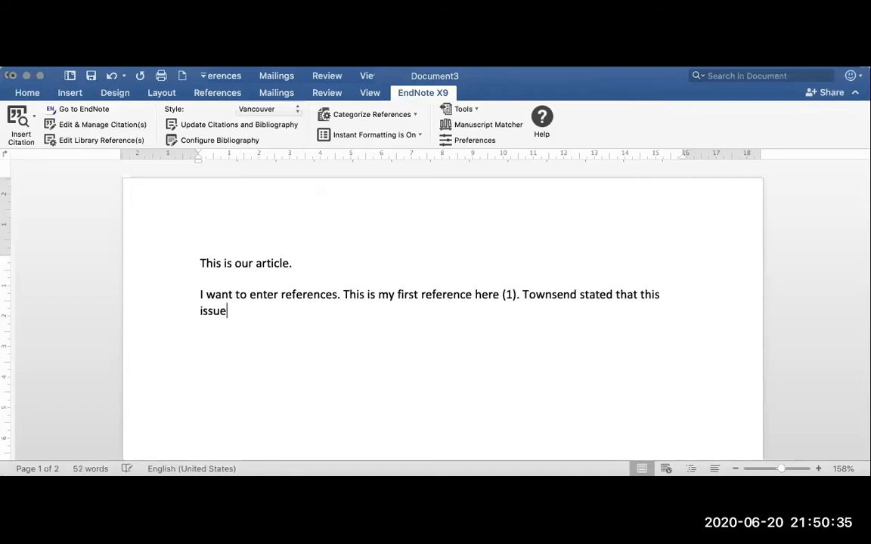
pyautogui.write(' is common.')
# Cite the 1991 article "Normalisation and reconstruction of PET data acquired by a multi-ring camera with septa retracted" right after the author's surname
pyautogui.click(545, 295)
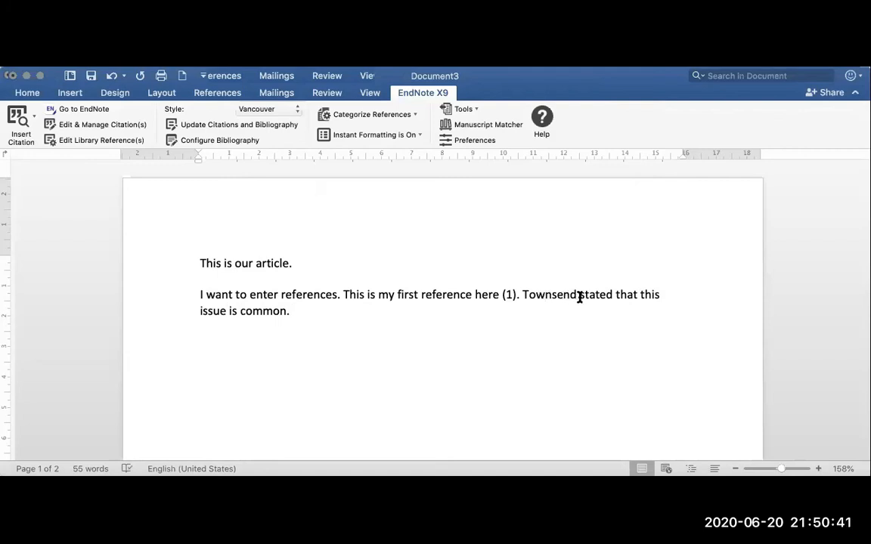
pyautogui.click(579, 297)
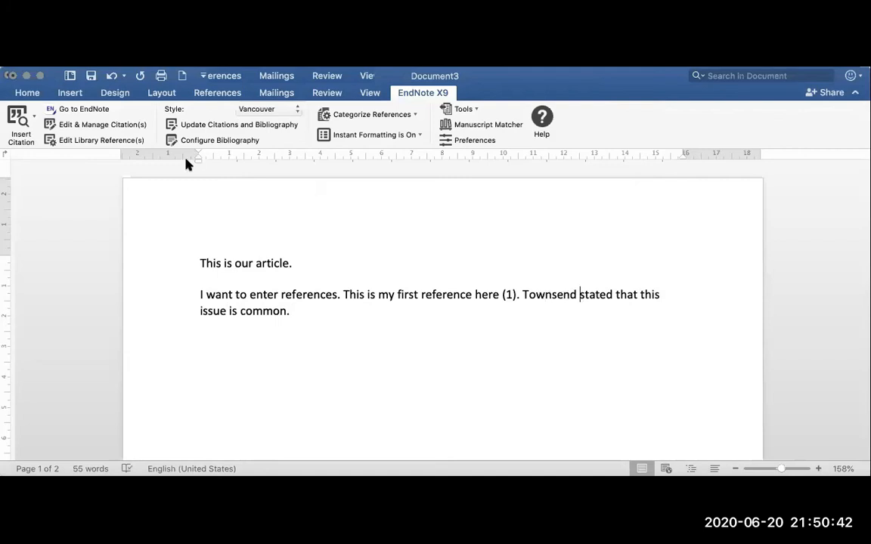
pyautogui.click(23, 117)
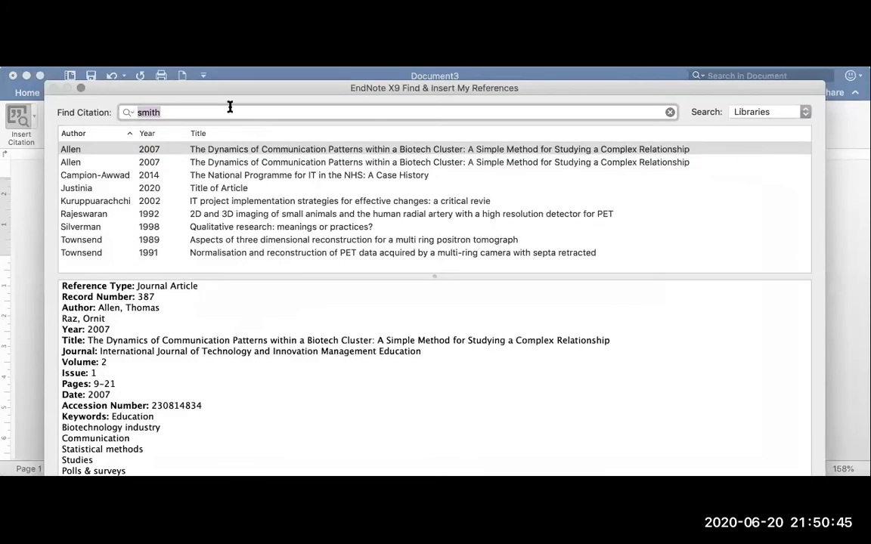
pyautogui.doubleClick(151, 255)
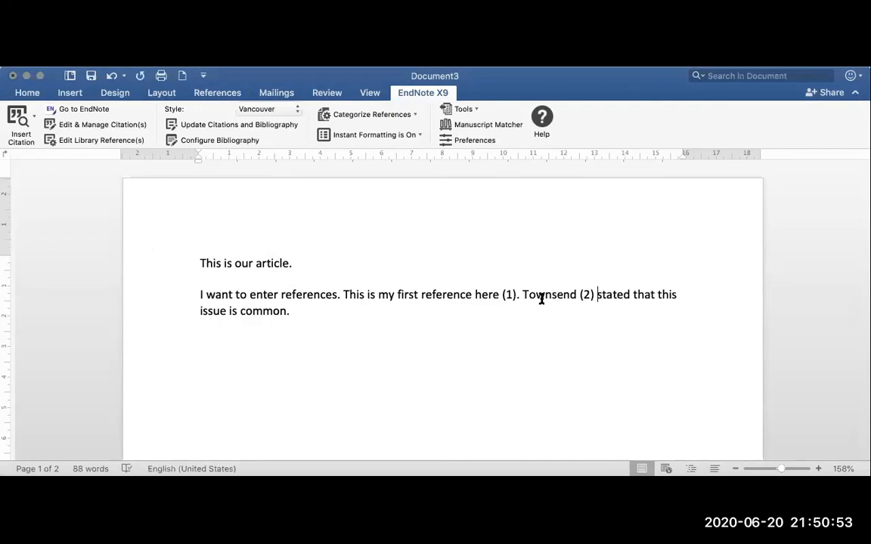
# Examine the new citation (2) in the text and its matching entry in the References list
pyautogui.click(583, 295)
pyautogui.scroll(-3, 537, 345)
pyautogui.scroll(-10, 537, 345)
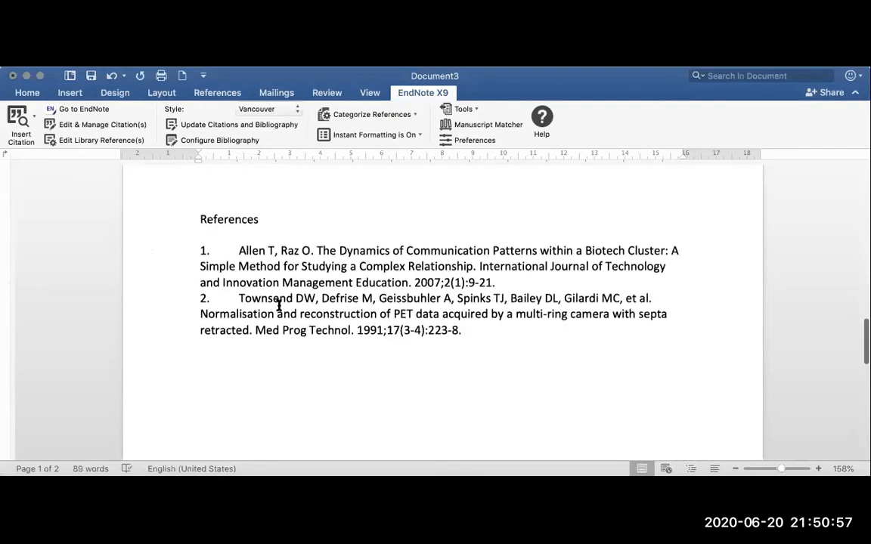
pyautogui.click(242, 305)
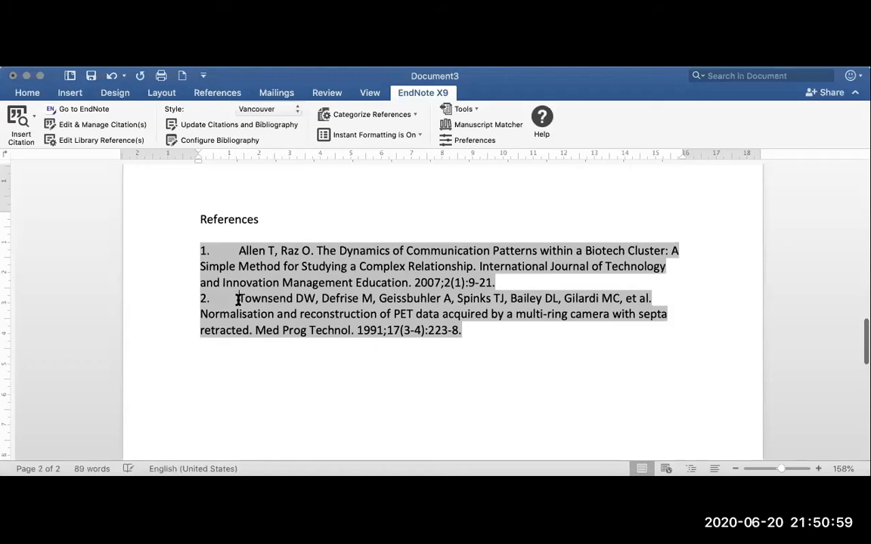
pyautogui.click(480, 354)
pyautogui.scroll(10, 481, 354)
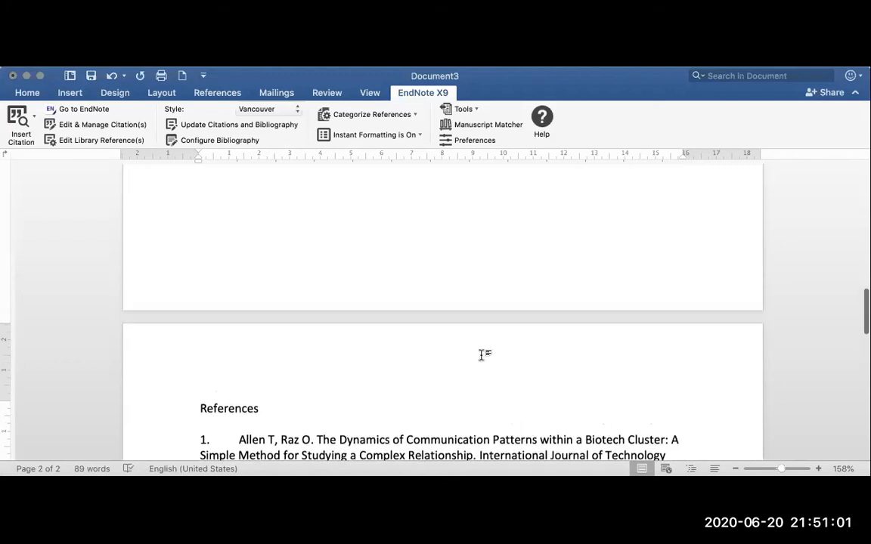
pyautogui.scroll(5, 481, 355)
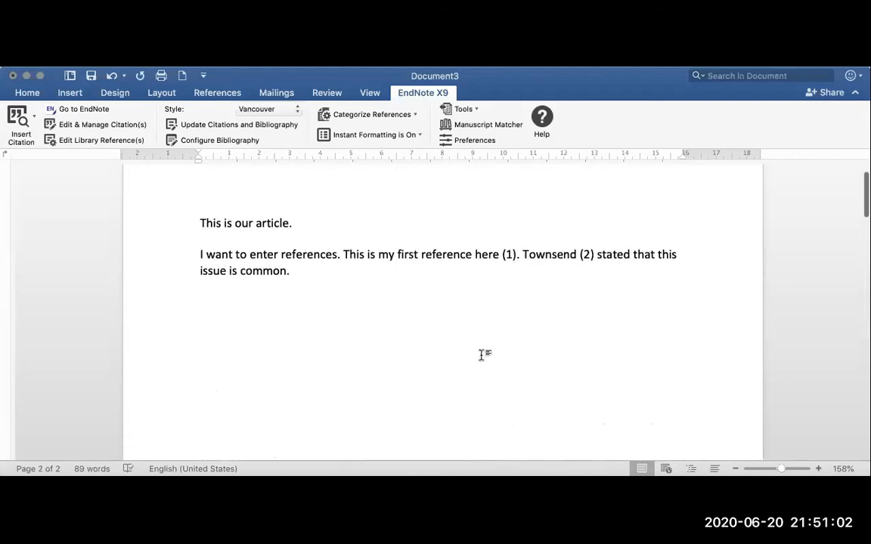
# Add "This is reference three" to the end of the paragraph and cite the 1998 article "Qualitative research: meanings or practices?" there
pyautogui.click(300, 285)
pyautogui.write('Thi')
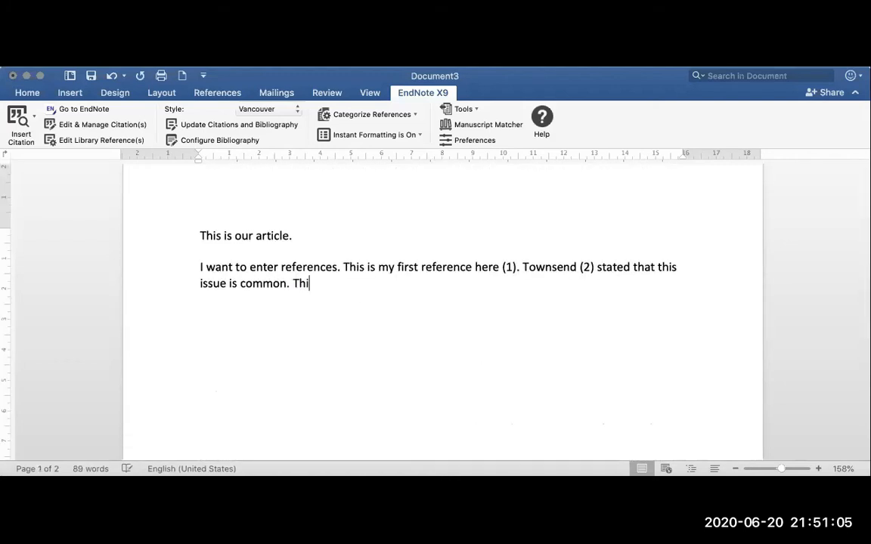
pyautogui.write('s is reference three')
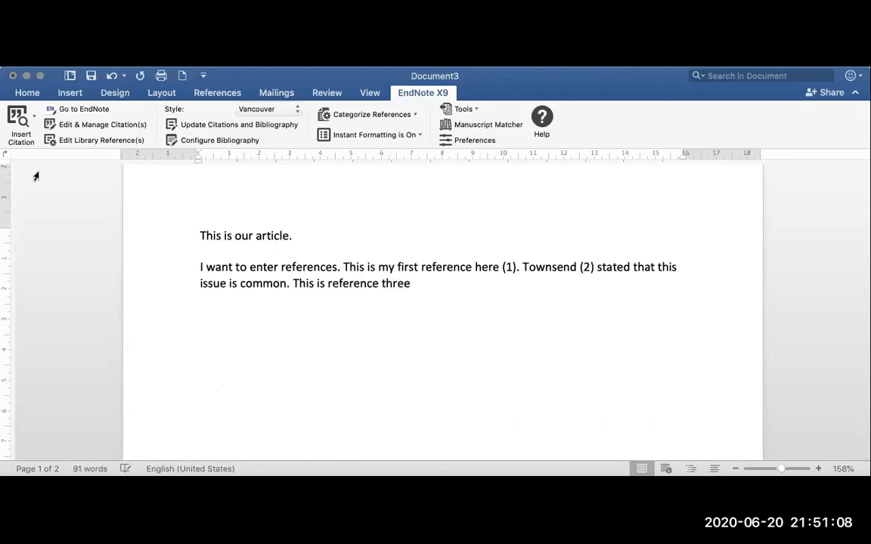
pyautogui.click(19, 118)
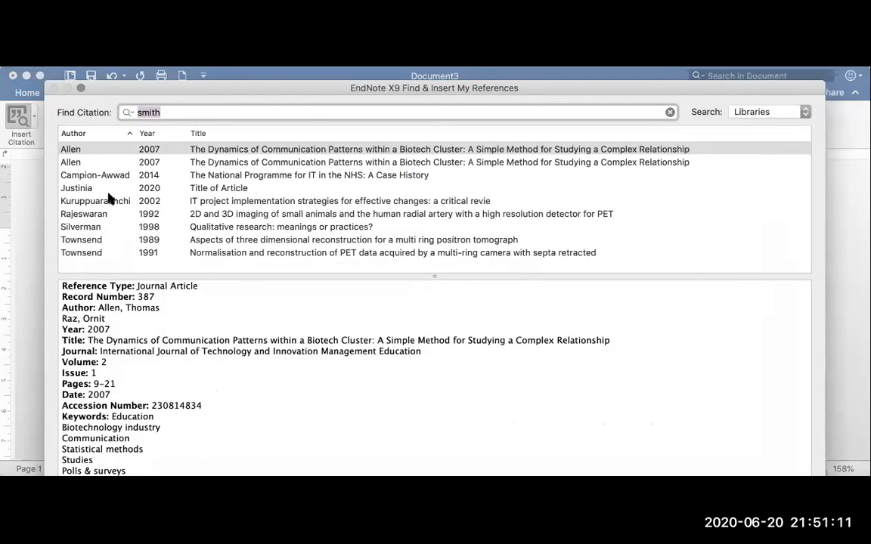
pyautogui.doubleClick(106, 228)
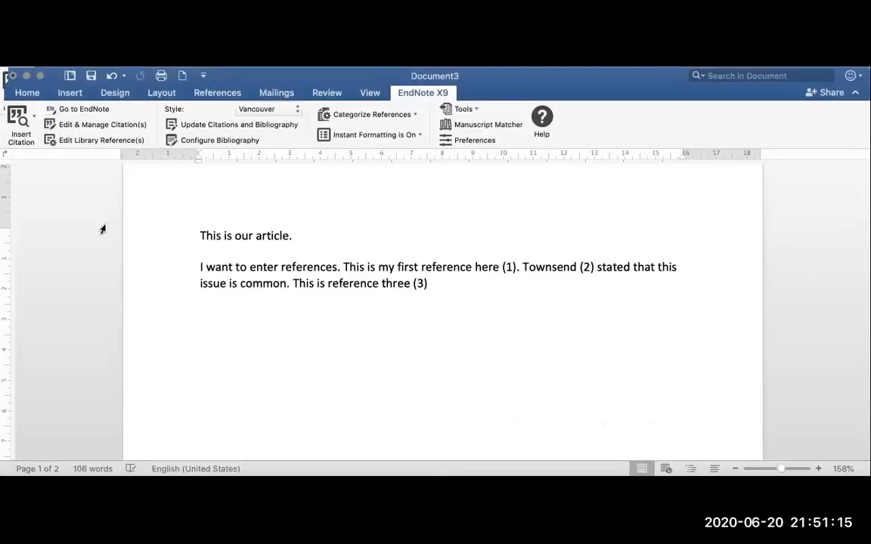
# Continue the sentence after citation (3) with ", and then I want to reference the first one"
pyautogui.write(', and then I want ')
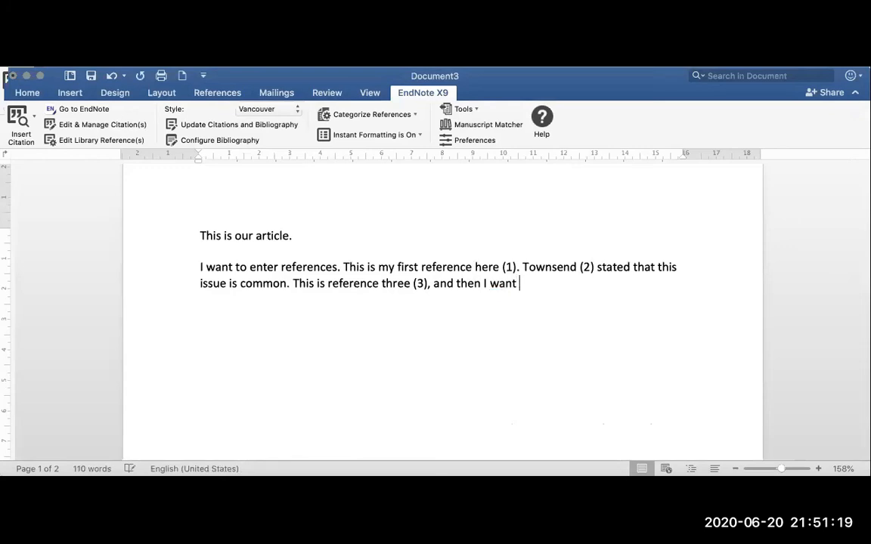
pyautogui.write('to reference ')
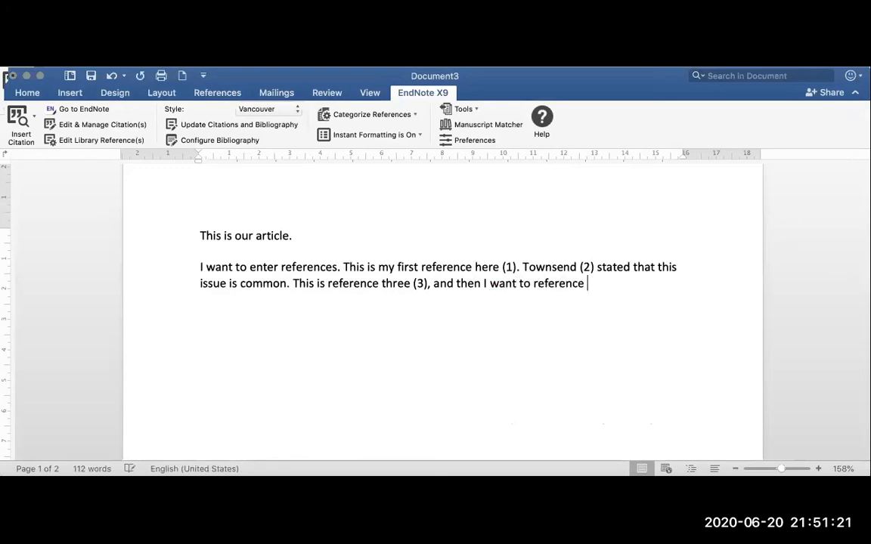
pyautogui.write('the first one v')
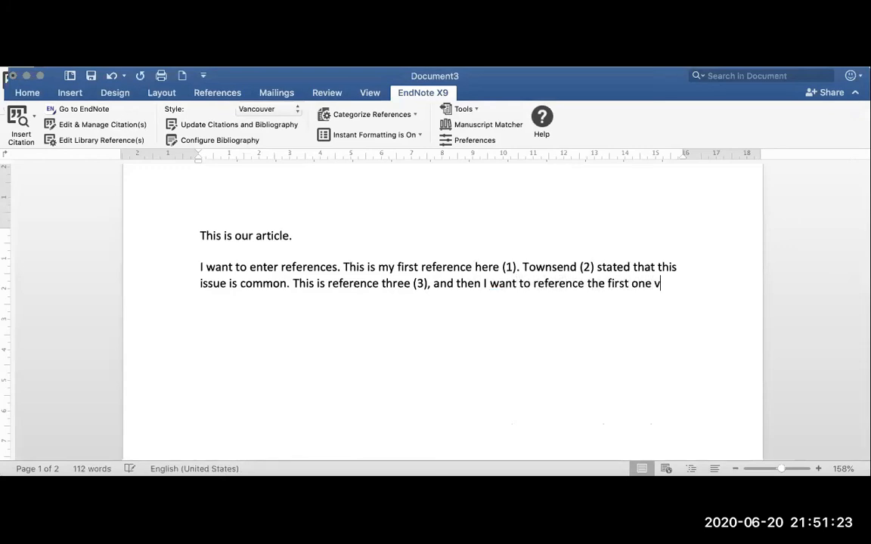
pyautogui.press('BackSpace')
# Cite the 2007 article on communication patterns within a biotech cluster again after "the first one" and end the sentence with a period
pyautogui.scroll(-10, 402, 274)
pyautogui.scroll(-8, 404, 273)
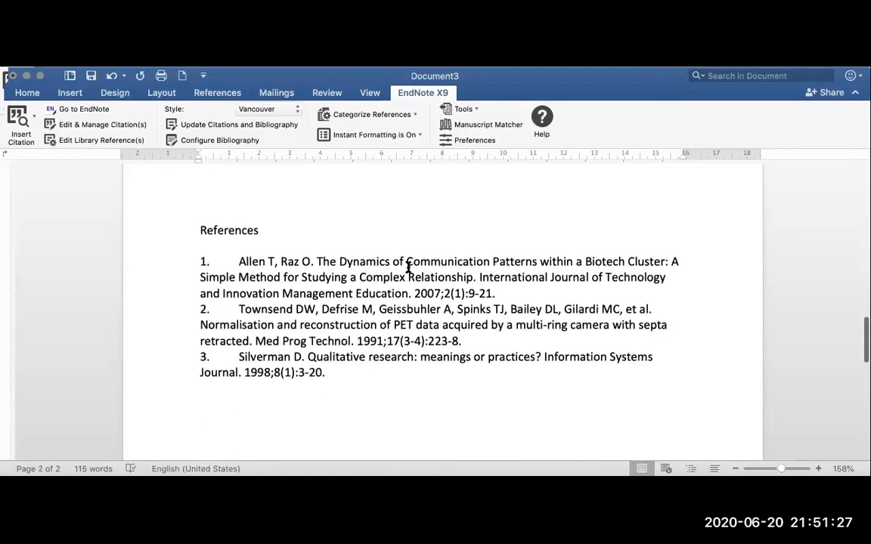
pyautogui.scroll(15, 463, 272)
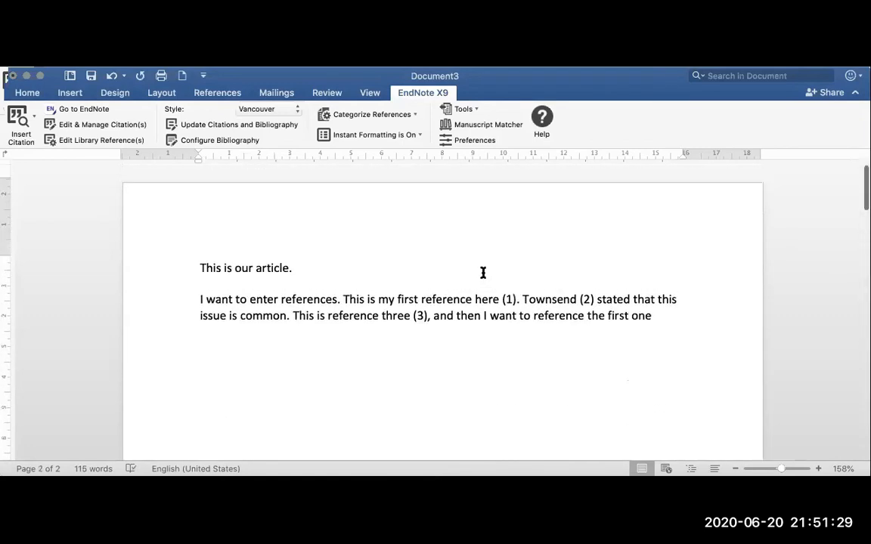
pyautogui.click(656, 310)
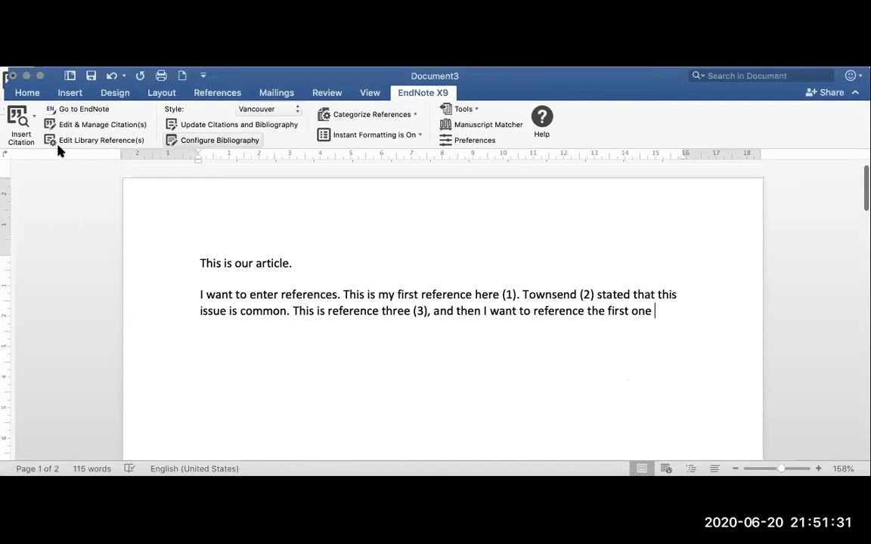
pyautogui.click(18, 124)
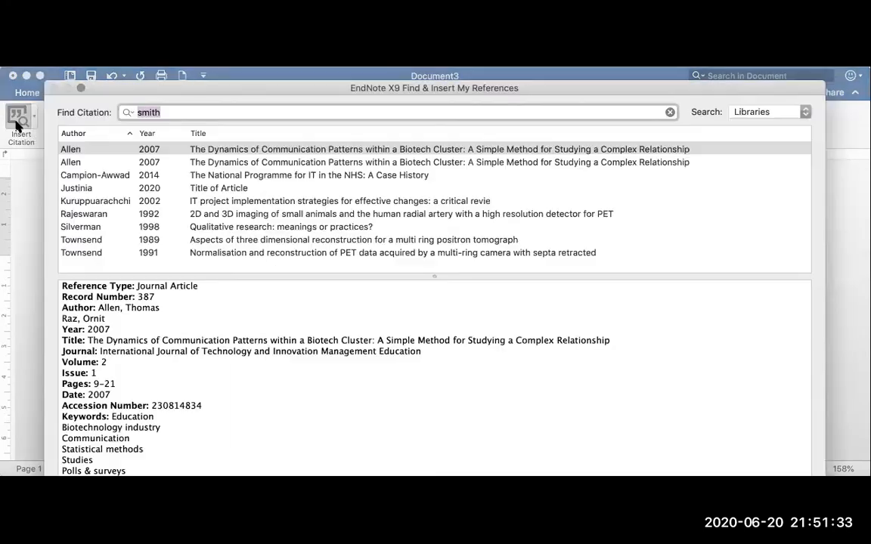
pyautogui.click(227, 152)
pyautogui.doubleClick(227, 152)
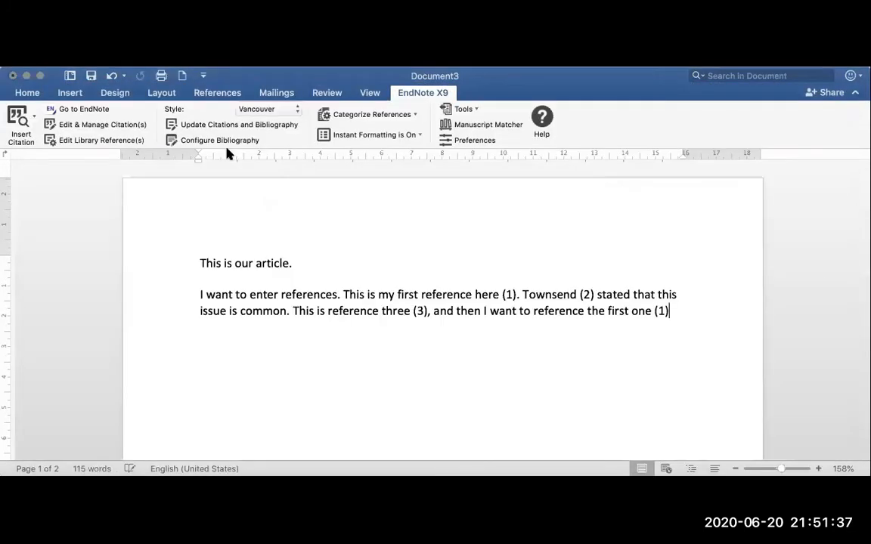
pyautogui.write('.')
# Compare the numbered in-text citations, including the repeated first one, with the entries in the References list
pyautogui.click(657, 314)
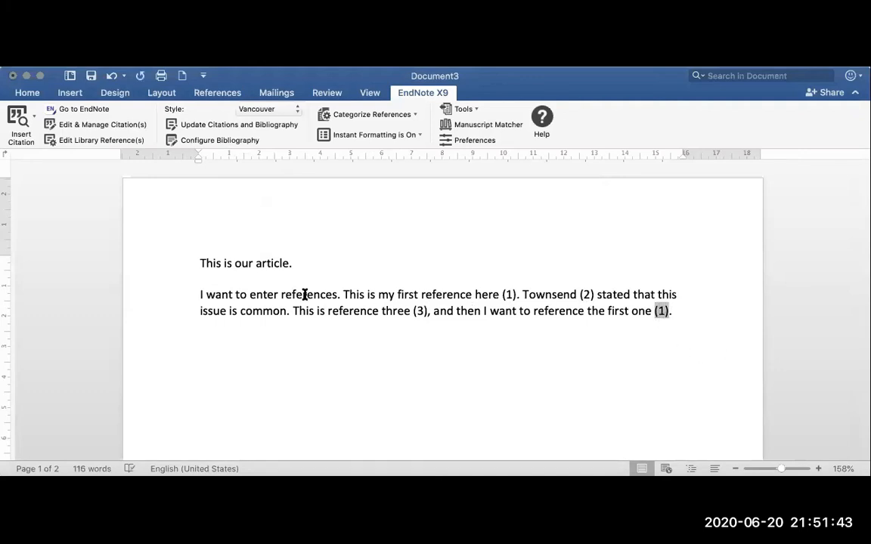
pyautogui.click(508, 295)
pyautogui.click(589, 295)
pyautogui.click(421, 313)
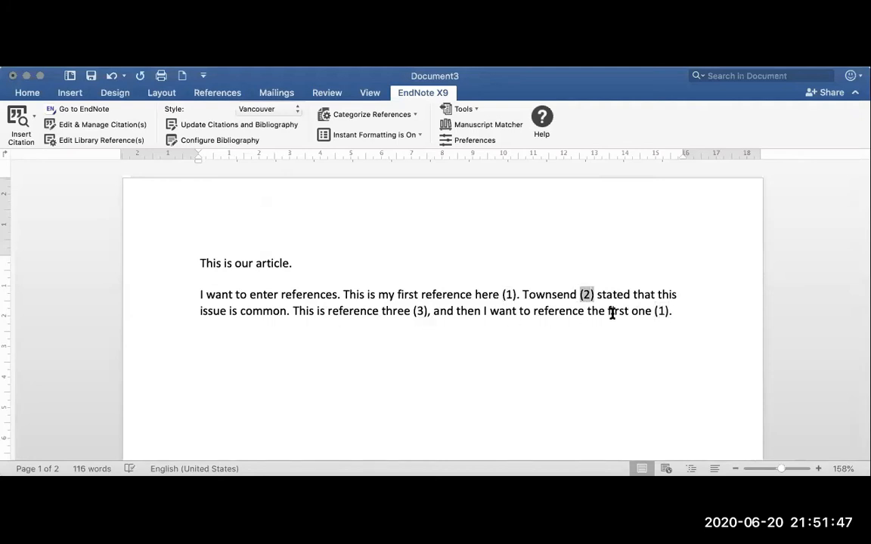
pyautogui.click(662, 311)
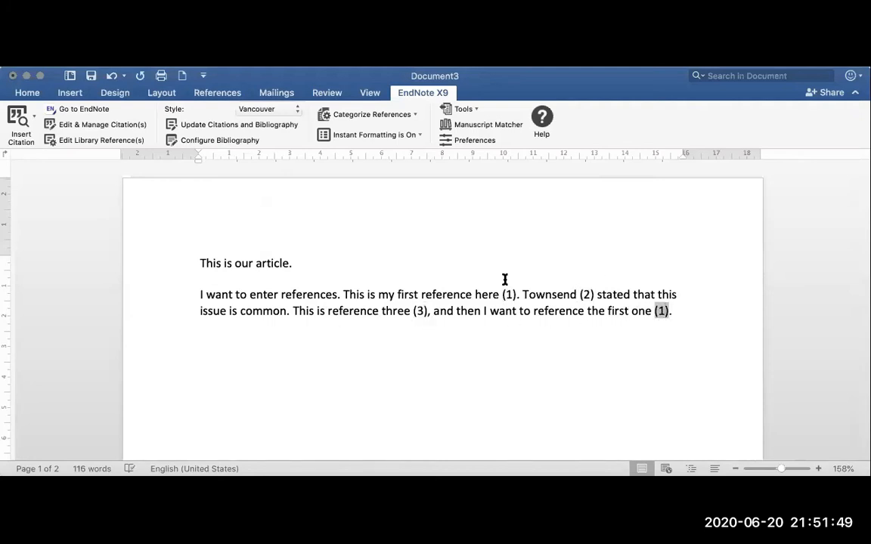
pyautogui.scroll(-10, 563, 360)
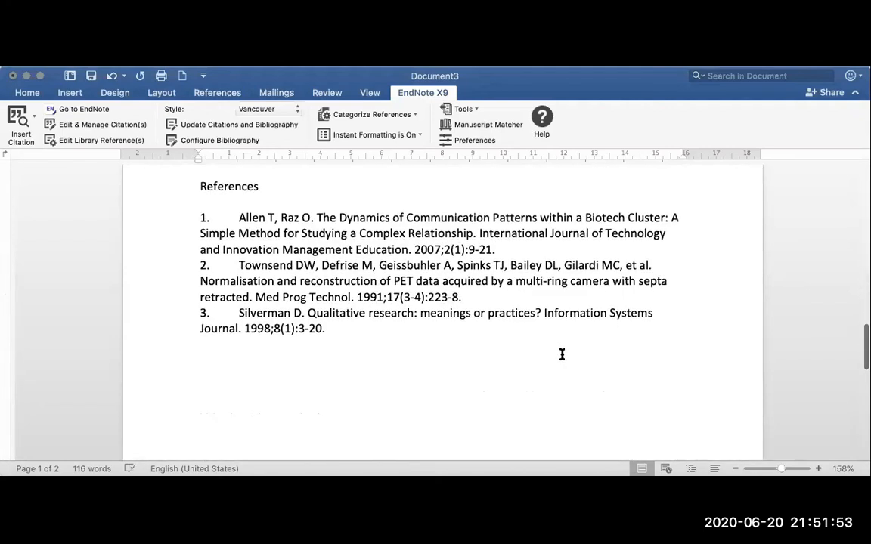
pyautogui.click(376, 338)
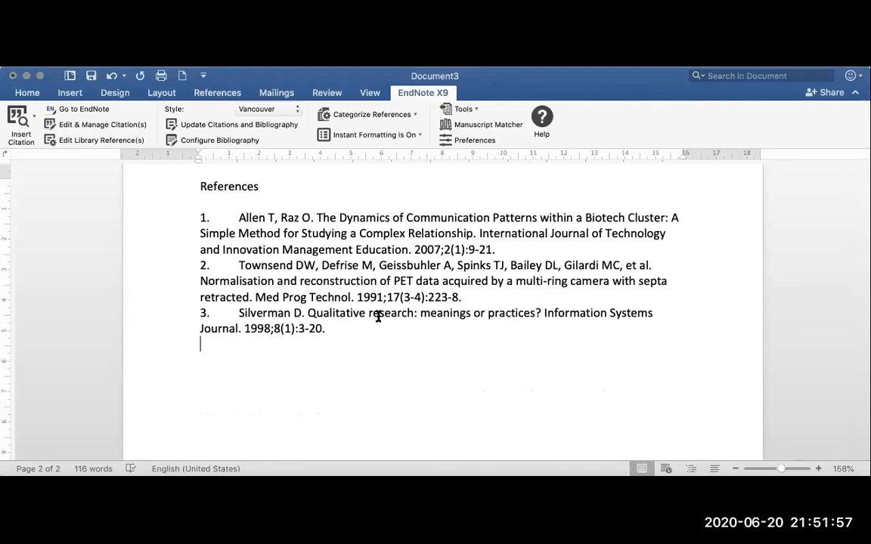
pyautogui.scroll(2, 377, 318)
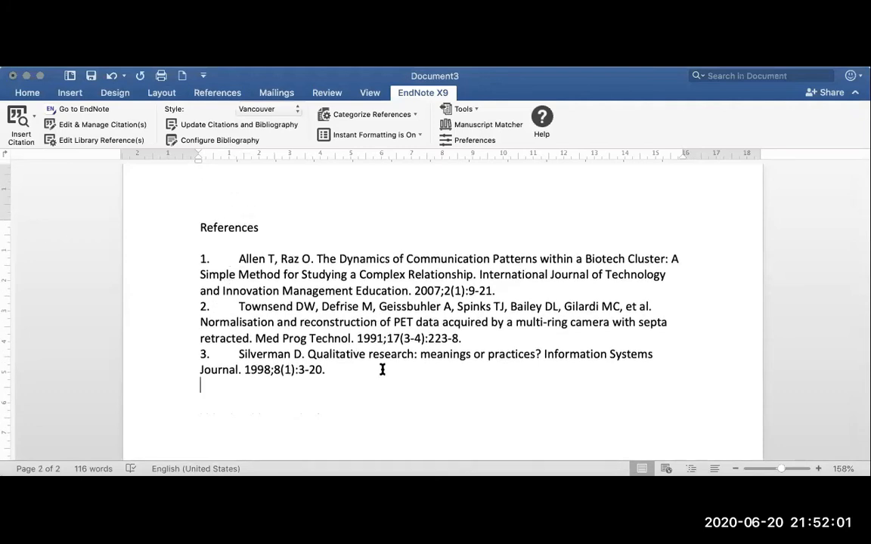
pyautogui.scroll(2, 381, 370)
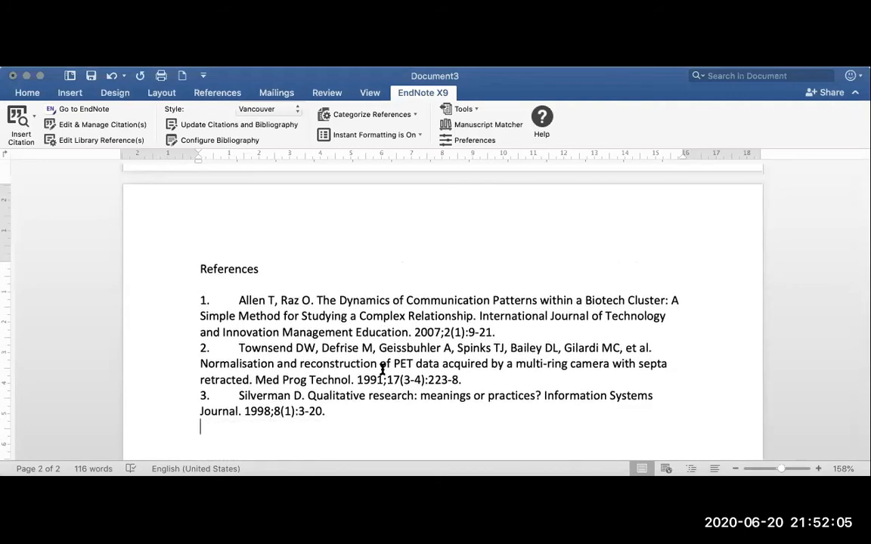
pyautogui.scroll(10, 383, 368)
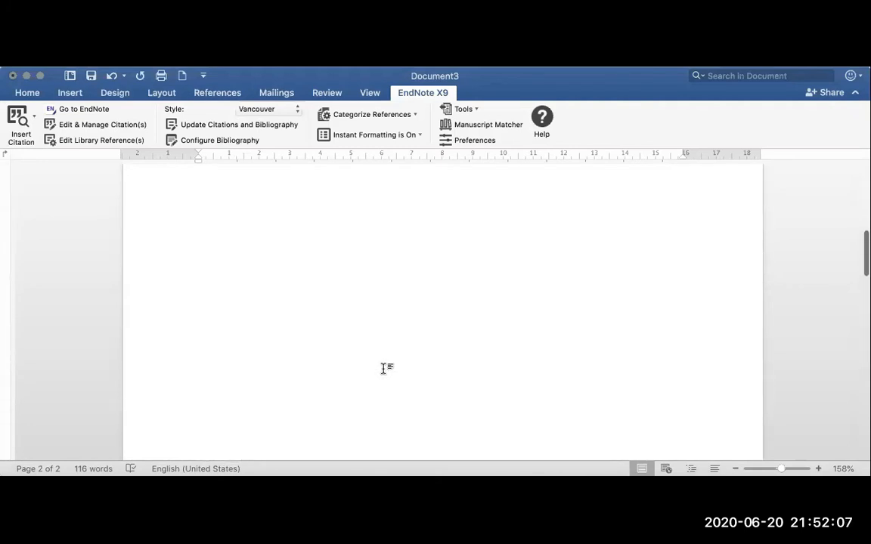
pyautogui.scroll(10, 384, 368)
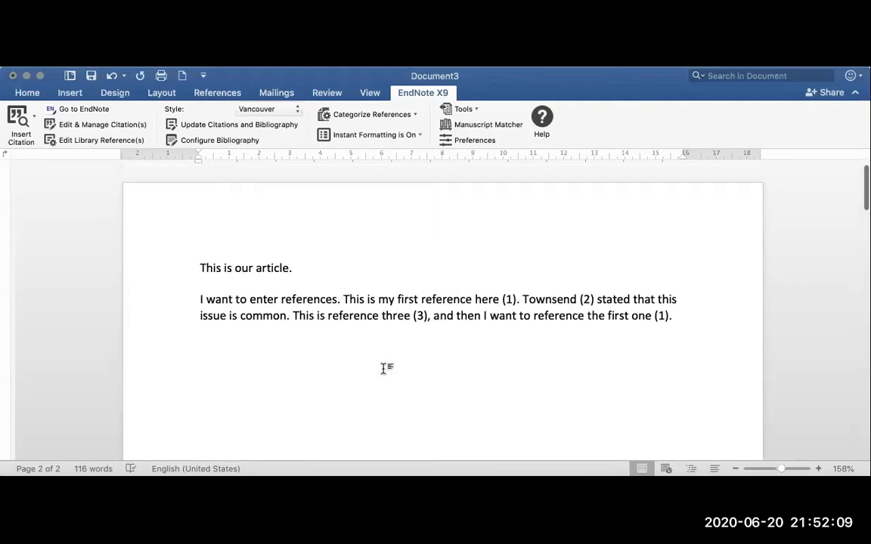
# Switch the document's citation style to MLA
pyautogui.click(680, 317)
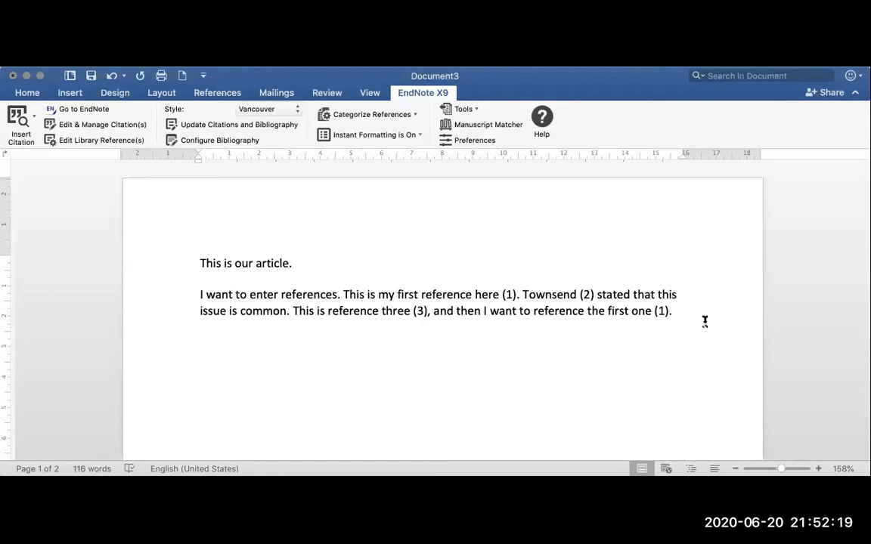
pyautogui.click(662, 313)
pyautogui.rightClick(662, 316)
pyautogui.click(637, 306)
pyautogui.click(288, 109)
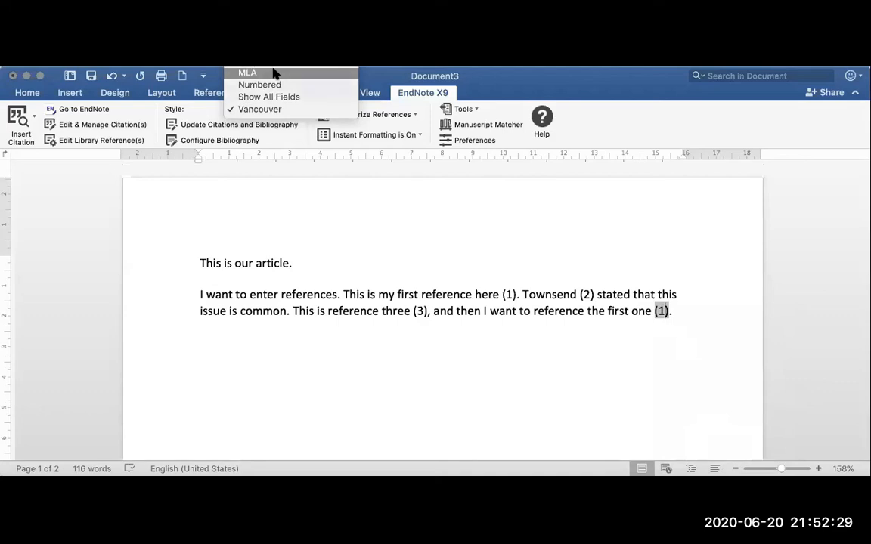
pyautogui.click(273, 73)
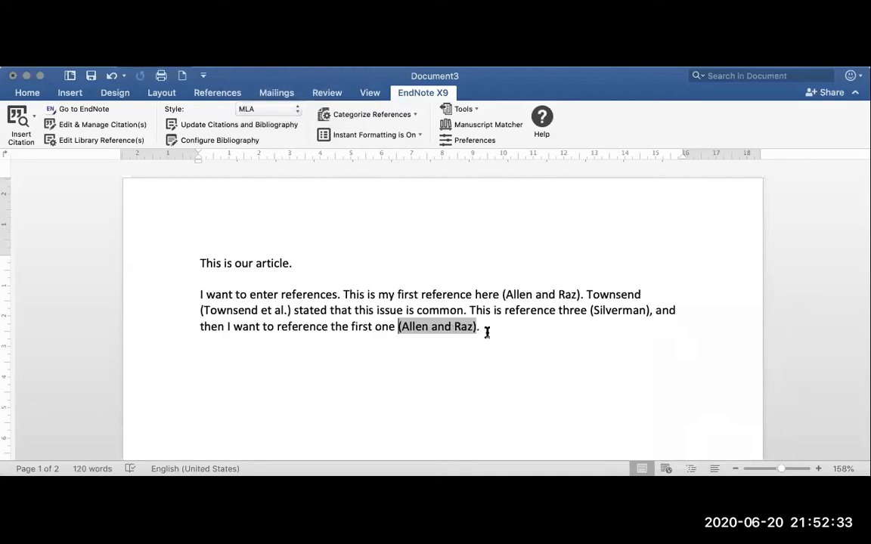
# Switch the document's citation style from the current one to APA 6th
pyautogui.click(609, 294)
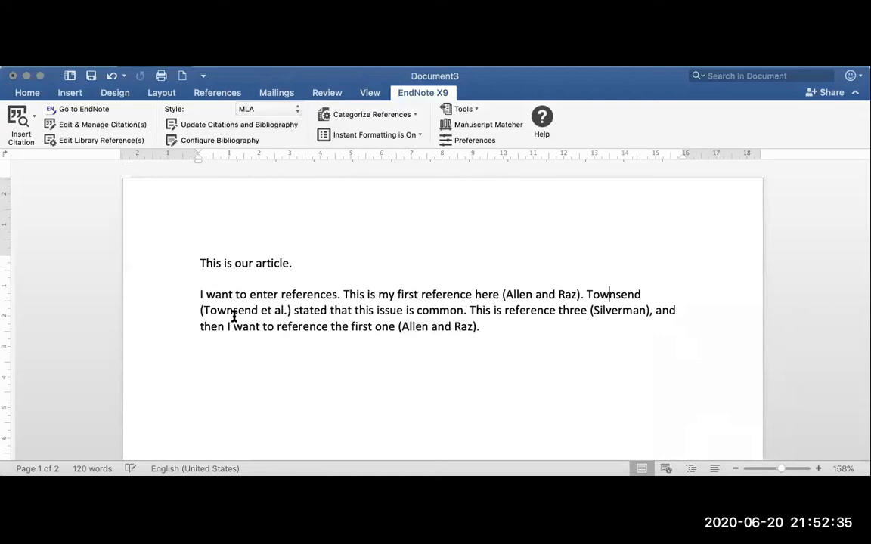
pyautogui.click(235, 310)
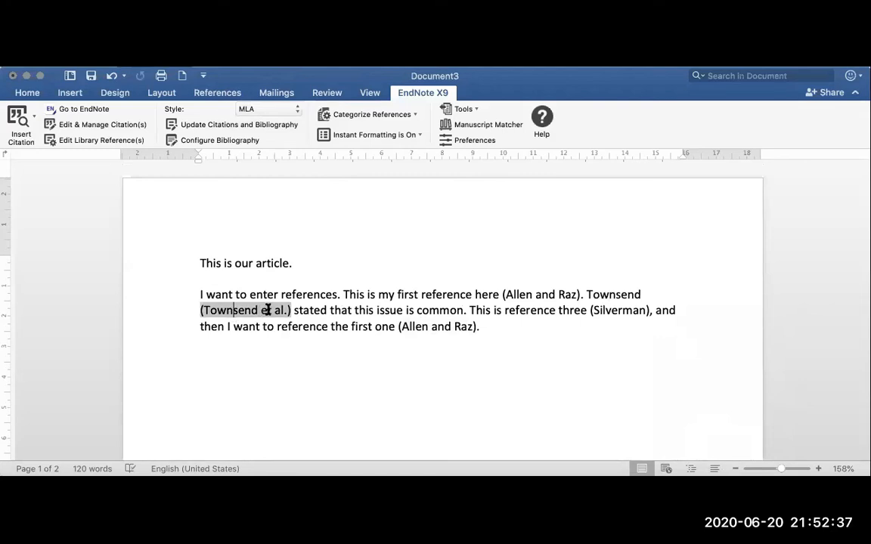
pyautogui.click(266, 109)
pyautogui.scroll(3, 273, 88)
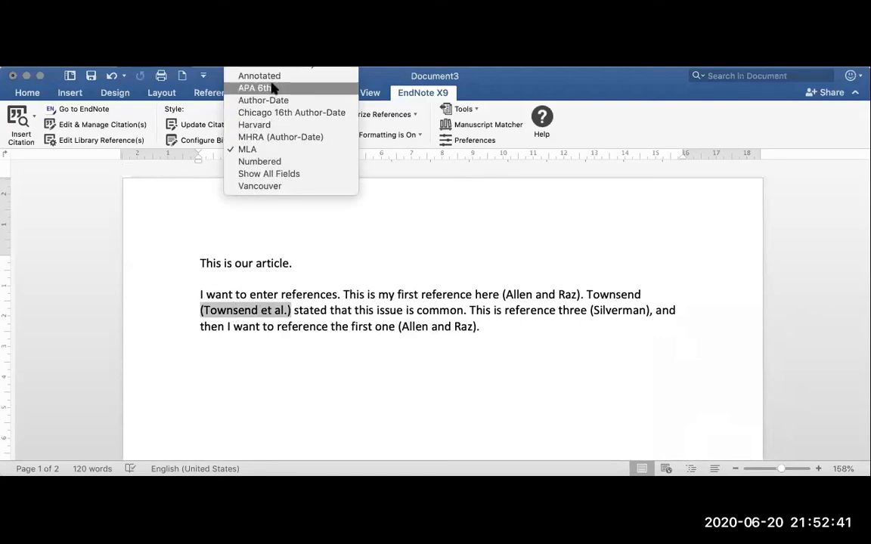
pyautogui.click(273, 88)
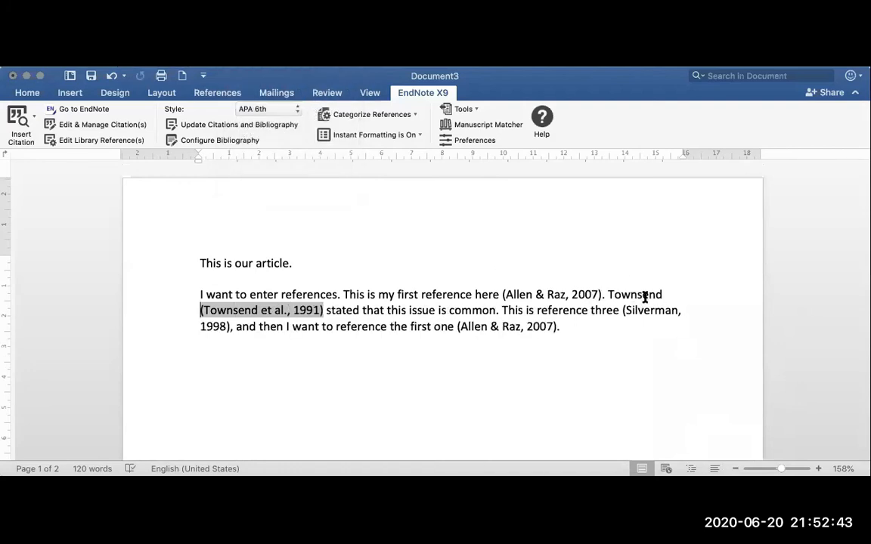
# Change the 1991 in-text citation to the author (year) form, with only the year in parentheses
pyautogui.rightClick(266, 310)
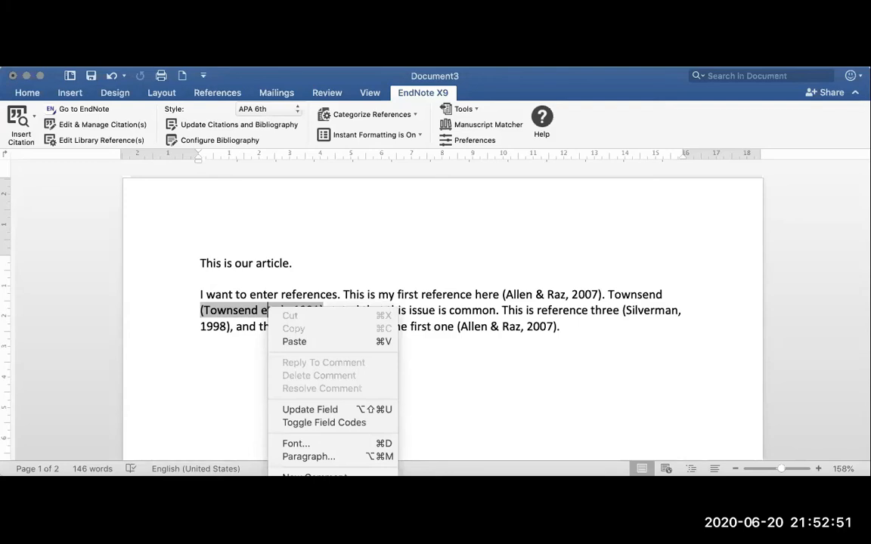
pyautogui.click(310, 409)
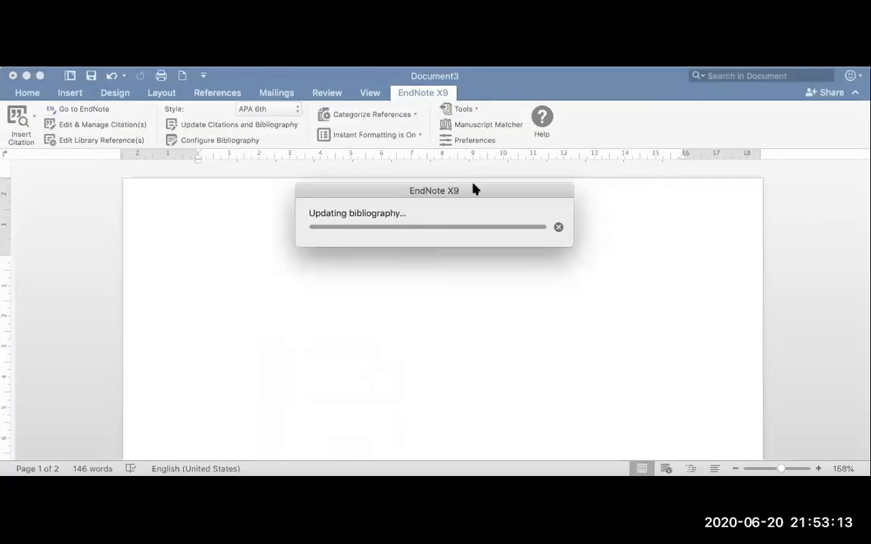
pyautogui.moveTo(470, 189); pyautogui.dragTo(417, 214)
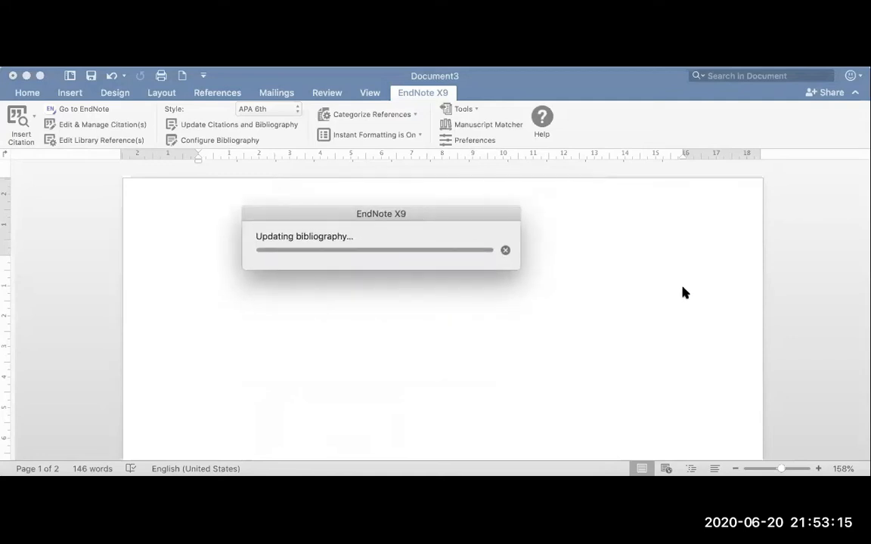
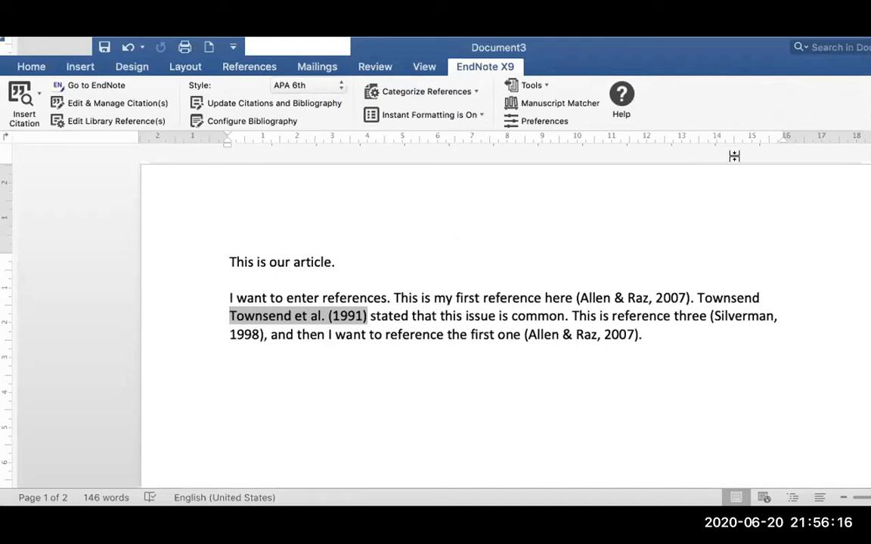
# Delete the duplicate author surname typed in plain text just before the 1991 citation
pyautogui.click(575, 338)
pyautogui.click(231, 317)
pyautogui.click(316, 372)
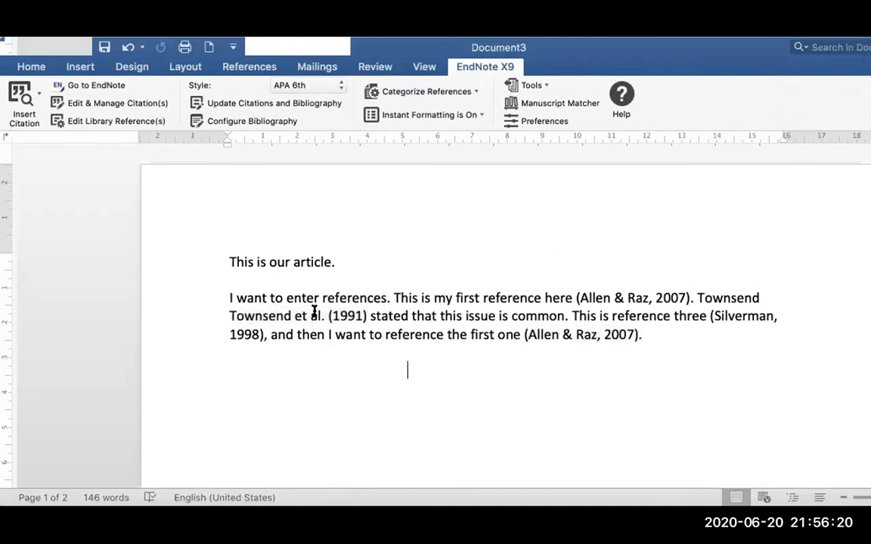
pyautogui.moveTo(324, 314)
pyautogui.mouseDown()
pyautogui.moveTo(253, 313)
pyautogui.moveTo(298, 320)
pyautogui.mouseUp()
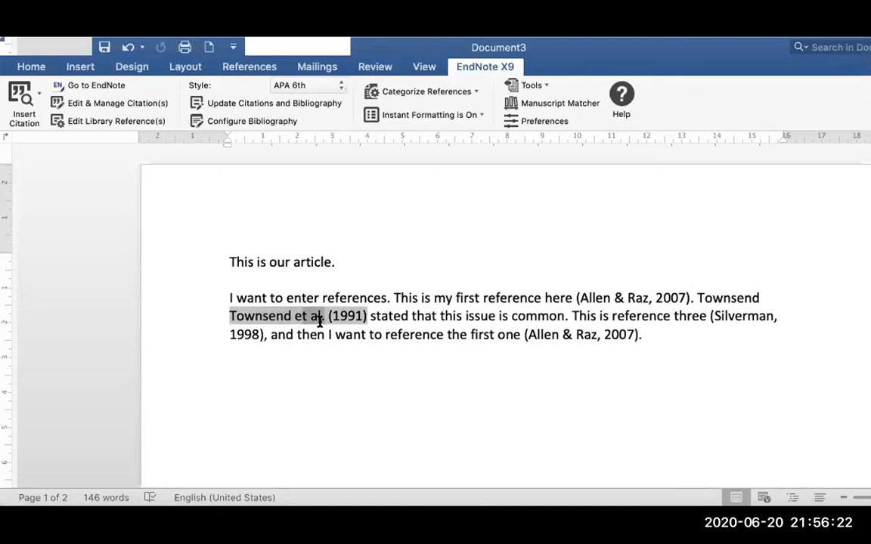
pyautogui.click(327, 334)
pyautogui.moveTo(229, 316); pyautogui.dragTo(369, 312)
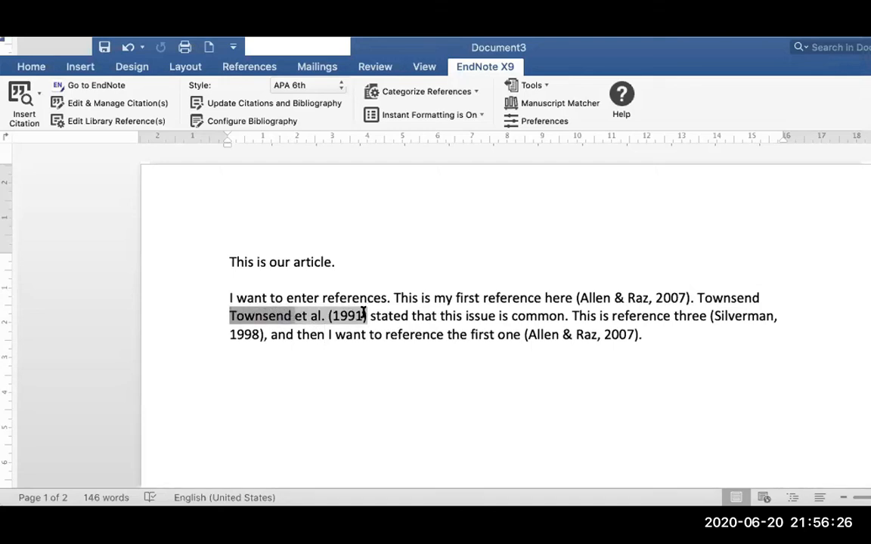
pyautogui.click(366, 315)
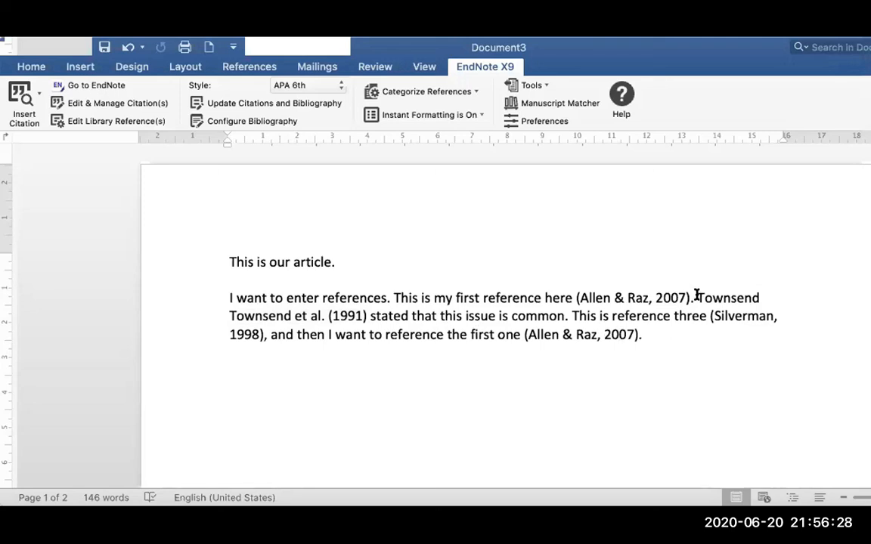
pyautogui.moveTo(695, 297); pyautogui.dragTo(759, 298)
pyautogui.press('BackSpace')
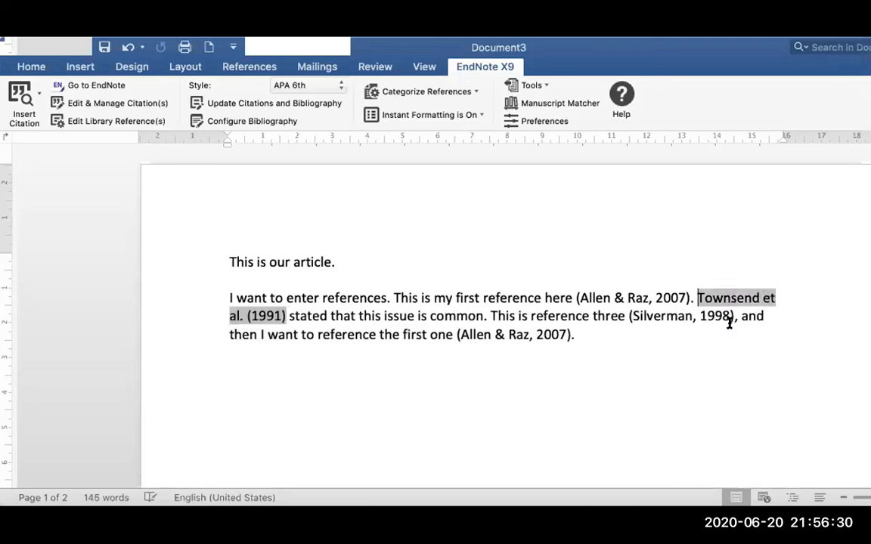
pyautogui.click(622, 315)
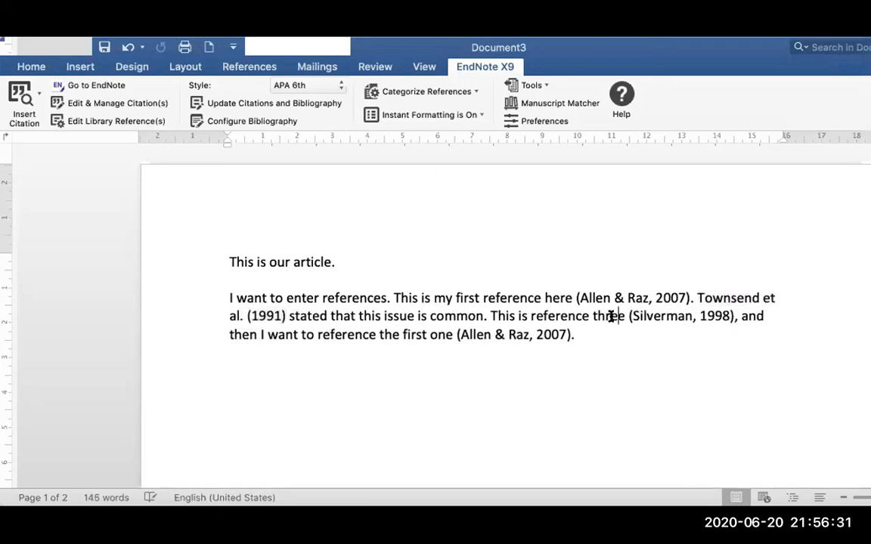
pyautogui.click(713, 297)
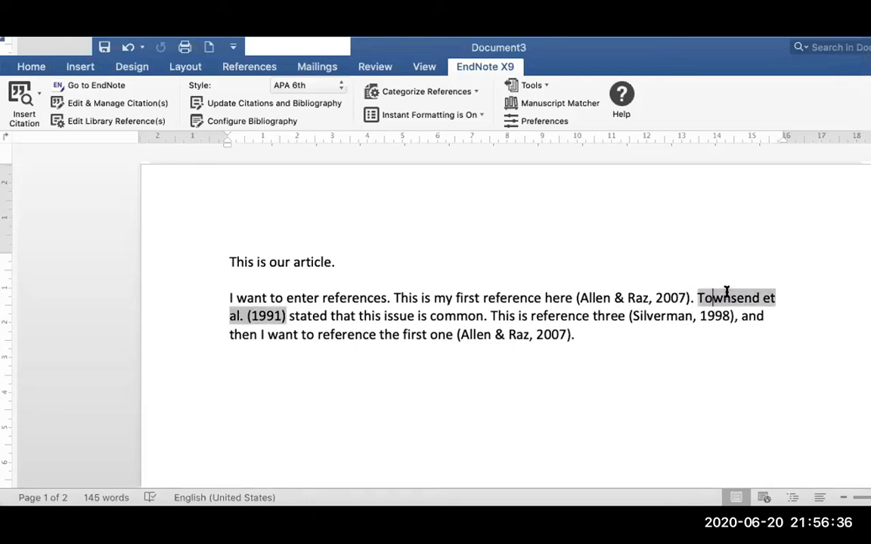
pyautogui.rightClick(727, 293)
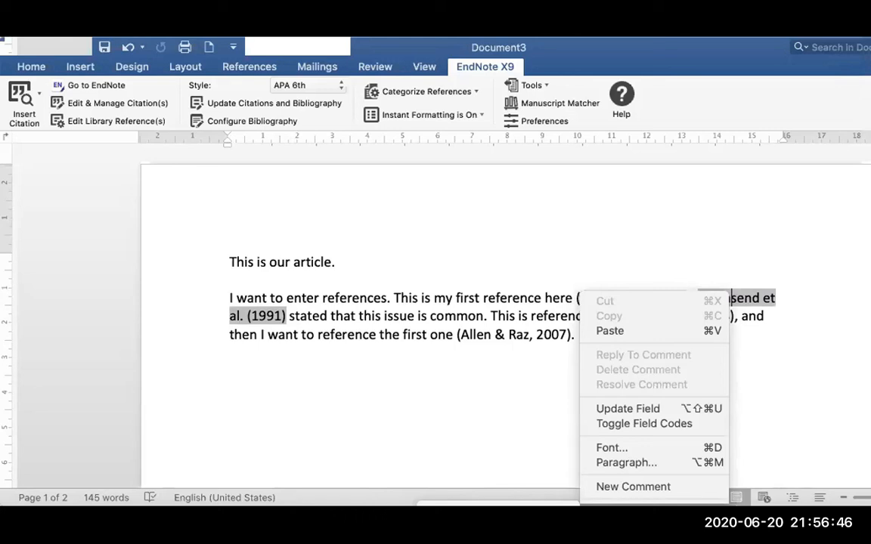
pyautogui.click(517, 366)
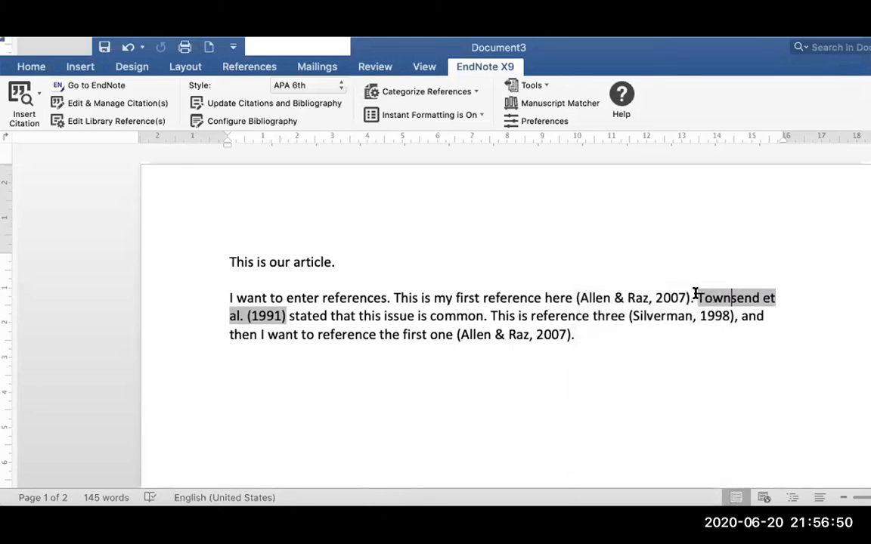
# Switch the document's citation style to Vancouver and check the in-text citations in the paragraph
pyautogui.click(282, 85)
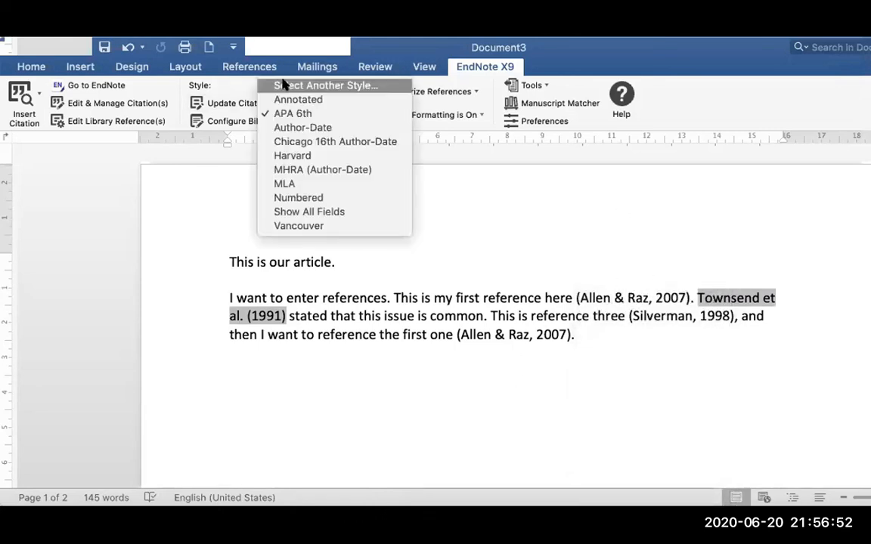
pyautogui.click(296, 227)
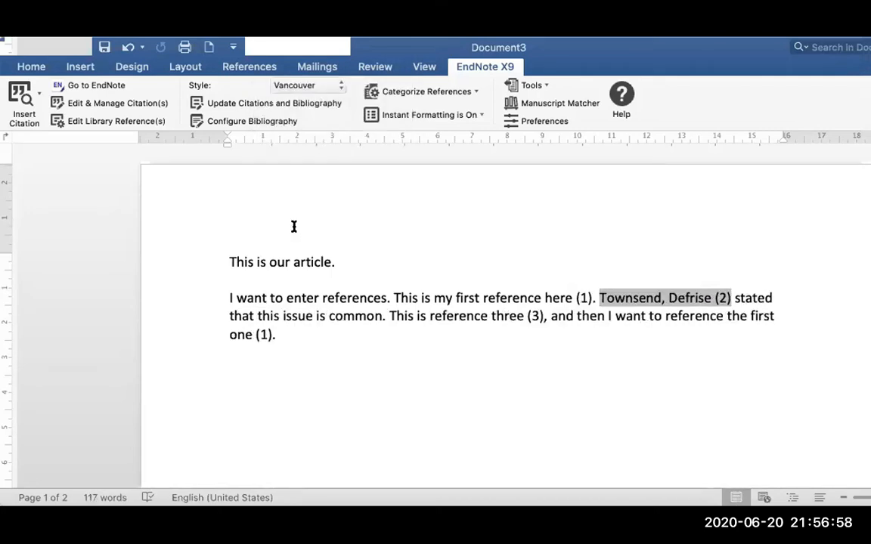
pyautogui.click(671, 356)
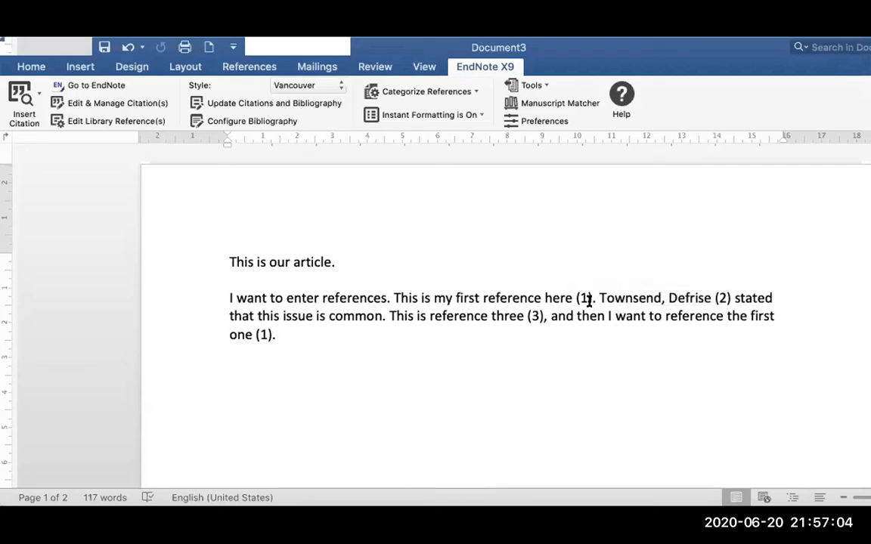
pyautogui.click(642, 297)
pyautogui.moveTo(657, 296); pyautogui.dragTo(698, 297)
pyautogui.click(676, 327)
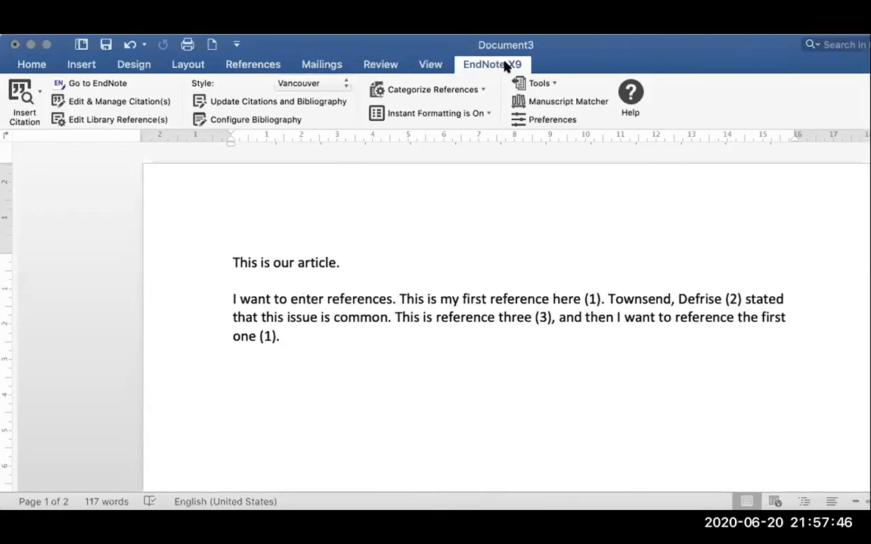
pyautogui.click(239, 65)
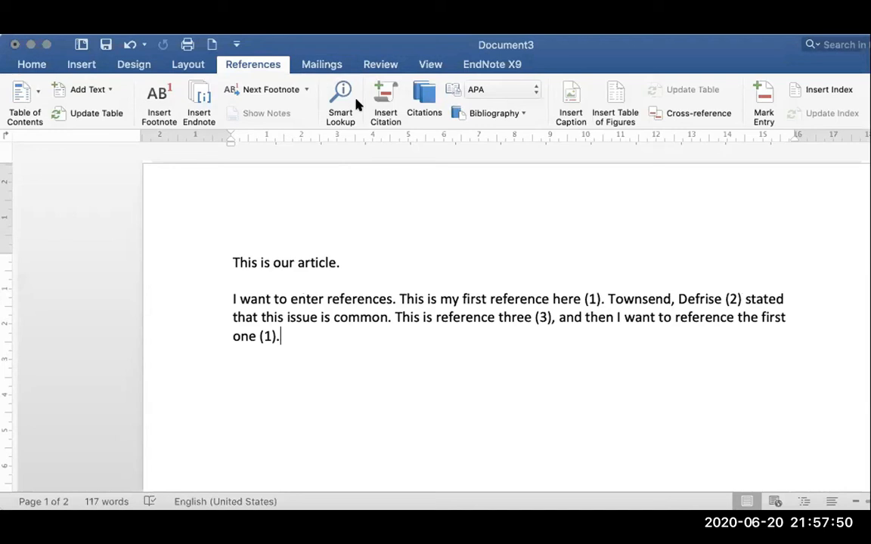
pyautogui.click(502, 65)
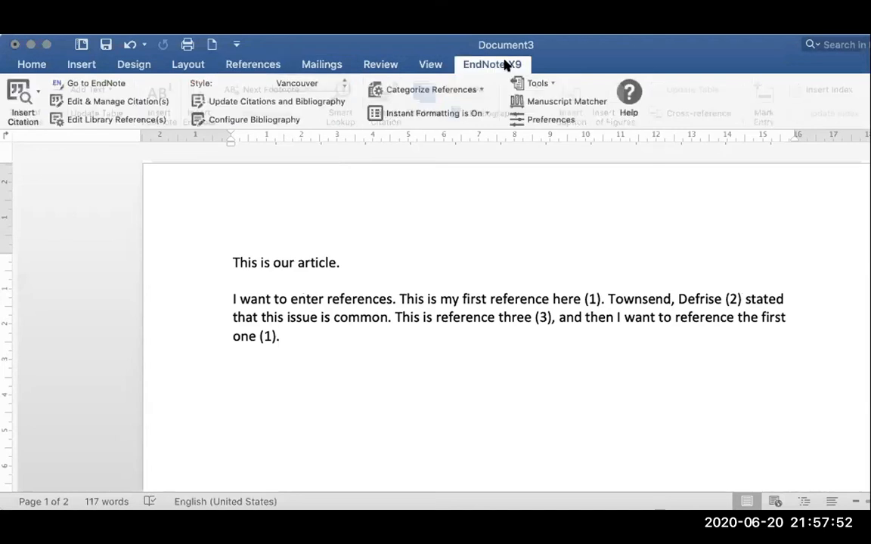
pyautogui.click(25, 92)
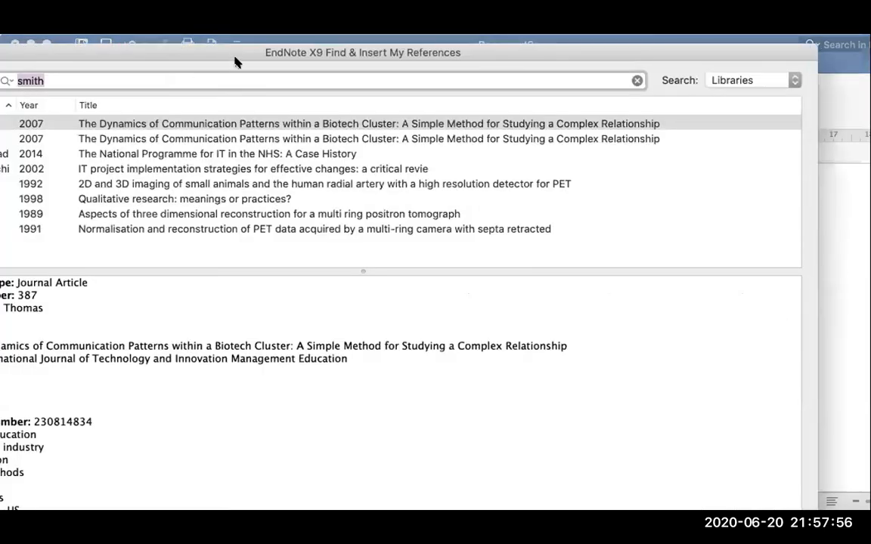
pyautogui.moveTo(296, 54)
pyautogui.mouseDown()
pyautogui.moveTo(341, 38)
pyautogui.moveTo(624, 38)
pyautogui.moveTo(227, 38)
pyautogui.moveTo(299, 38)
pyautogui.mouseUp()
pyautogui.click(757, 70)
pyautogui.click(751, 62)
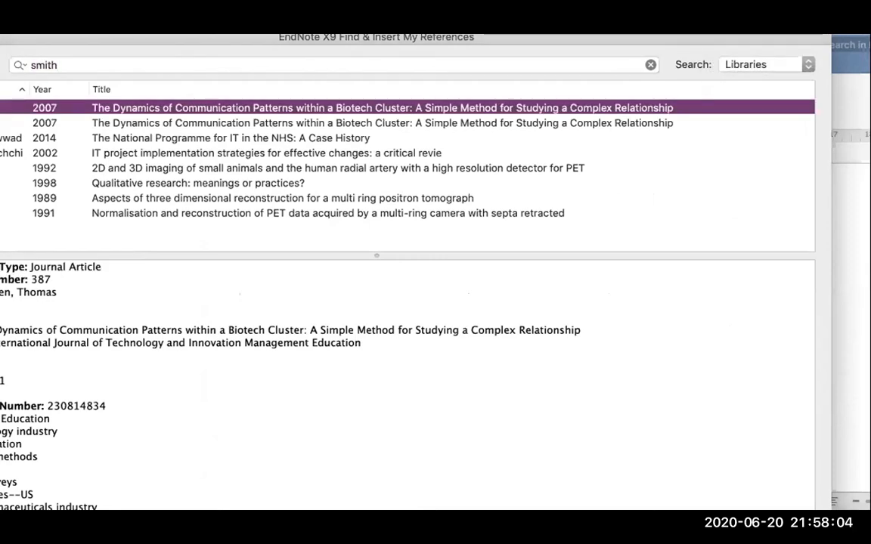
pyautogui.press('Return')
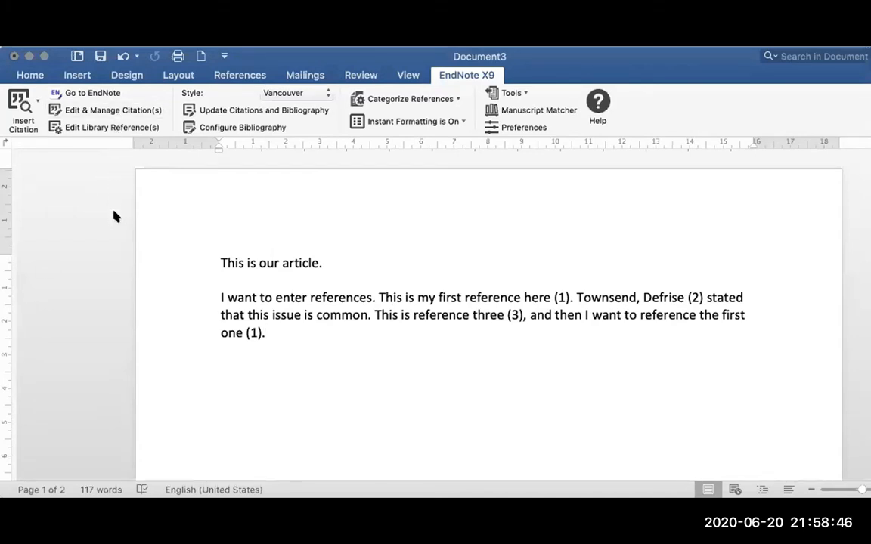
# Try to edit the library references at the end of the paragraph
pyautogui.click(106, 128)
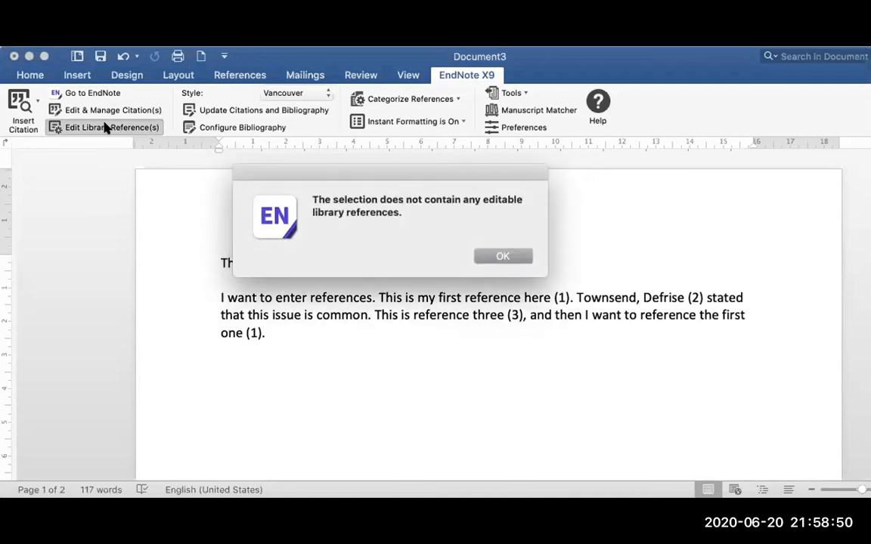
pyautogui.click(501, 258)
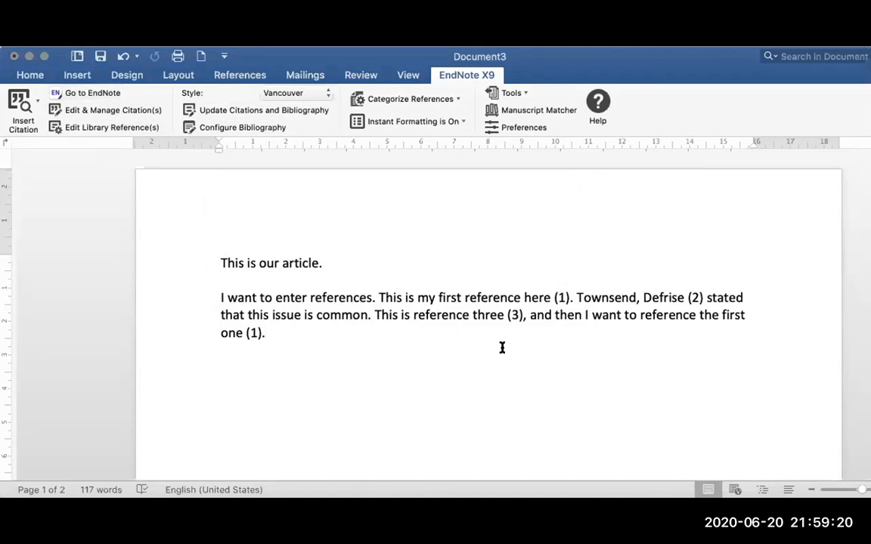
pyautogui.press('Return')
pyautogui.press('BackSpace')
# Search the library by author surname and cite the 2017 reference "Building Health Informatics Technologies for Higher Education in the Health Sciences" after the final period
pyautogui.click(15, 102)
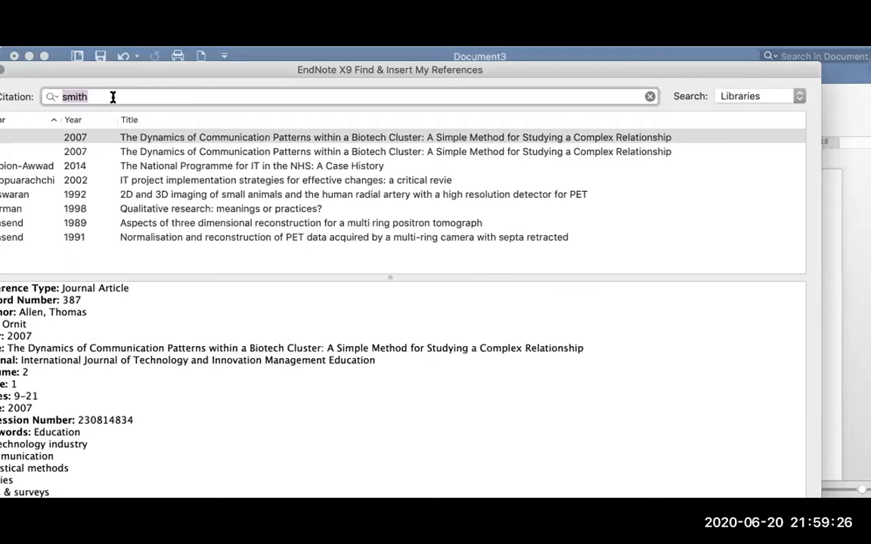
pyautogui.write('justini')
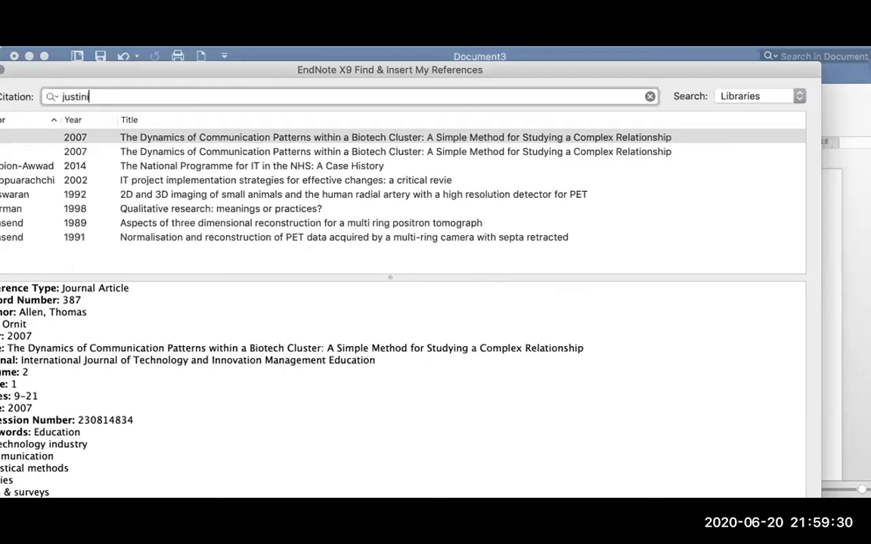
pyautogui.press('Return')
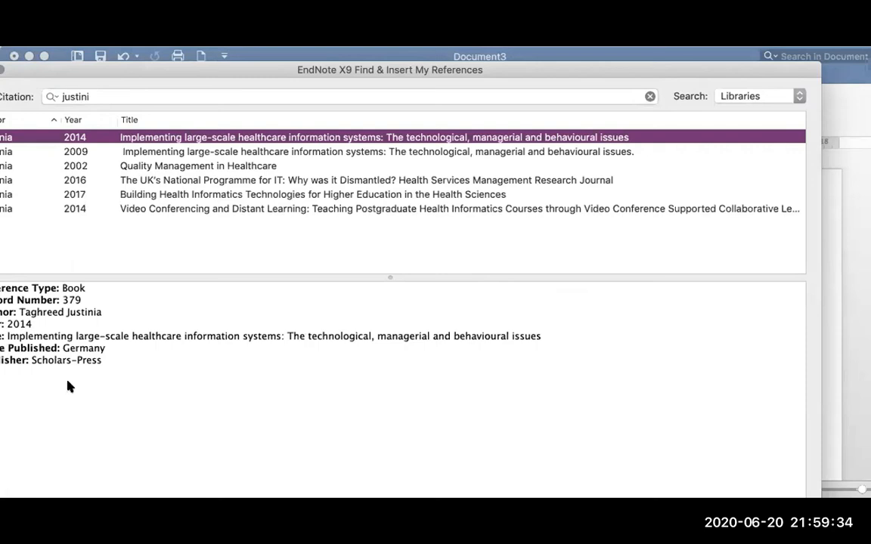
pyautogui.click(92, 152)
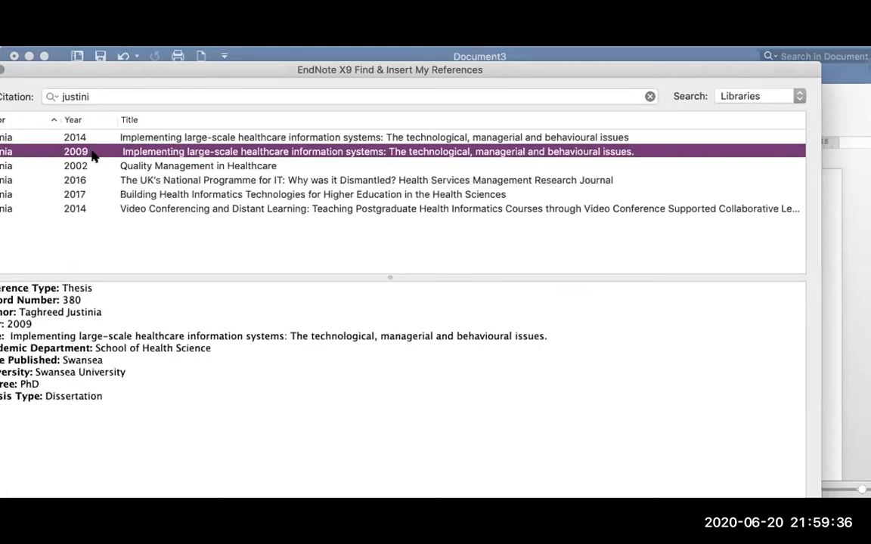
pyautogui.click(89, 196)
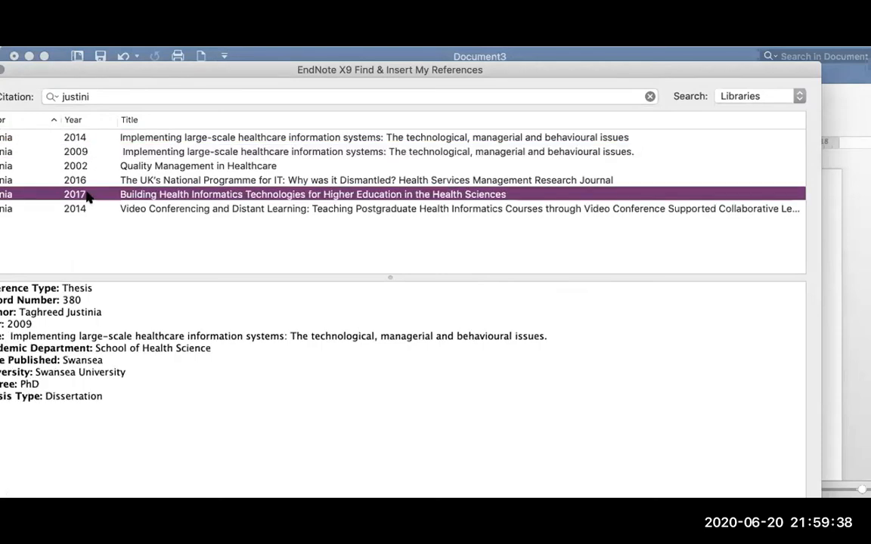
pyautogui.doubleClick(86, 196)
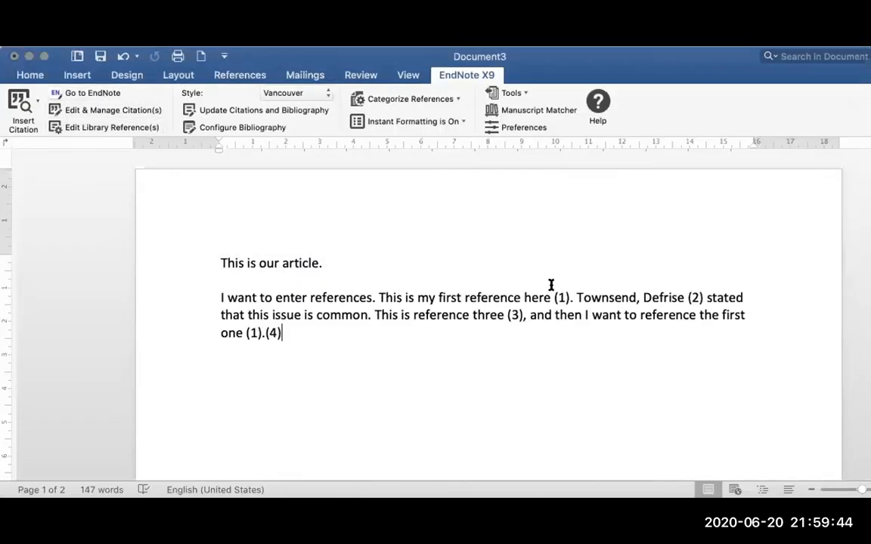
pyautogui.click(100, 92)
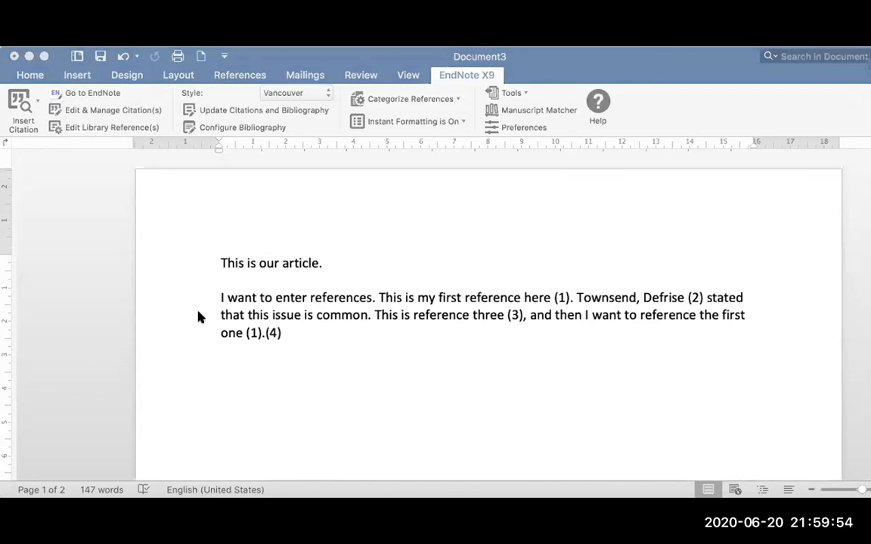
pyautogui.press('super+Tab')
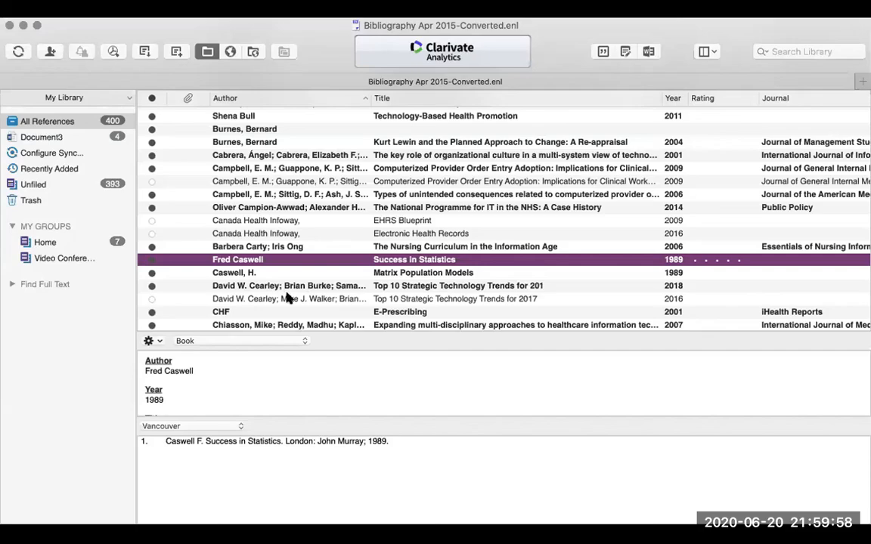
pyautogui.press('super+Tab')
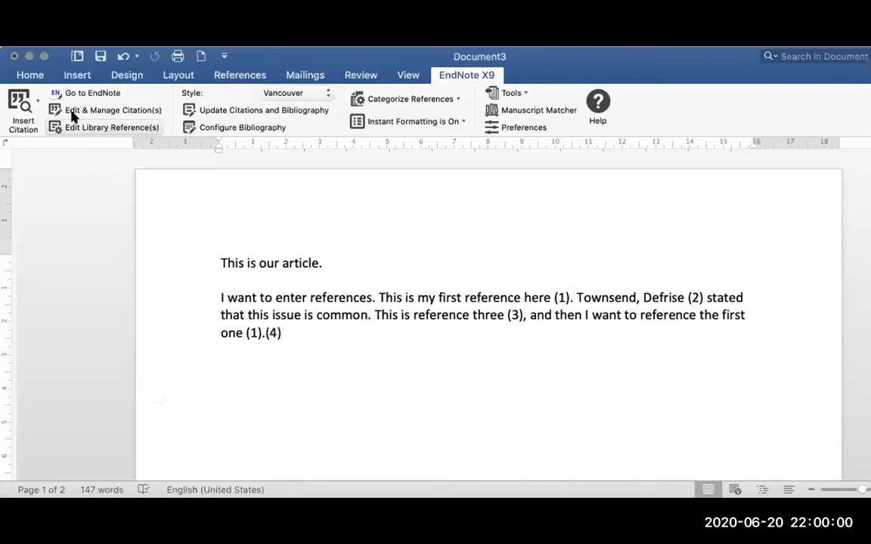
# Cite the 2014 reference "Video Conferencing and Distant Learning" alongside the paragraph's last citation and check the bibliography at the document's end
pyautogui.click(22, 105)
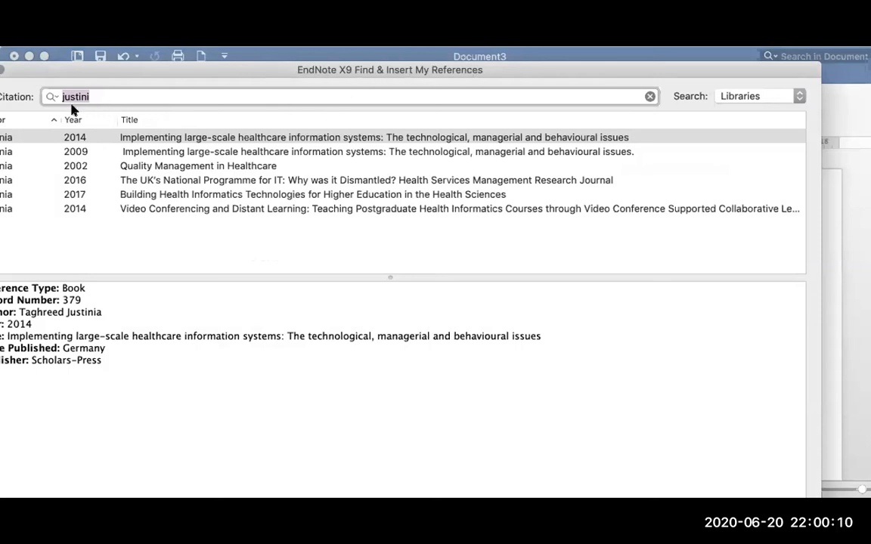
pyautogui.click(71, 153)
pyautogui.click(72, 180)
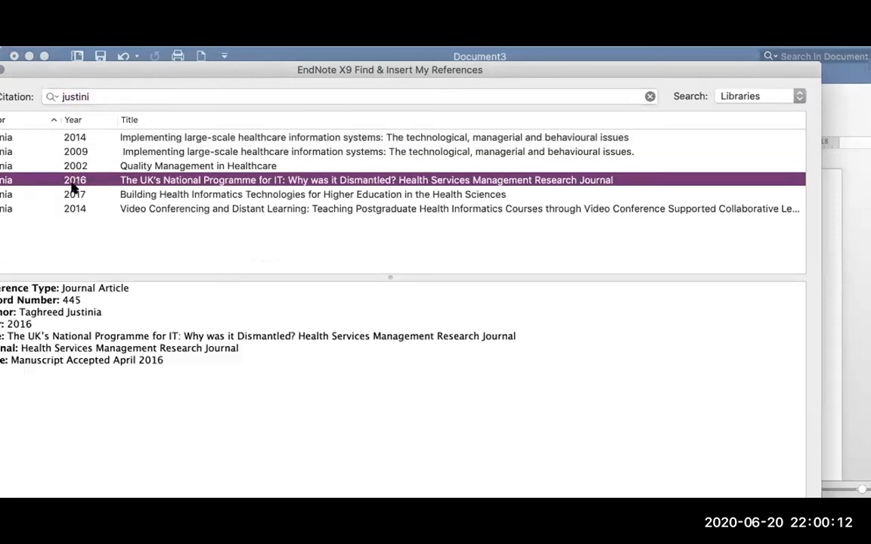
pyautogui.click(76, 208)
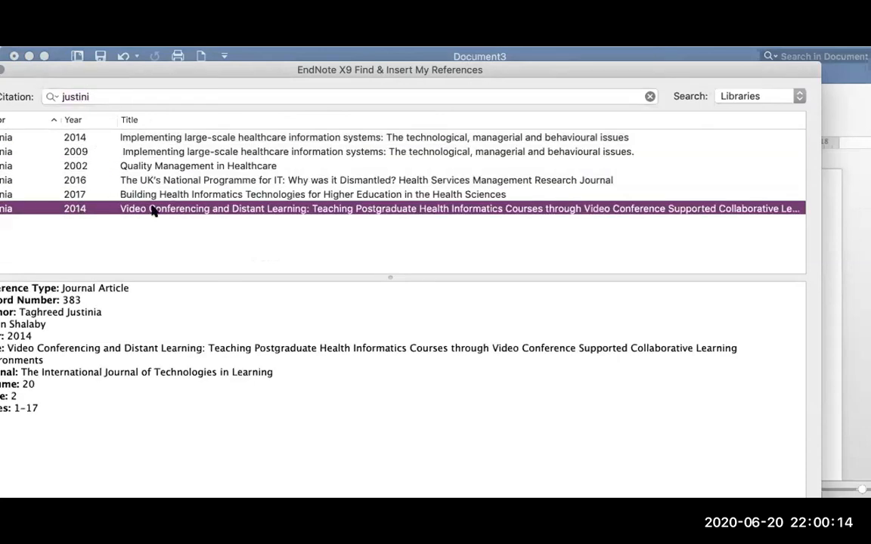
pyautogui.doubleClick(175, 211)
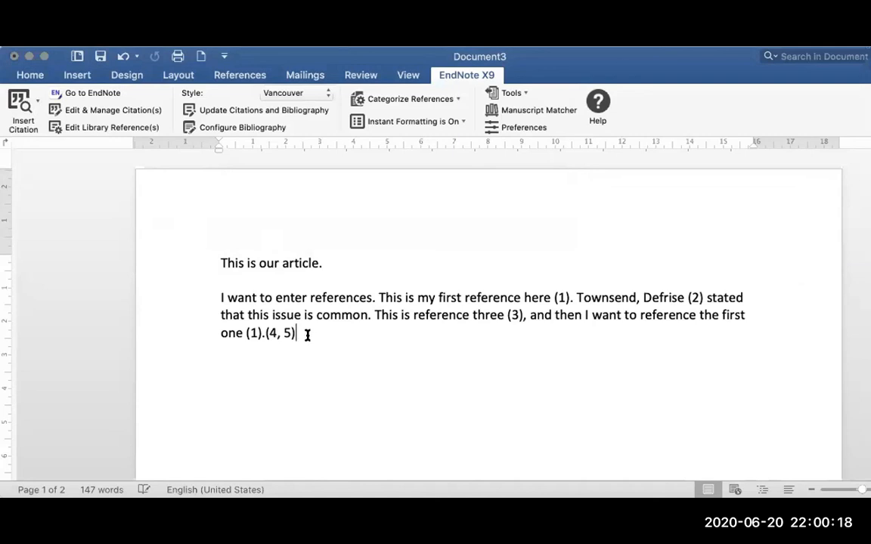
pyautogui.scroll(-1, 308, 334)
pyautogui.scroll(-10, 307, 334)
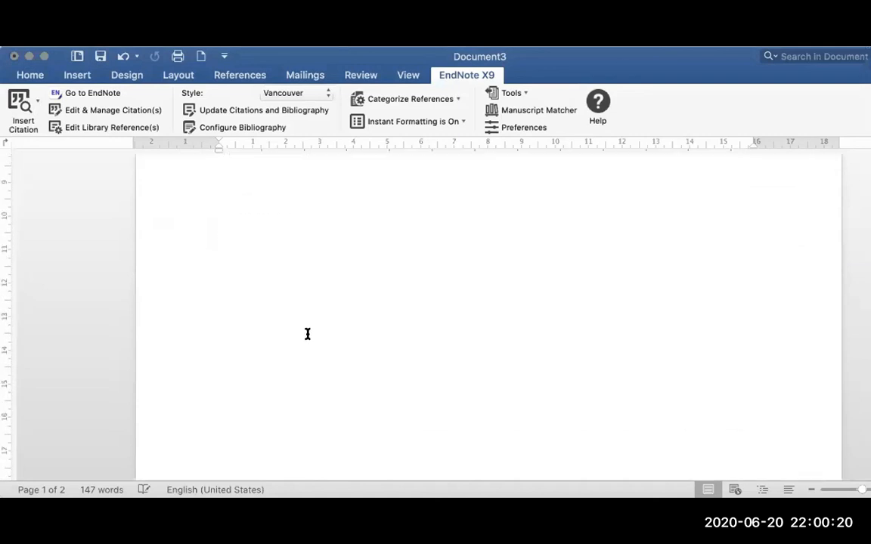
pyautogui.scroll(-10, 308, 333)
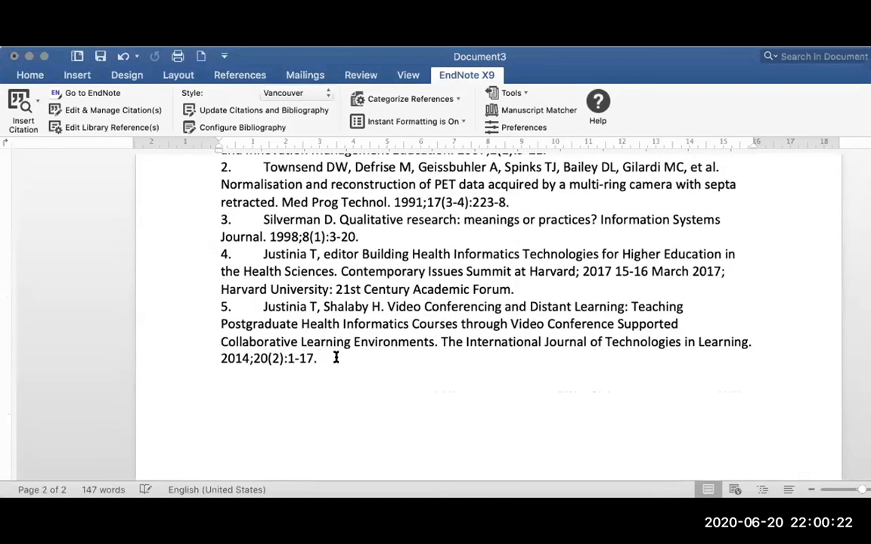
pyautogui.scroll(1, 328, 257)
pyautogui.scroll(5, 327, 257)
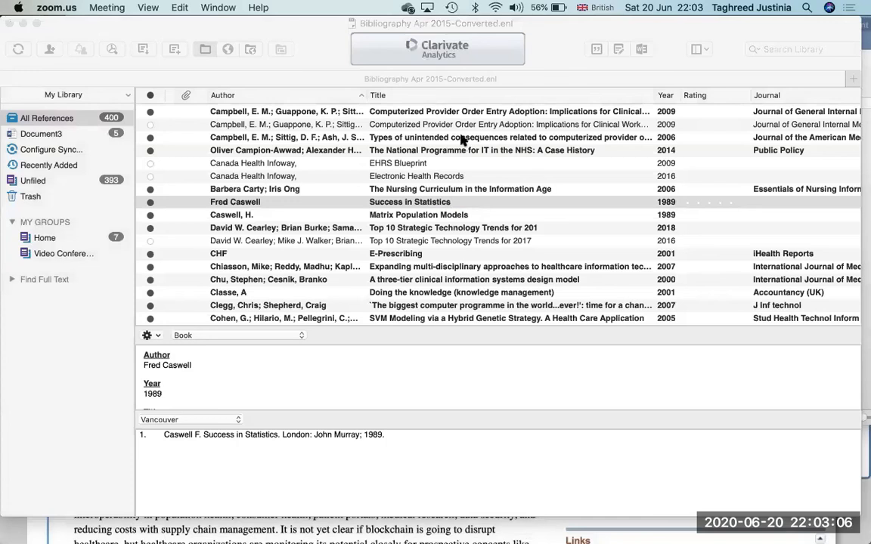
# Switch to EndNote X9 and reopen the recently used library Test EndNote Library.enl
pyautogui.moveTo(321, 18); pyautogui.dragTo(337, 27)
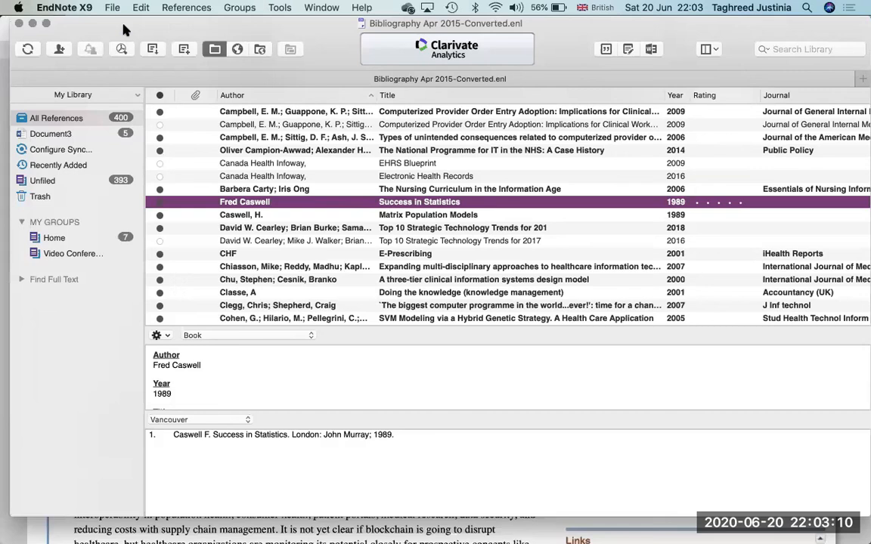
pyautogui.click(112, 8)
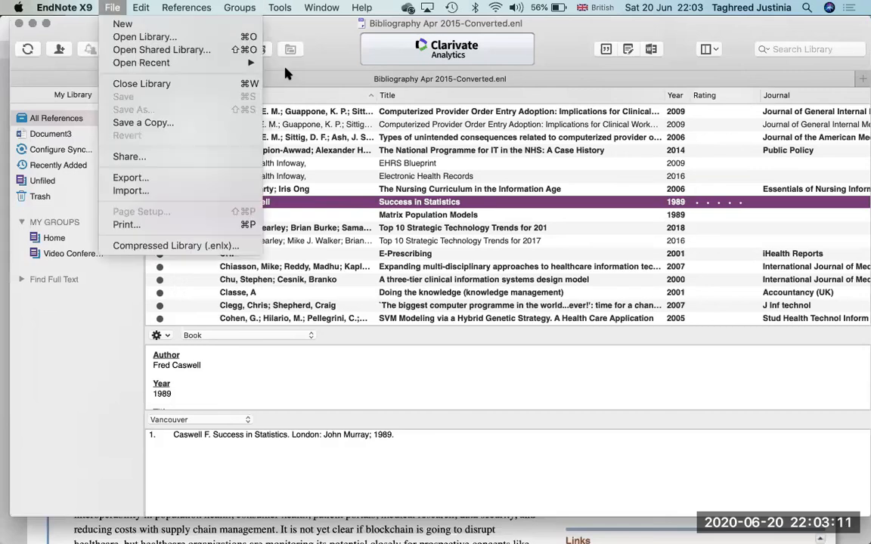
pyautogui.moveTo(227, 63)
pyautogui.click(329, 79)
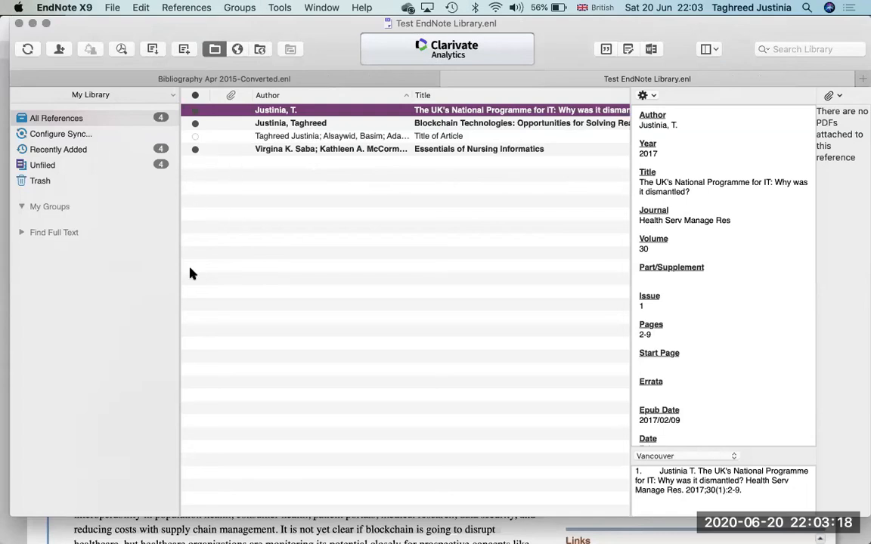
# Examine the details and Vancouver previews of the test library's references, plus its Find Full Text group
pyautogui.click(315, 126)
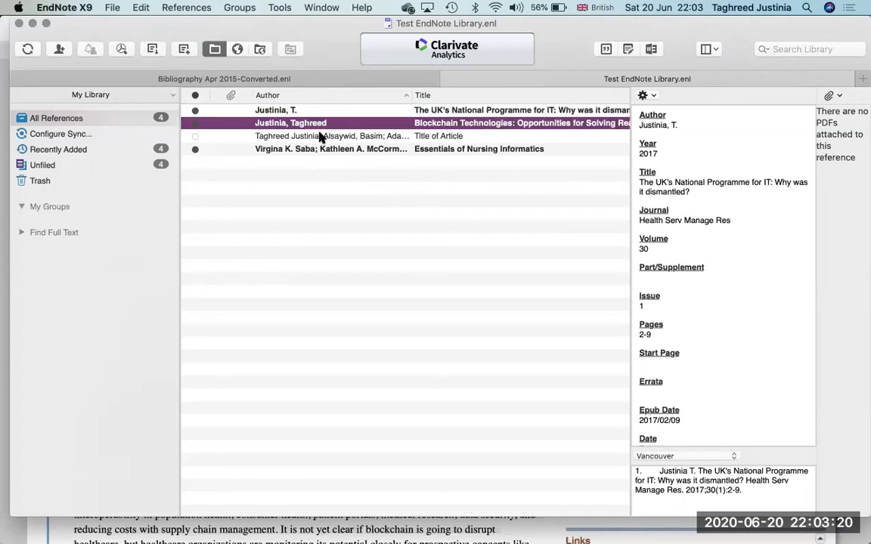
pyautogui.click(319, 136)
pyautogui.click(320, 148)
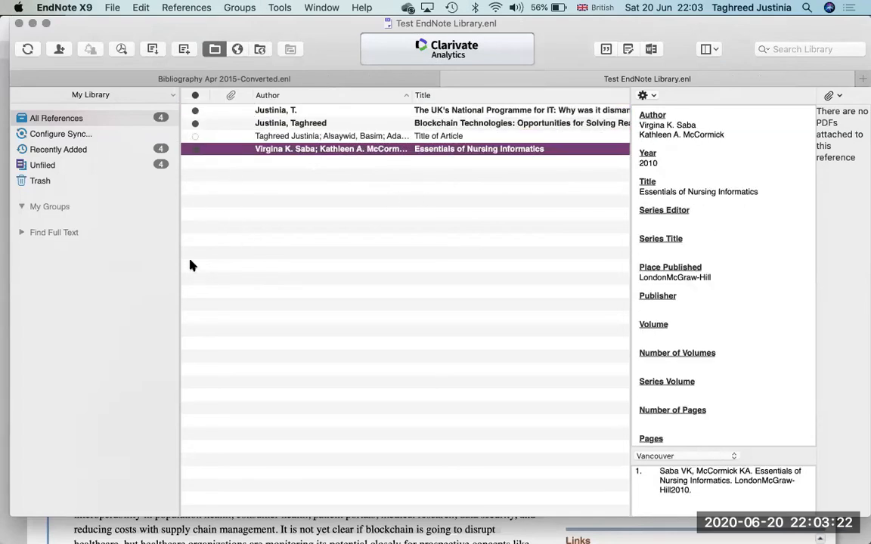
pyautogui.click(306, 112)
pyautogui.click(309, 124)
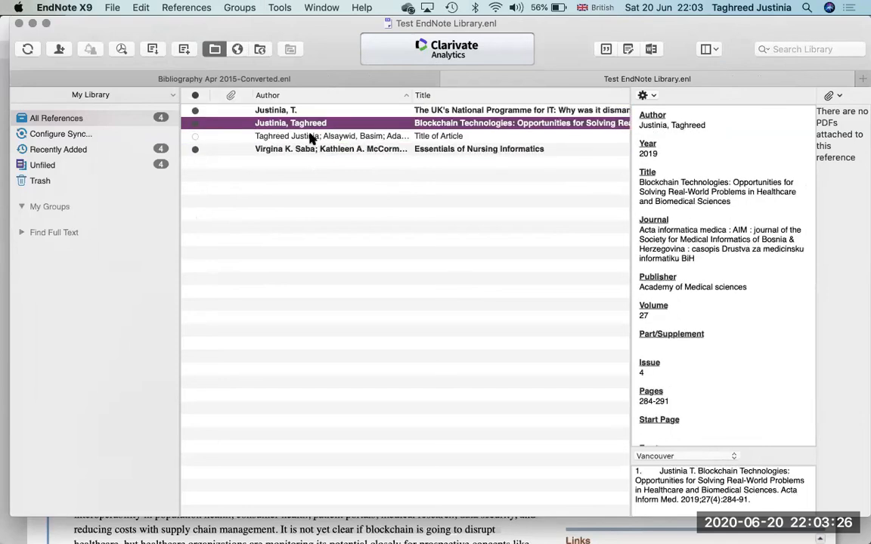
pyautogui.click(310, 138)
pyautogui.click(302, 148)
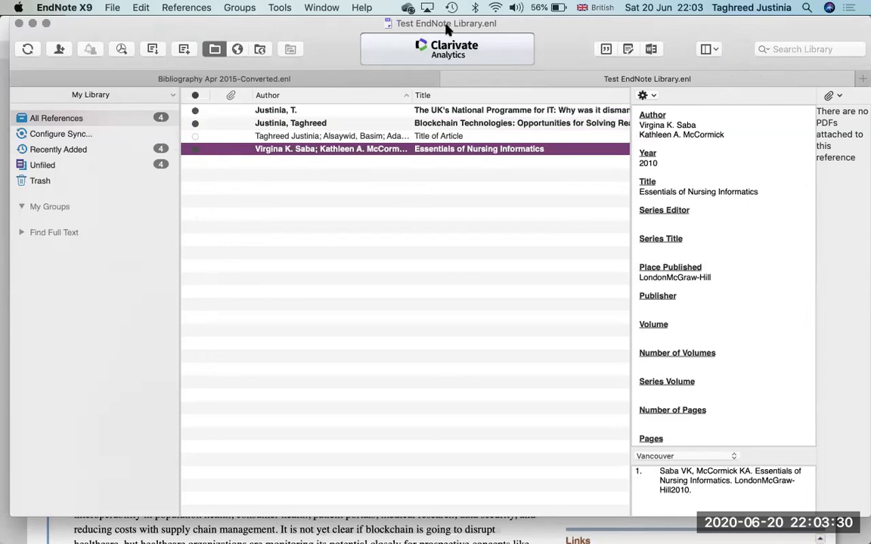
pyautogui.click(270, 112)
pyautogui.click(280, 123)
pyautogui.click(261, 135)
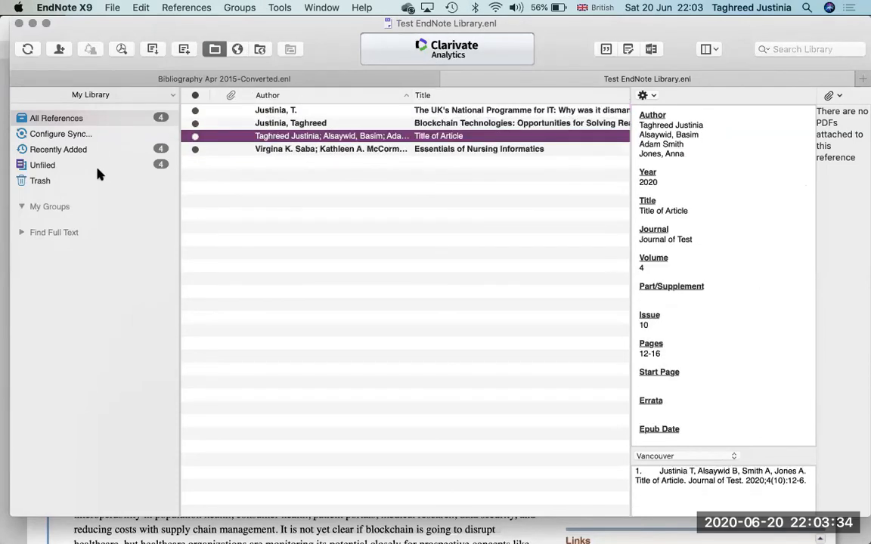
pyautogui.click(22, 232)
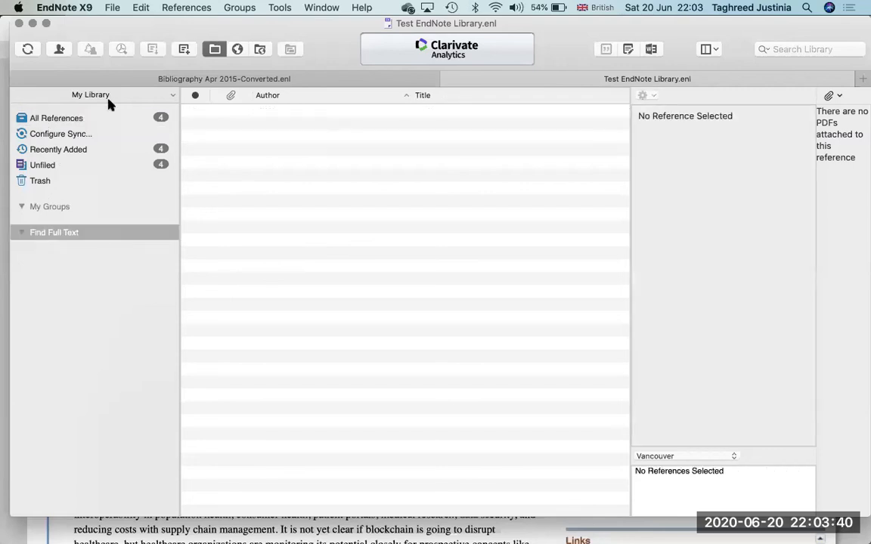
pyautogui.click(50, 118)
# Search PubMed (NLM) online by the author's full name and the title word "blockchain", and retrieve the matching reference
pyautogui.click(238, 49)
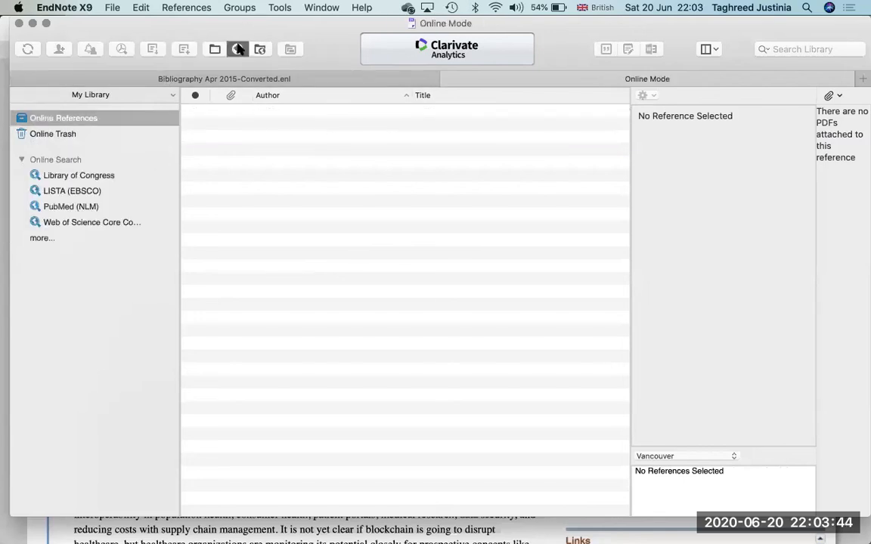
pyautogui.click(70, 207)
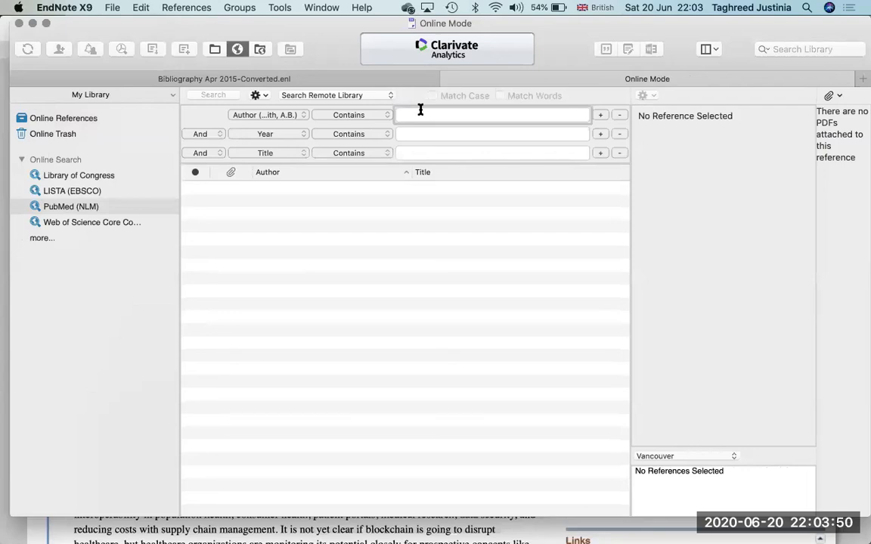
pyautogui.write('taghreed justinia')
pyautogui.click(446, 153)
pyautogui.write('blockchain')
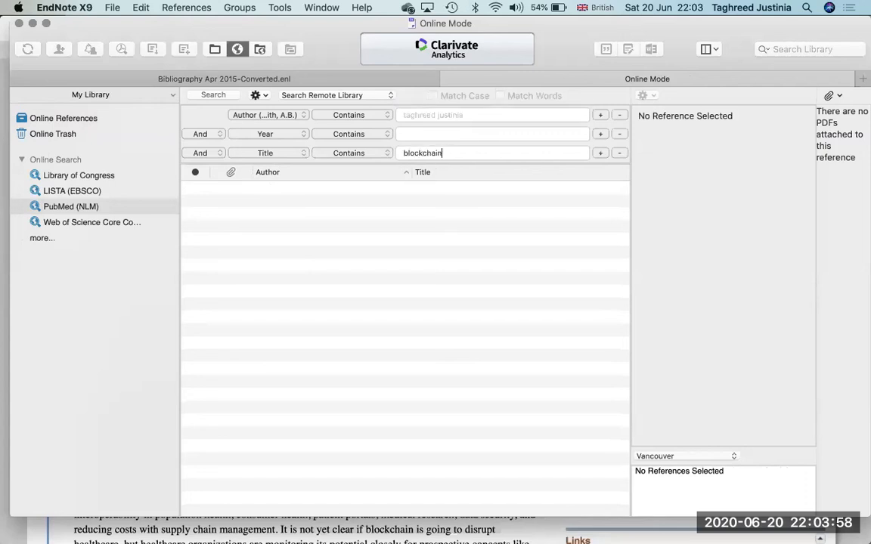
pyautogui.press('Return')
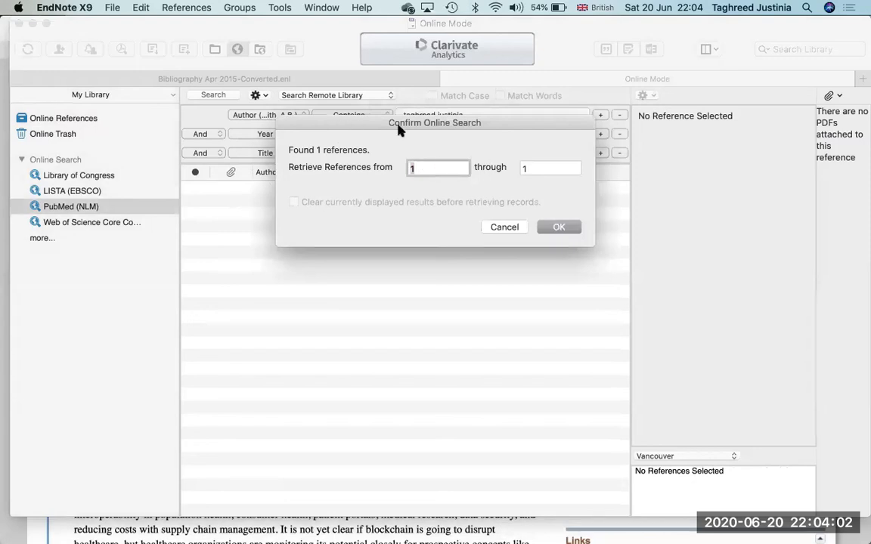
pyautogui.click(558, 228)
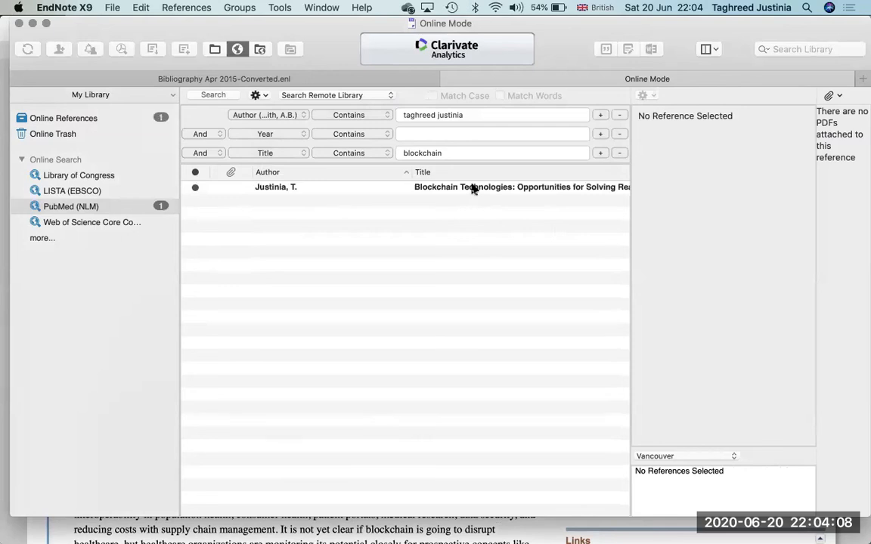
# Inspect the retrieved online reference's record and compare it with the blockchain article among the local library's recently added references
pyautogui.doubleClick(473, 189)
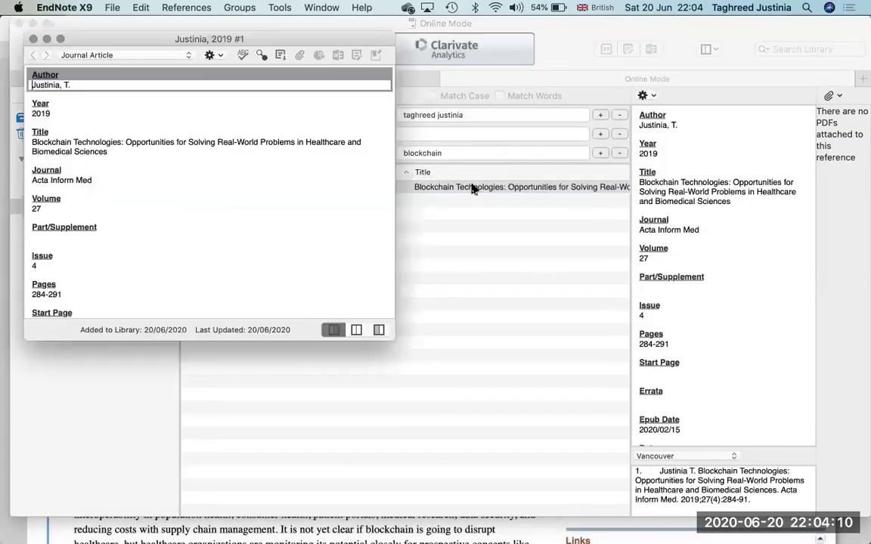
pyautogui.press('super+w')
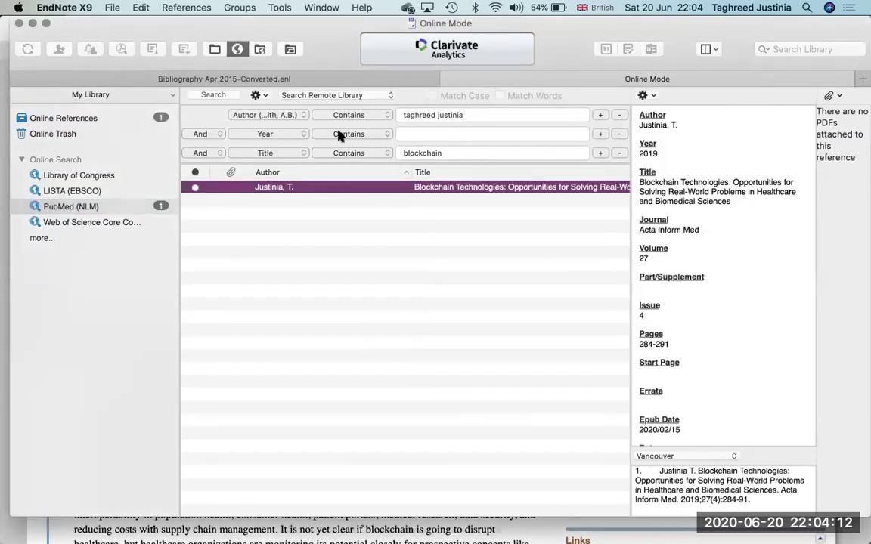
pyautogui.click(47, 119)
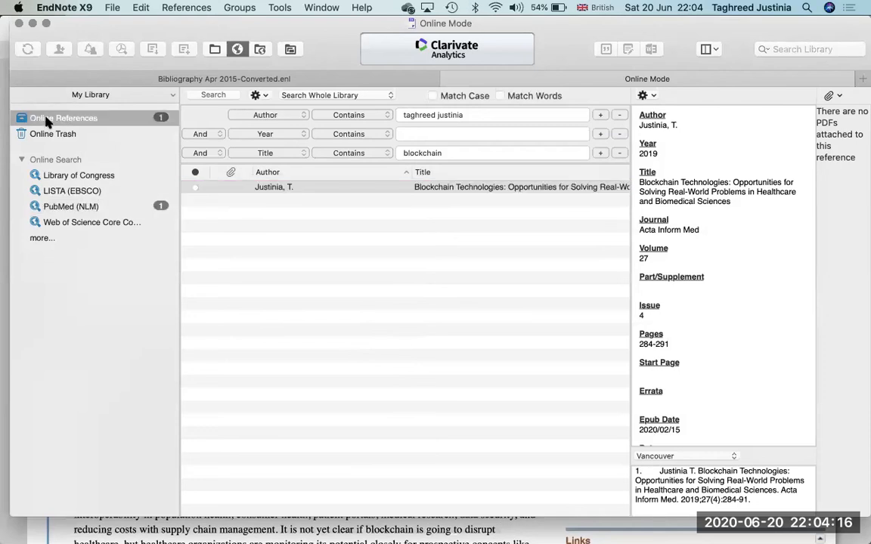
pyautogui.click(214, 50)
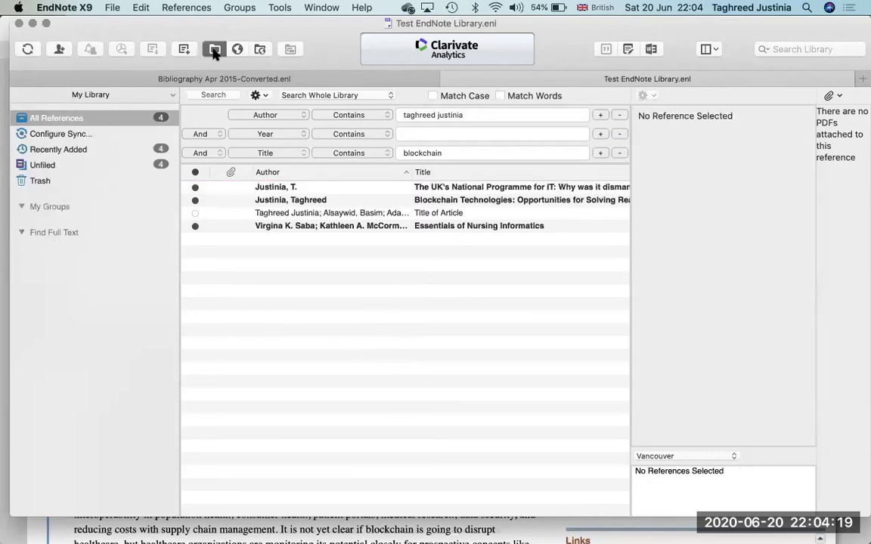
pyautogui.click(56, 150)
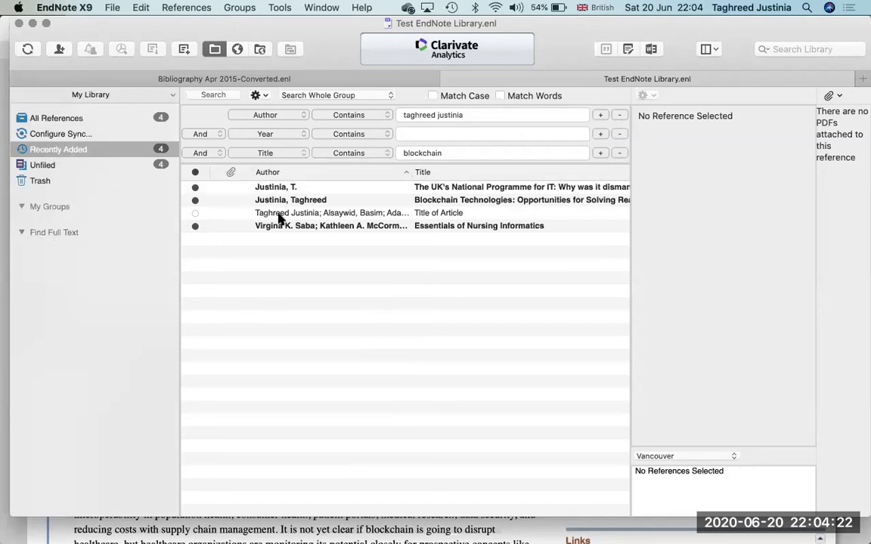
pyautogui.click(428, 200)
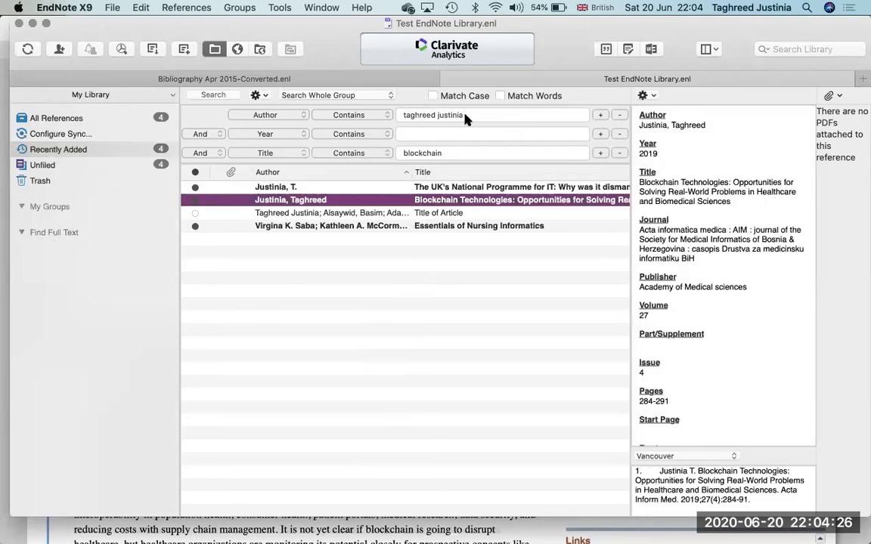
# Clear the title term and search the local test library by the author's full name only
pyautogui.click(465, 116)
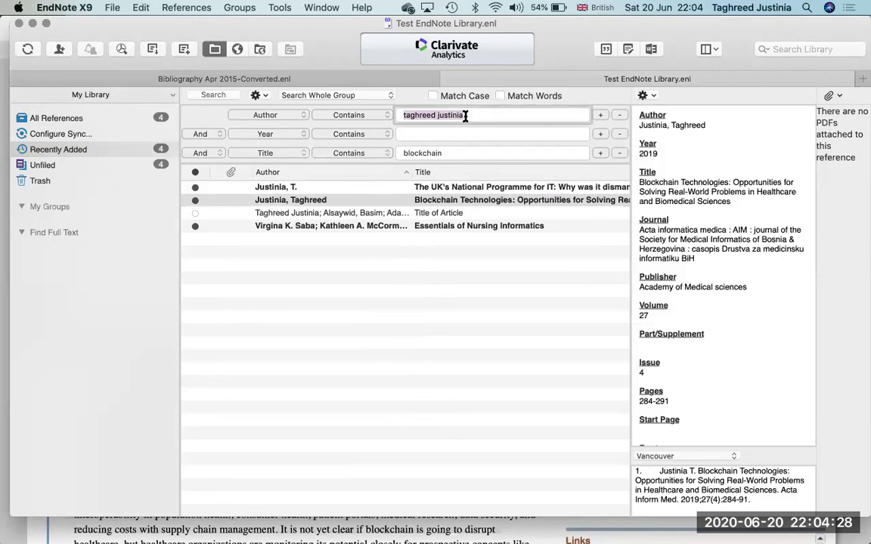
pyautogui.click(447, 152)
pyautogui.press('BackSpace')
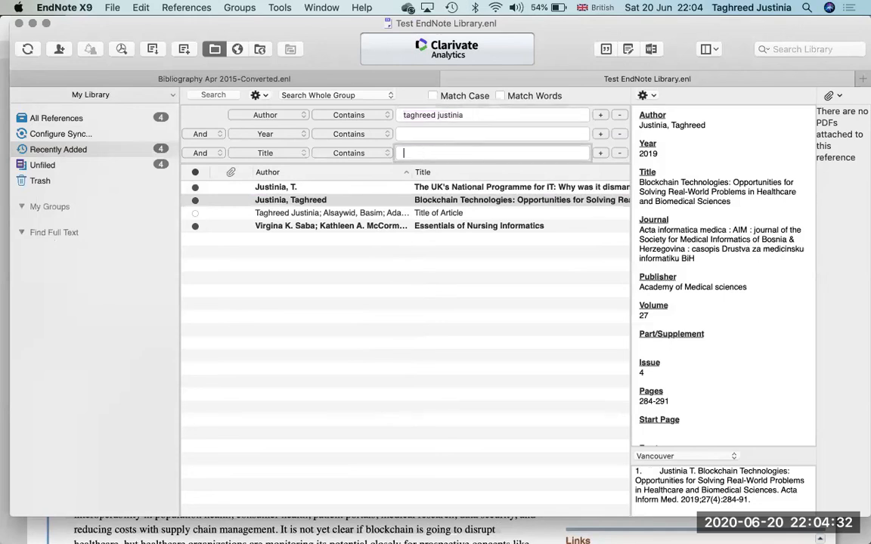
pyautogui.press('Return')
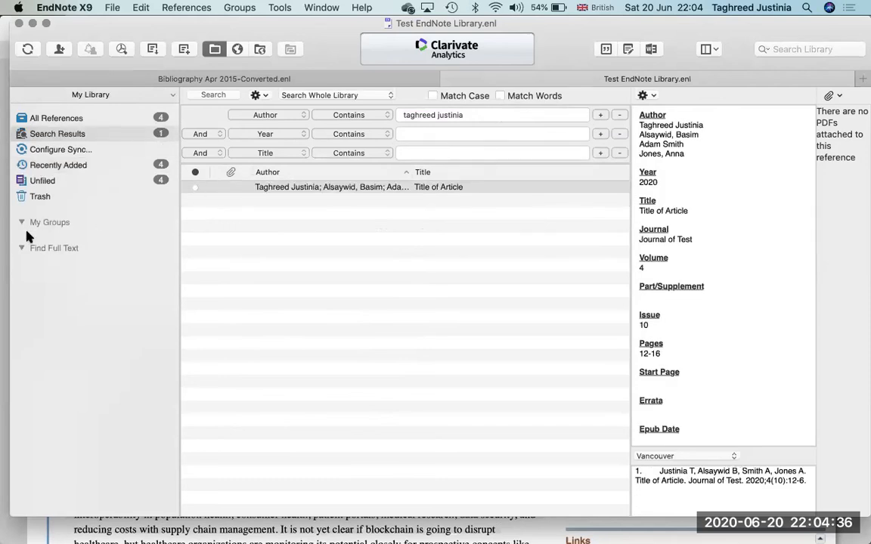
# Search PubMed (NLM) online by the author's full name only, and retrieve all matching references in place of the displayed results
pyautogui.click(237, 49)
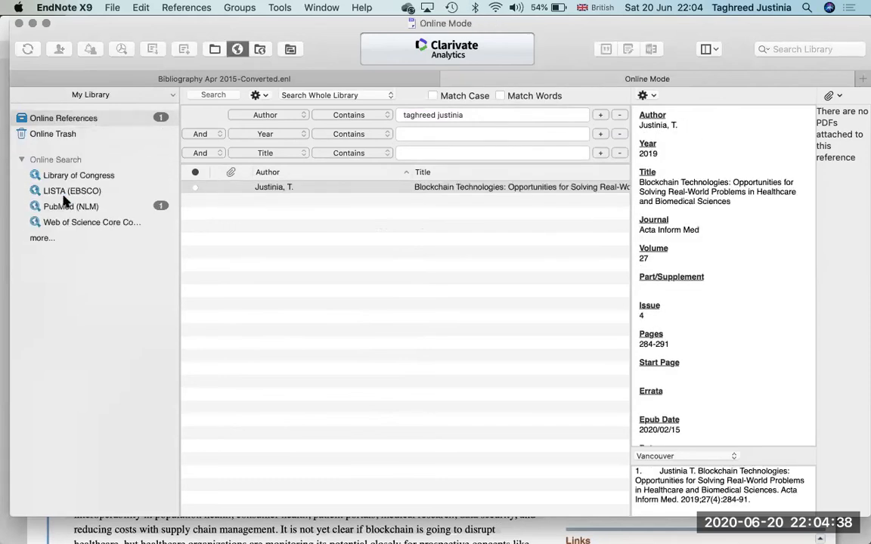
pyautogui.click(18, 206)
pyautogui.tripleClick(428, 115)
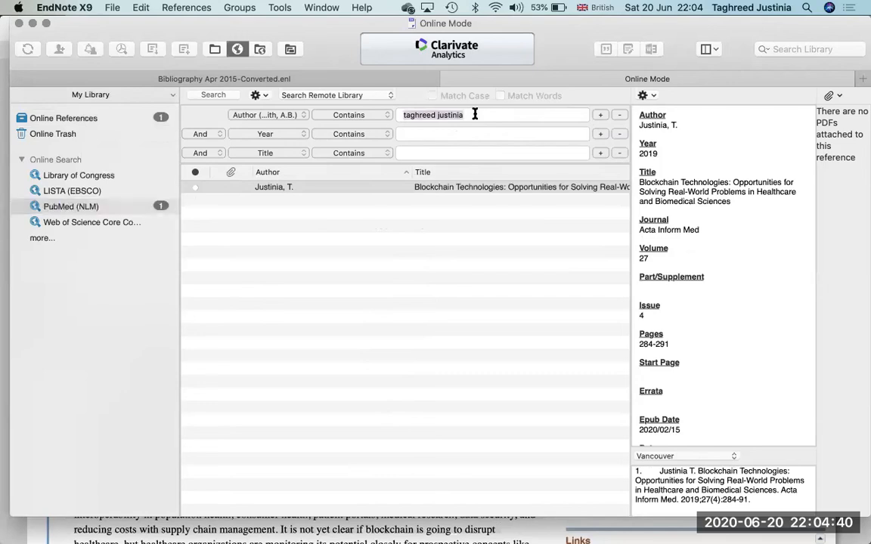
pyautogui.press('Return')
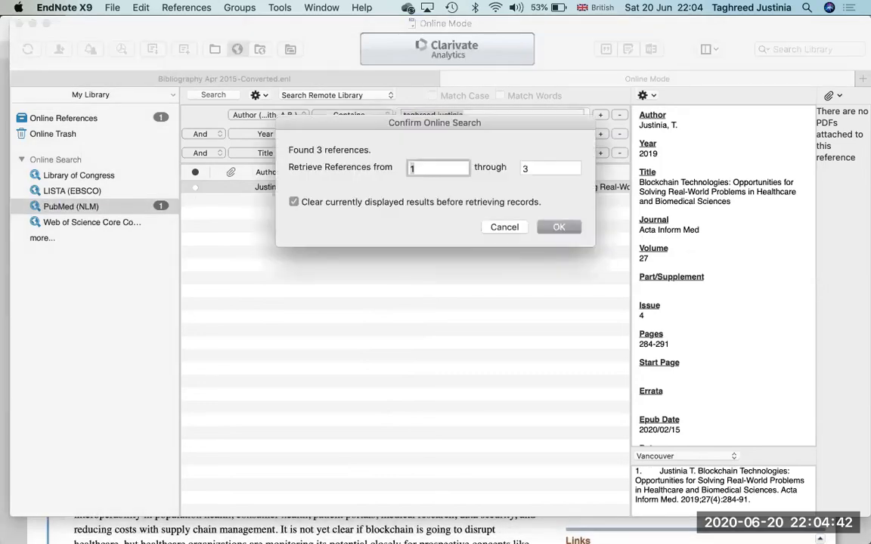
pyautogui.click(559, 228)
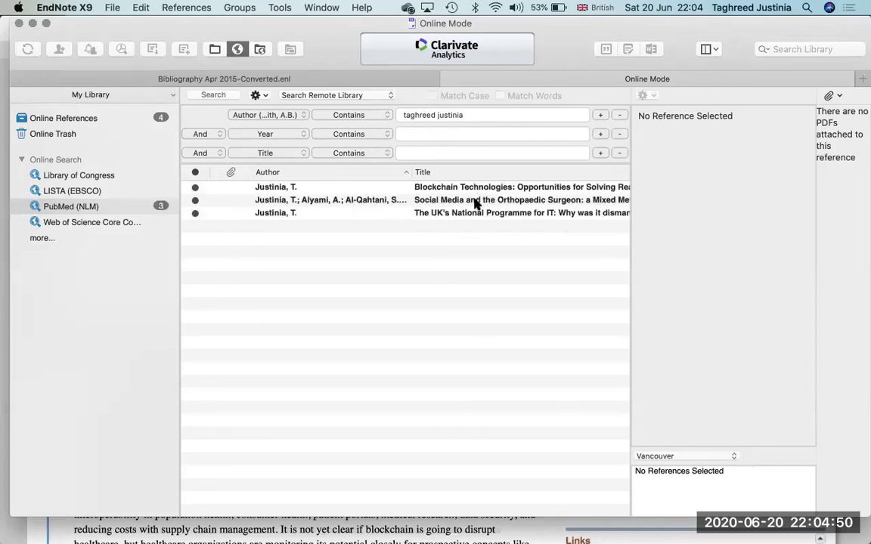
# Inspect the retrieved "Social Media and the Orthopaedic Surgeon" record, and close both open reference records
pyautogui.doubleClick(474, 200)
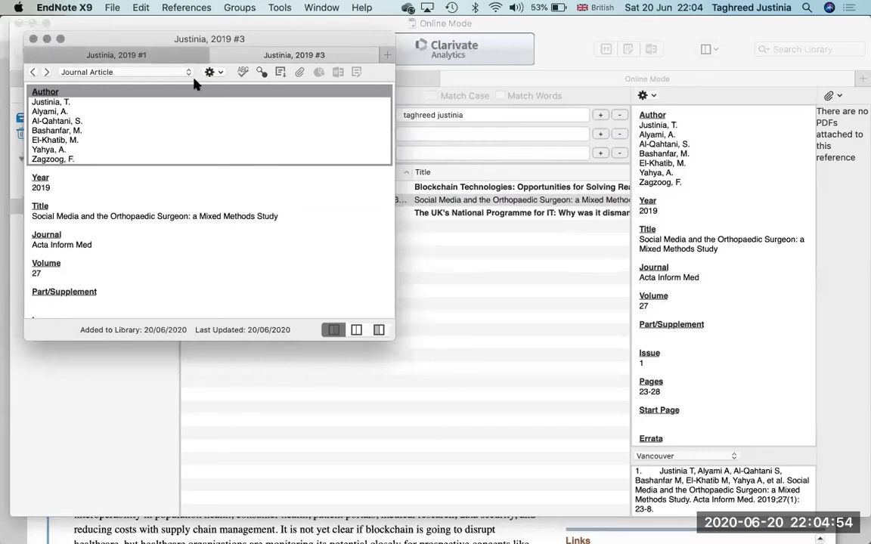
pyautogui.click(140, 55)
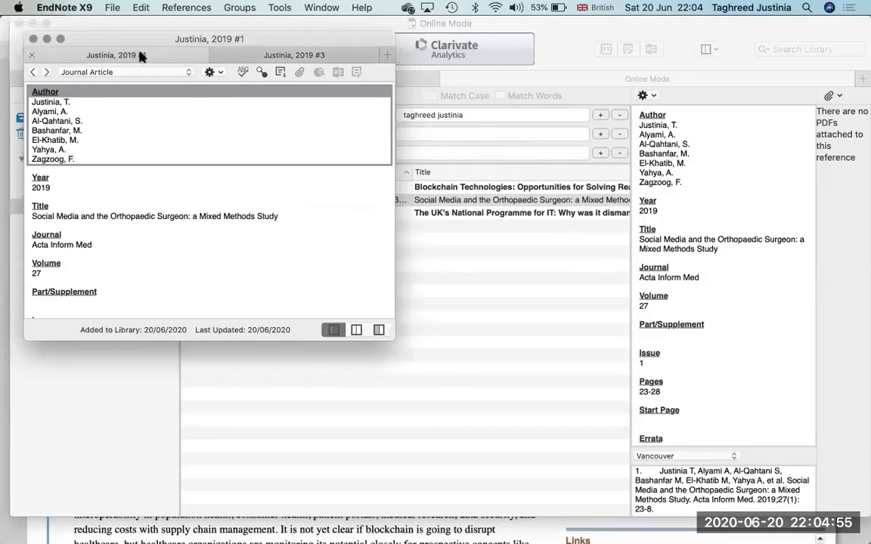
pyautogui.click(32, 55)
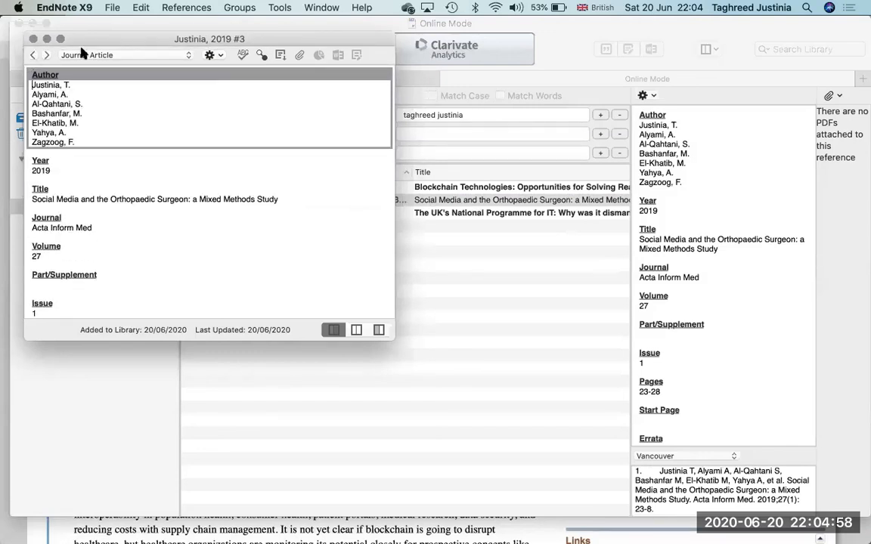
pyautogui.click(32, 39)
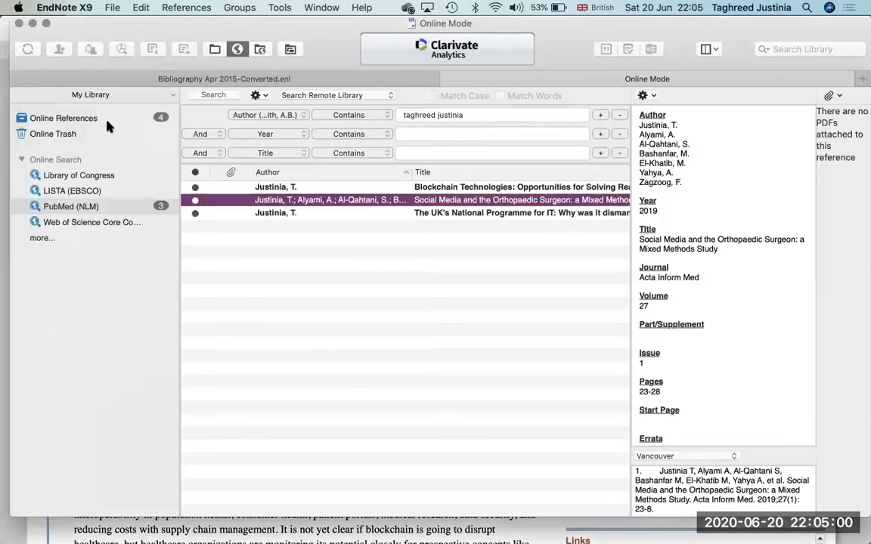
# Return to the local library's search results and inspect the full record of "Title of Article", closing it again
pyautogui.click(214, 50)
pyautogui.click(67, 134)
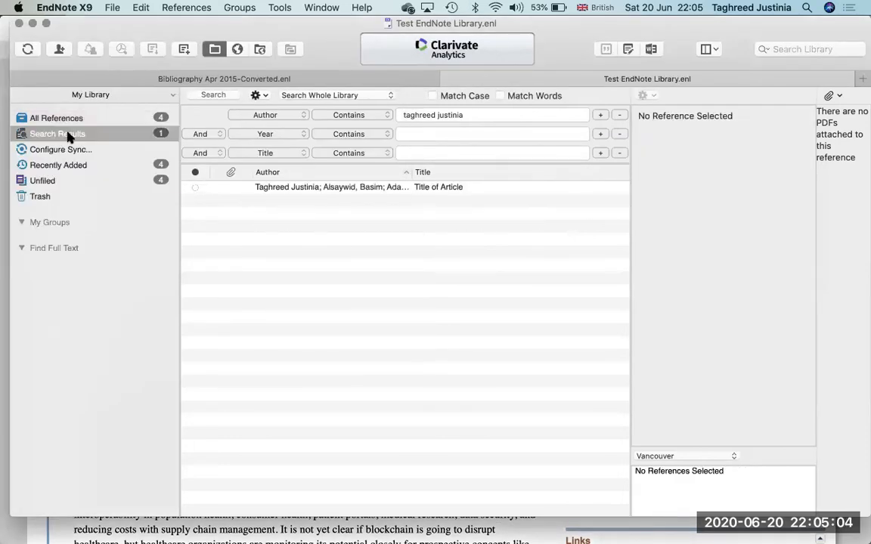
pyautogui.click(352, 188)
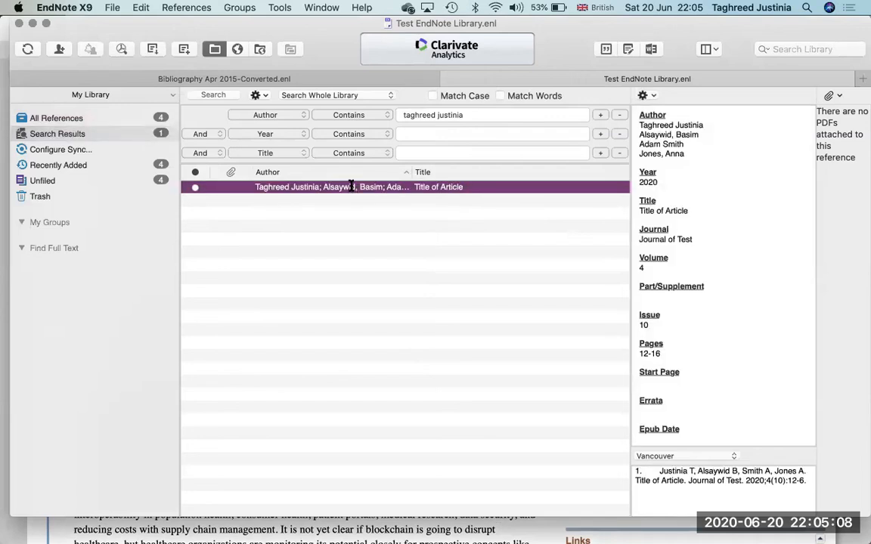
pyautogui.doubleClick(352, 188)
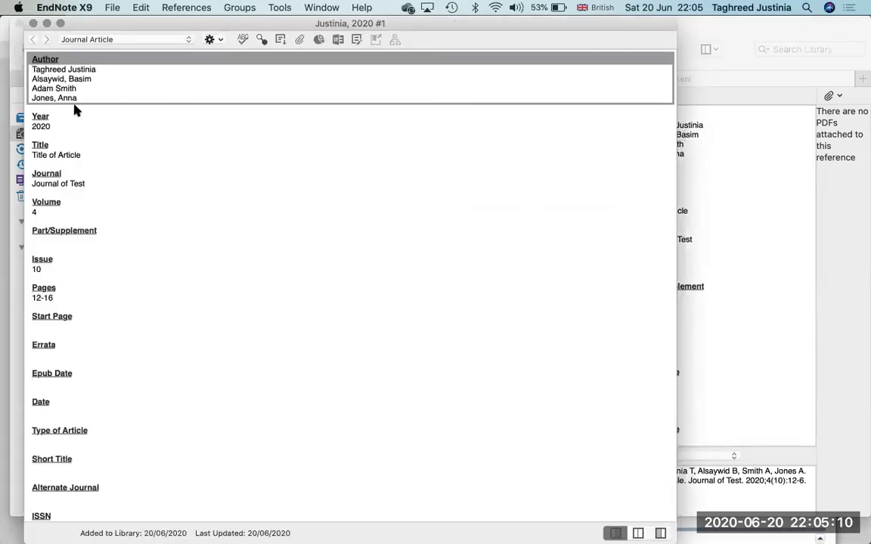
pyautogui.click(33, 24)
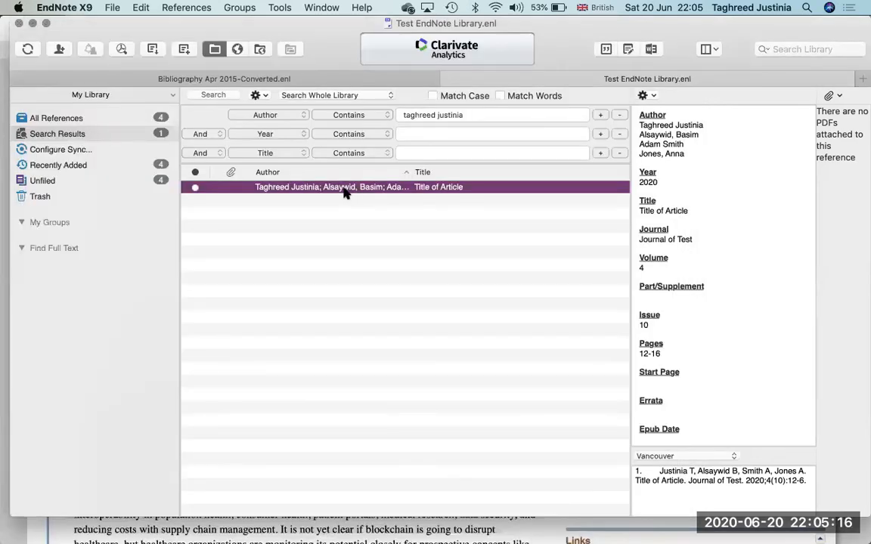
# Show all references of the test library, and examine the reference types available for a new reference
pyautogui.click(86, 118)
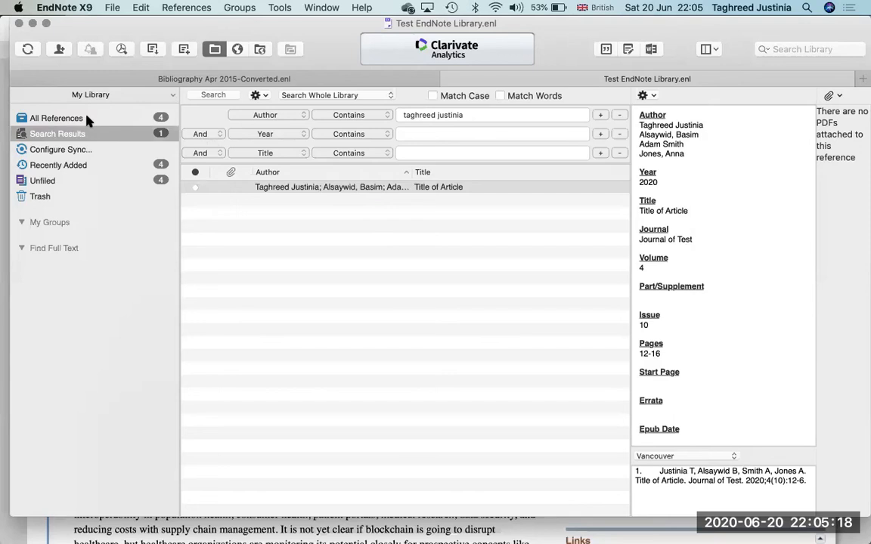
pyautogui.click(184, 50)
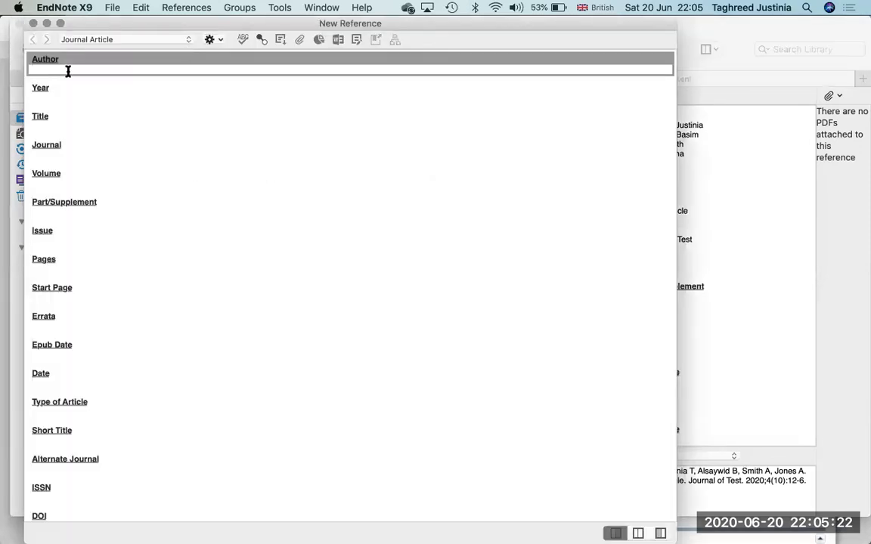
pyautogui.click(95, 39)
pyautogui.moveTo(113, 12)
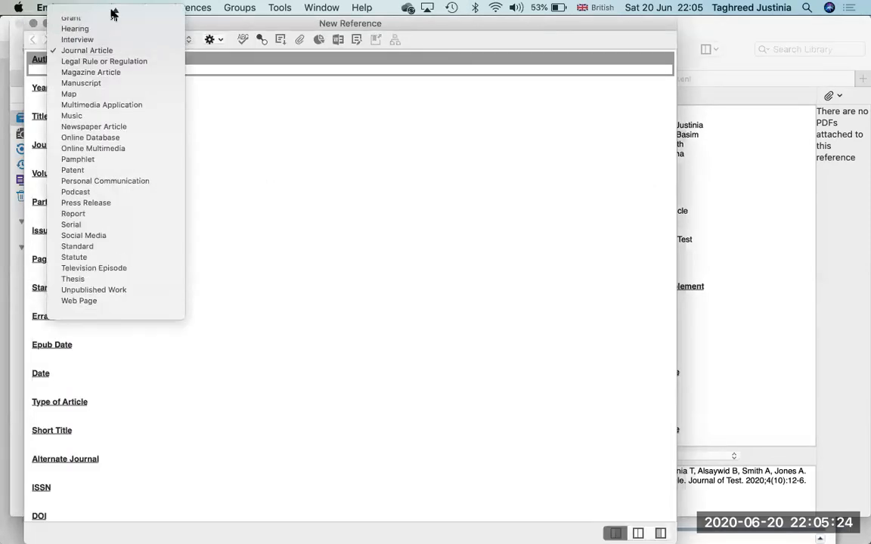
pyautogui.click(251, 305)
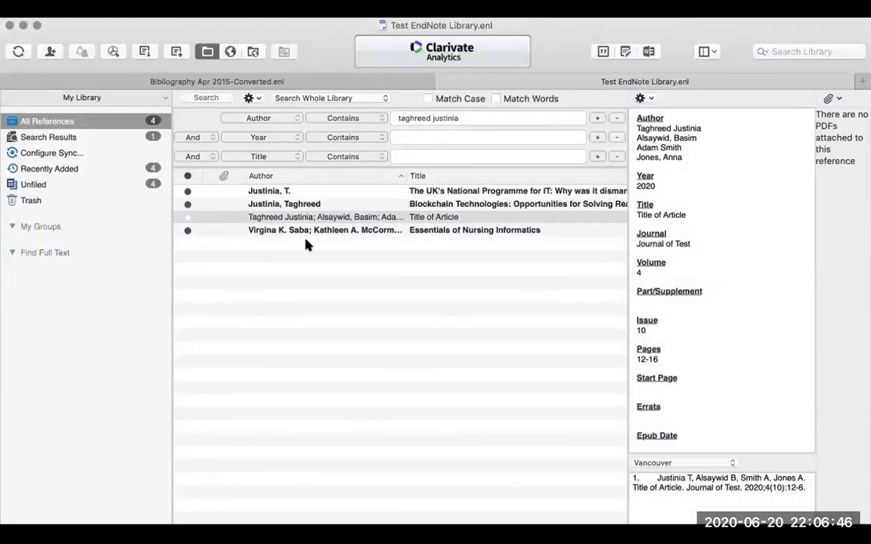
# Preview the "Essentials of Nursing Informatics" reference, and open the recently used library Bibliography Apr 2015-Converted.enl
pyautogui.click(401, 229)
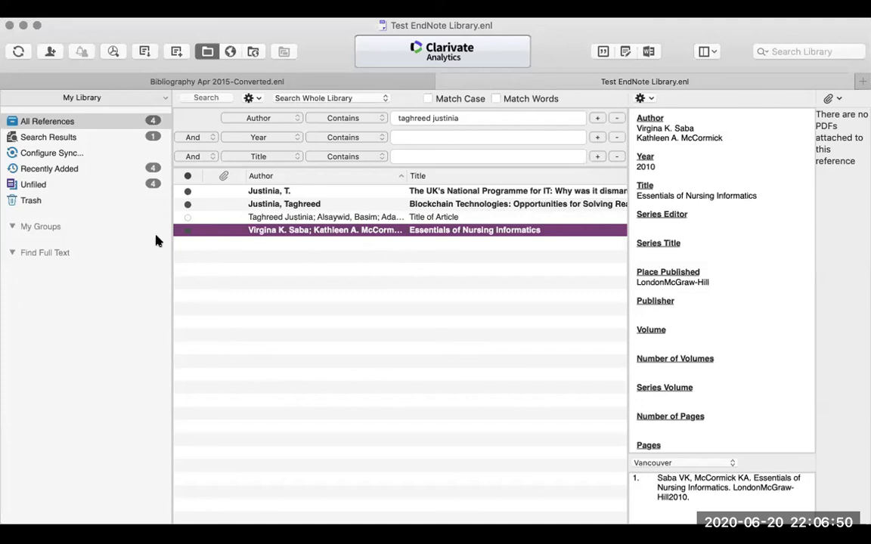
pyautogui.click(100, 9)
pyautogui.click(101, 13)
pyautogui.click(102, 10)
pyautogui.moveTo(227, 65)
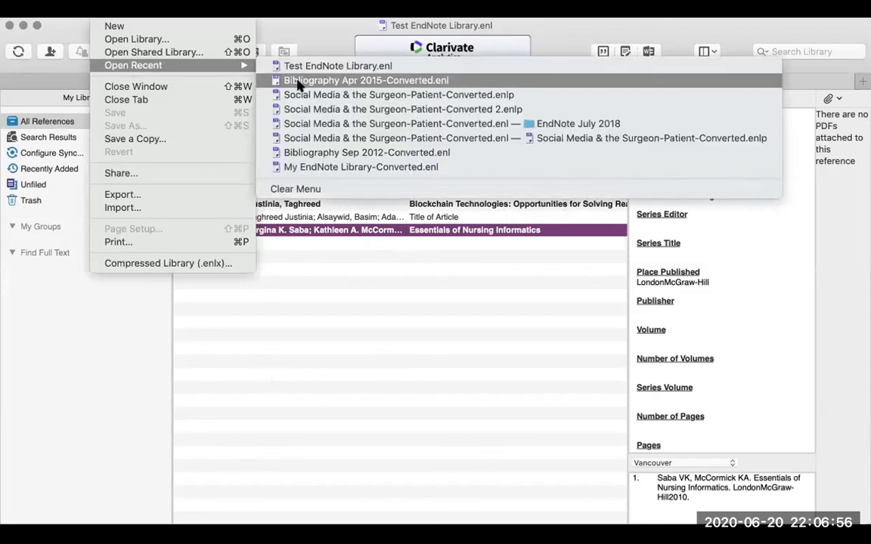
pyautogui.click(298, 80)
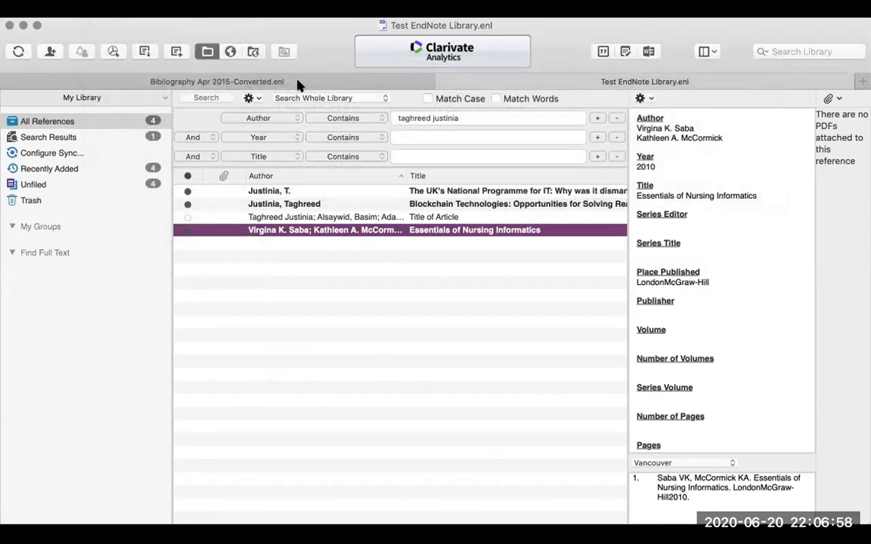